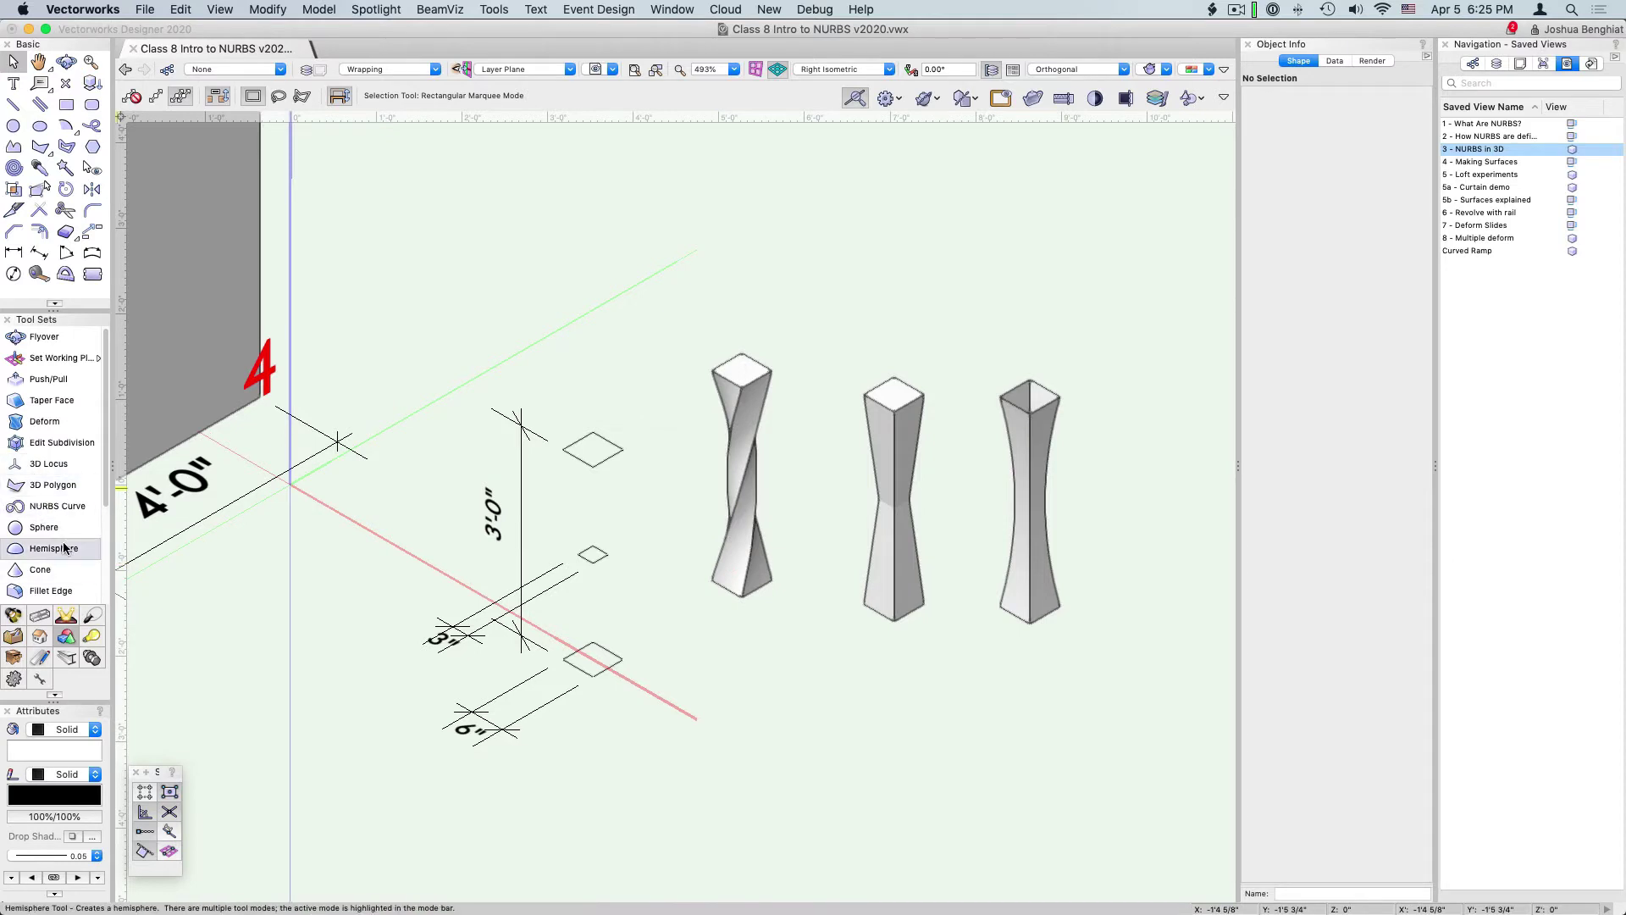
Set the Extract tool to Extract Surface Mode and turn off Create Planar Objects in its preferences.
scroll(65, 548, "down", 1)
scroll(65, 548, "down", 5)
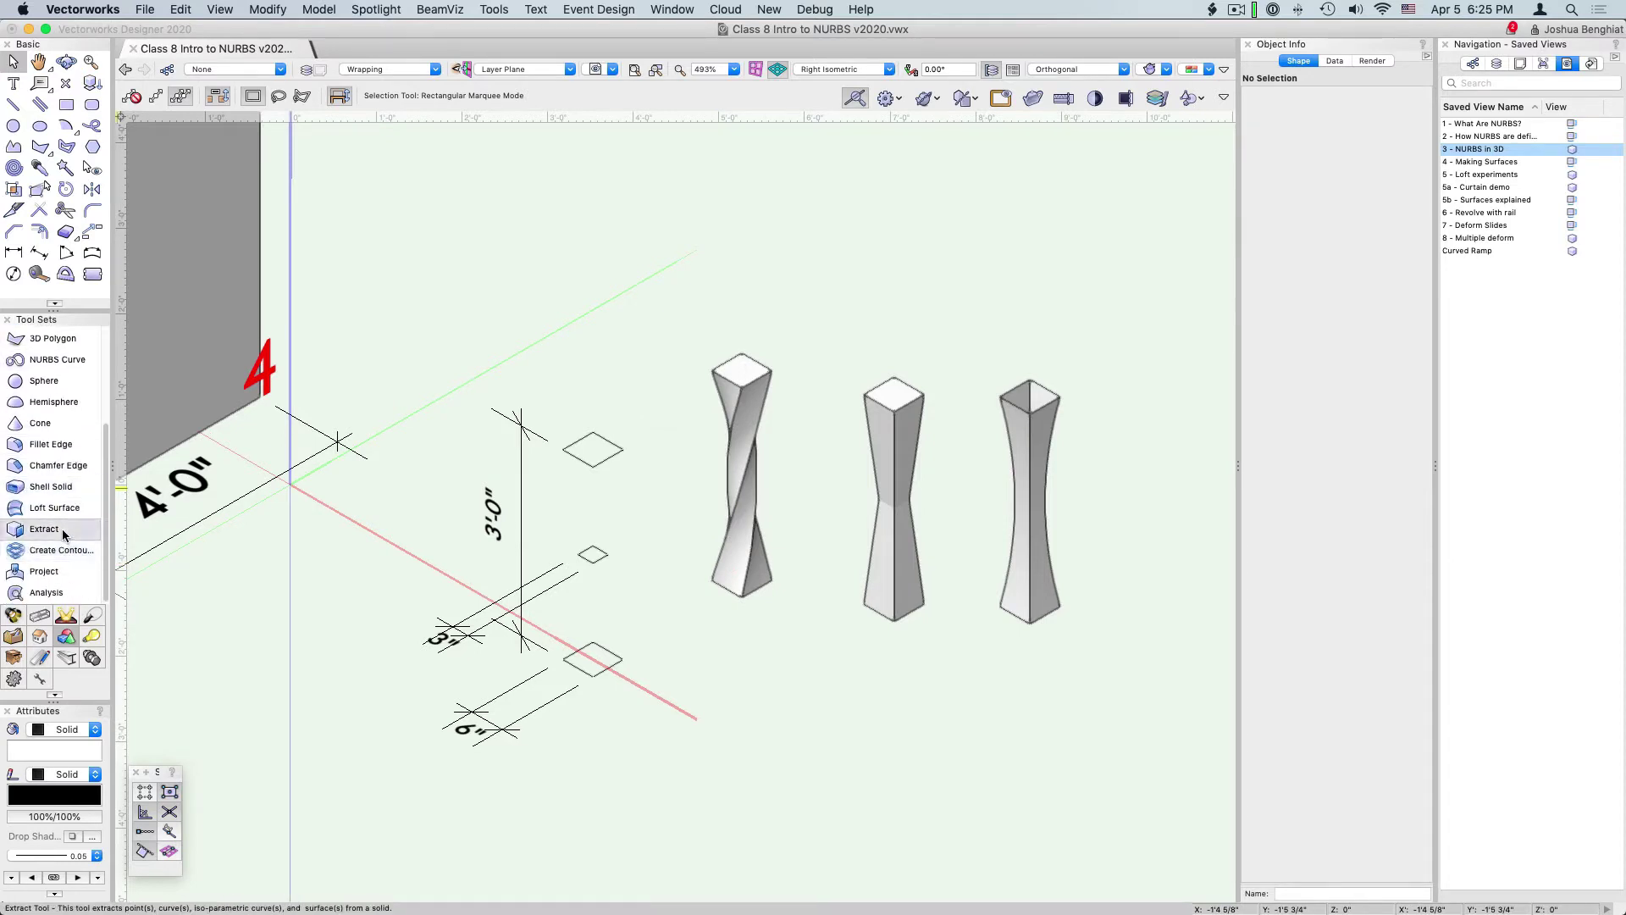
left_click(63, 529)
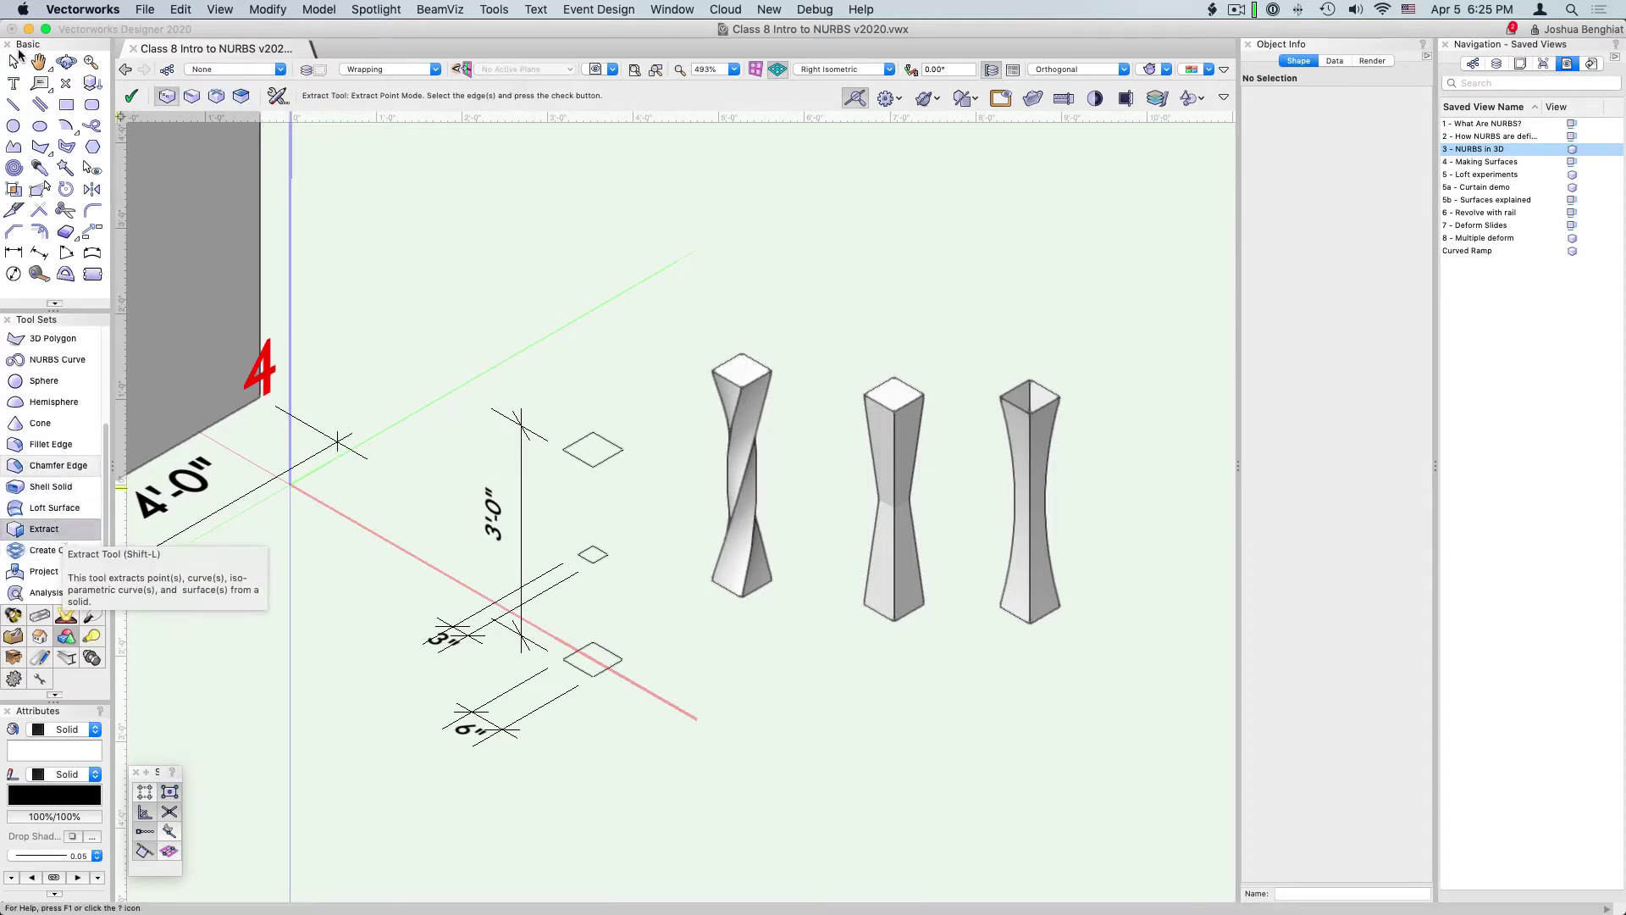
left_click(240, 96)
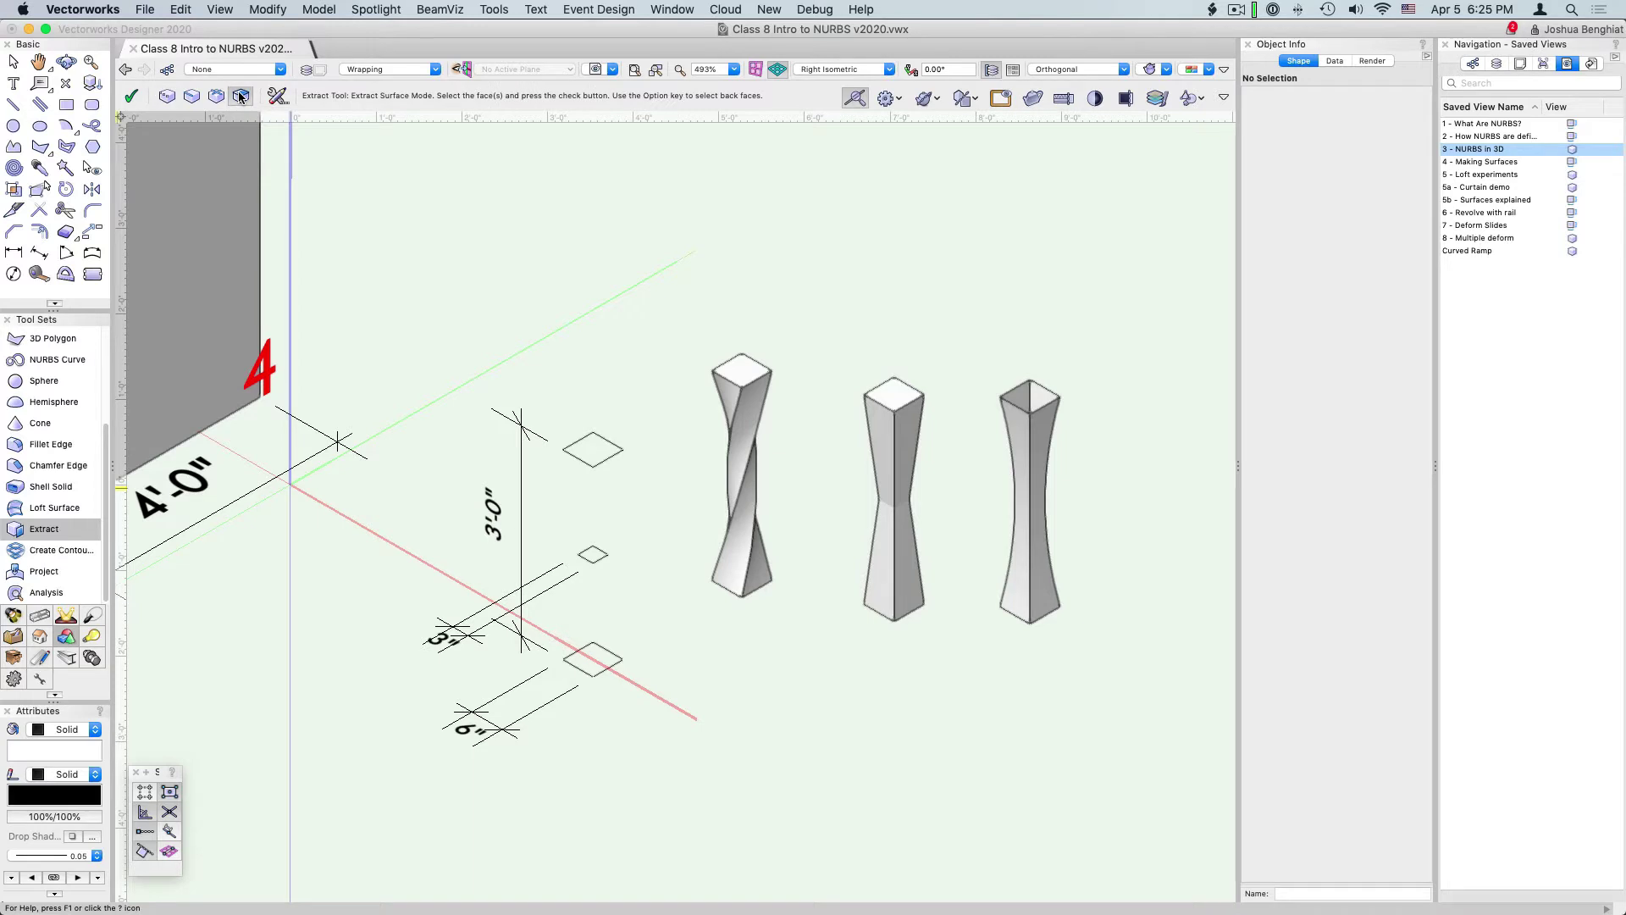
left_click(278, 95)
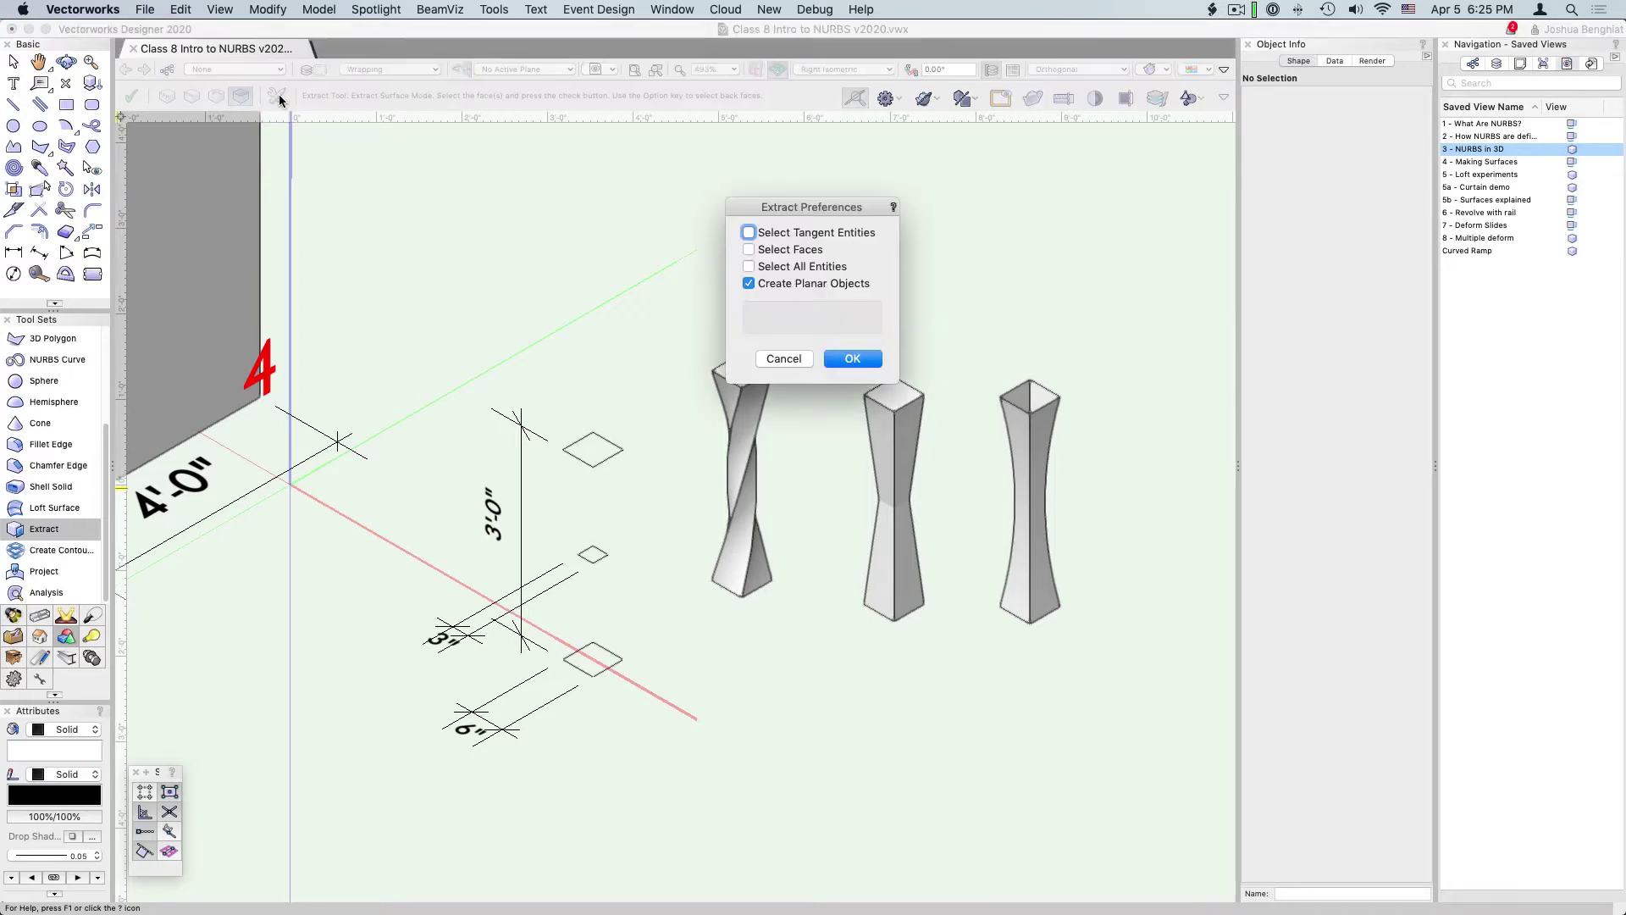
left_click(782, 285)
left_click(852, 359)
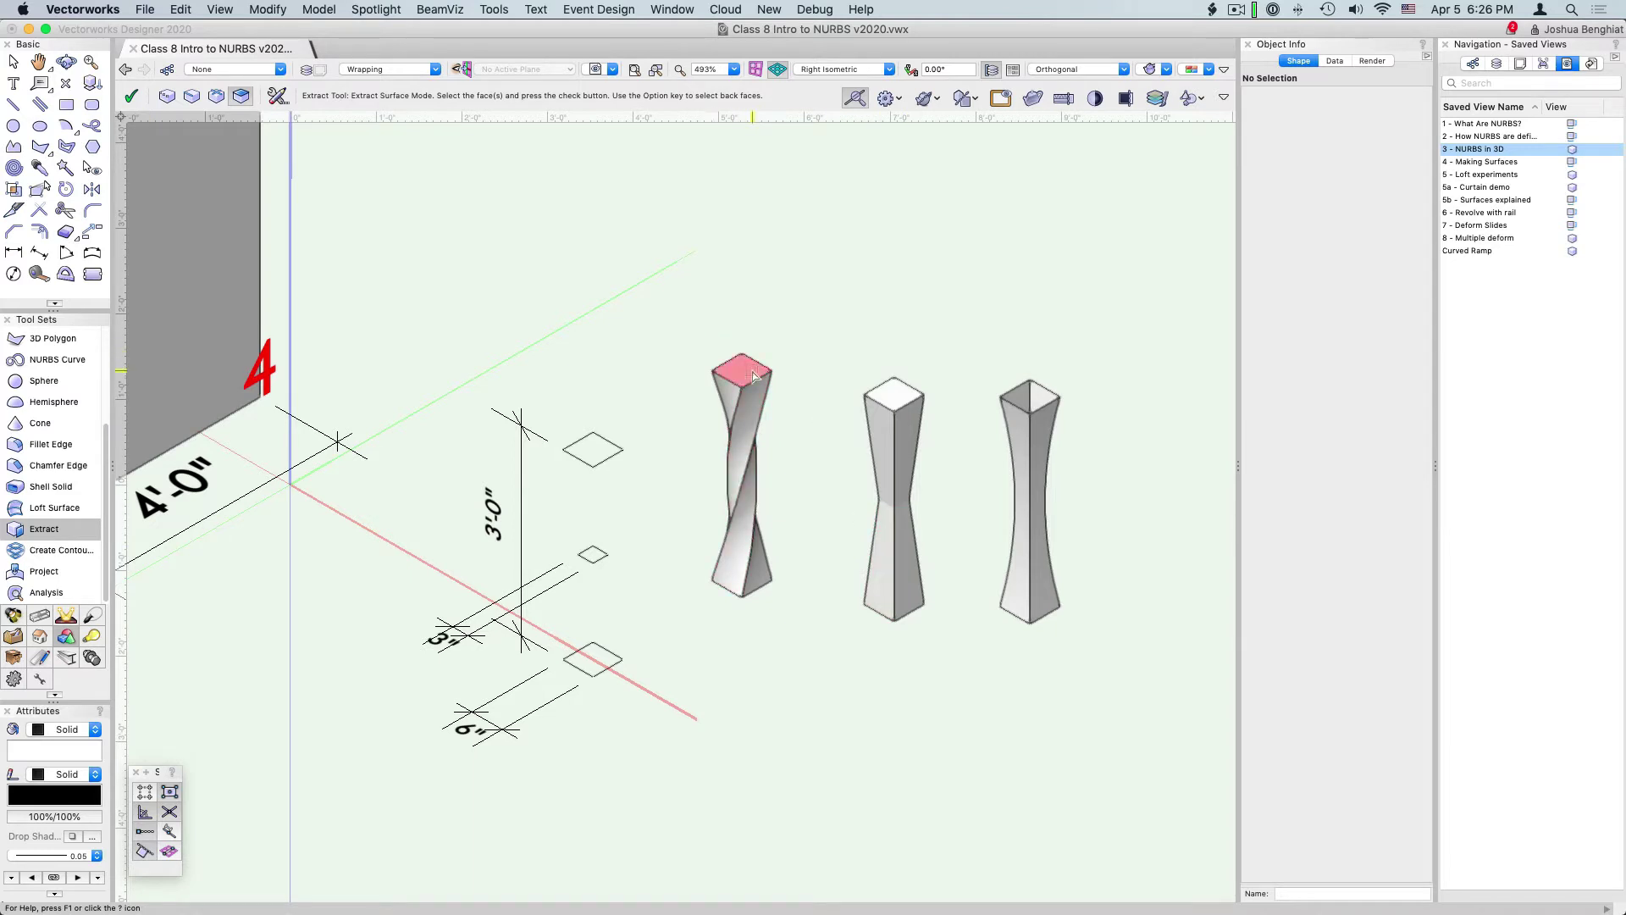
Extract the twisted side face of the first column as a separate NURBS surface.
left_click(750, 422)
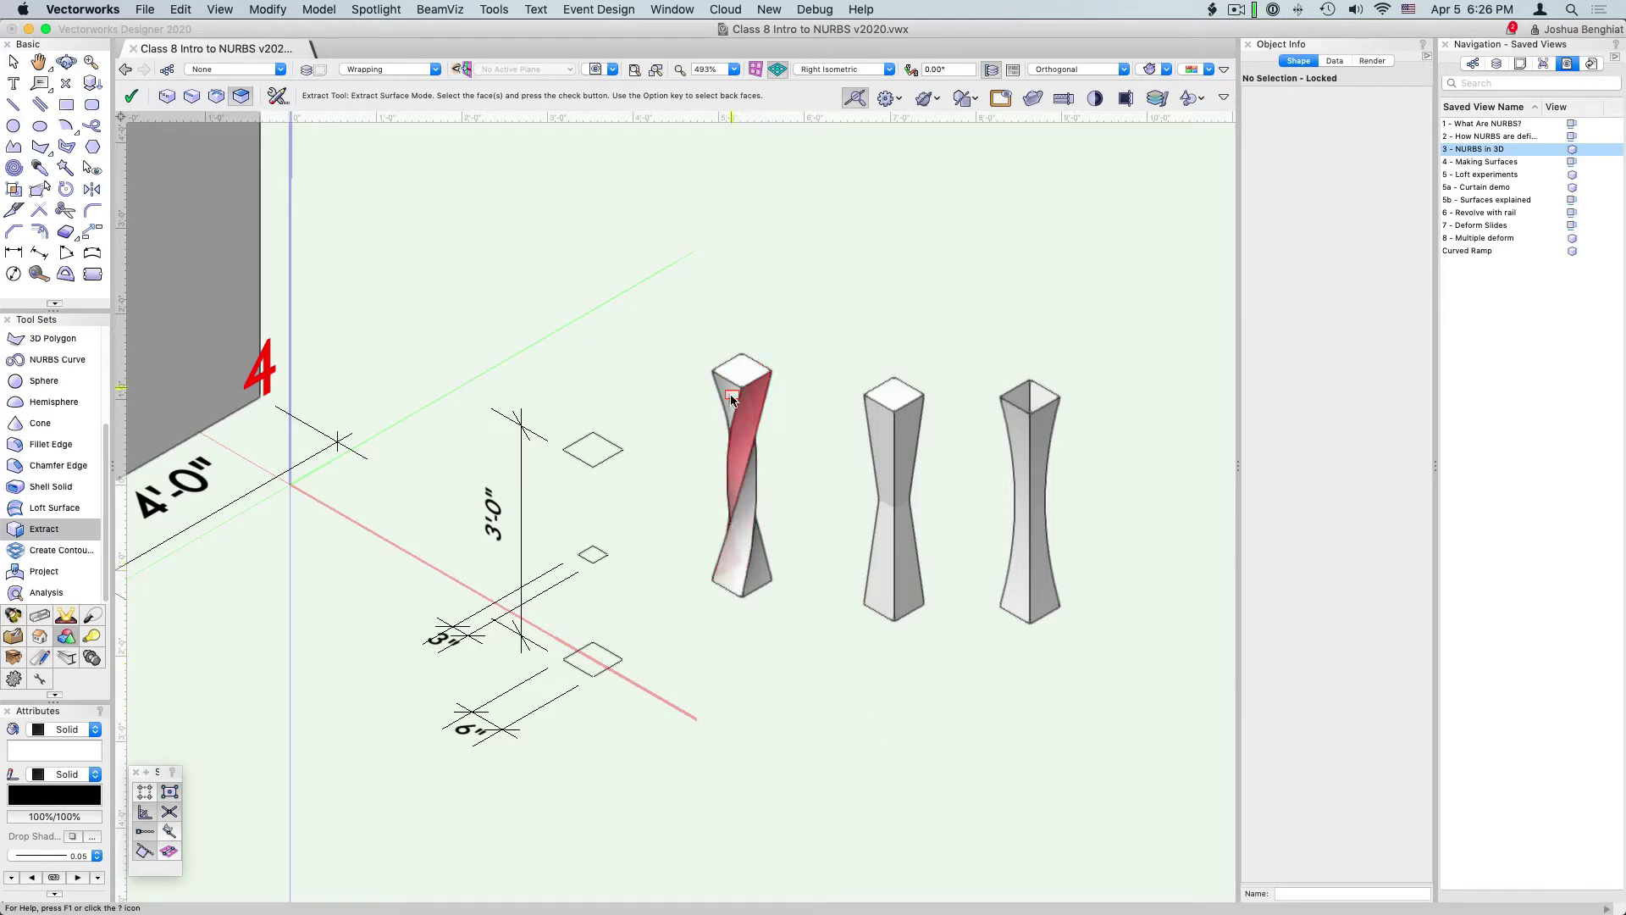
left_click(132, 98)
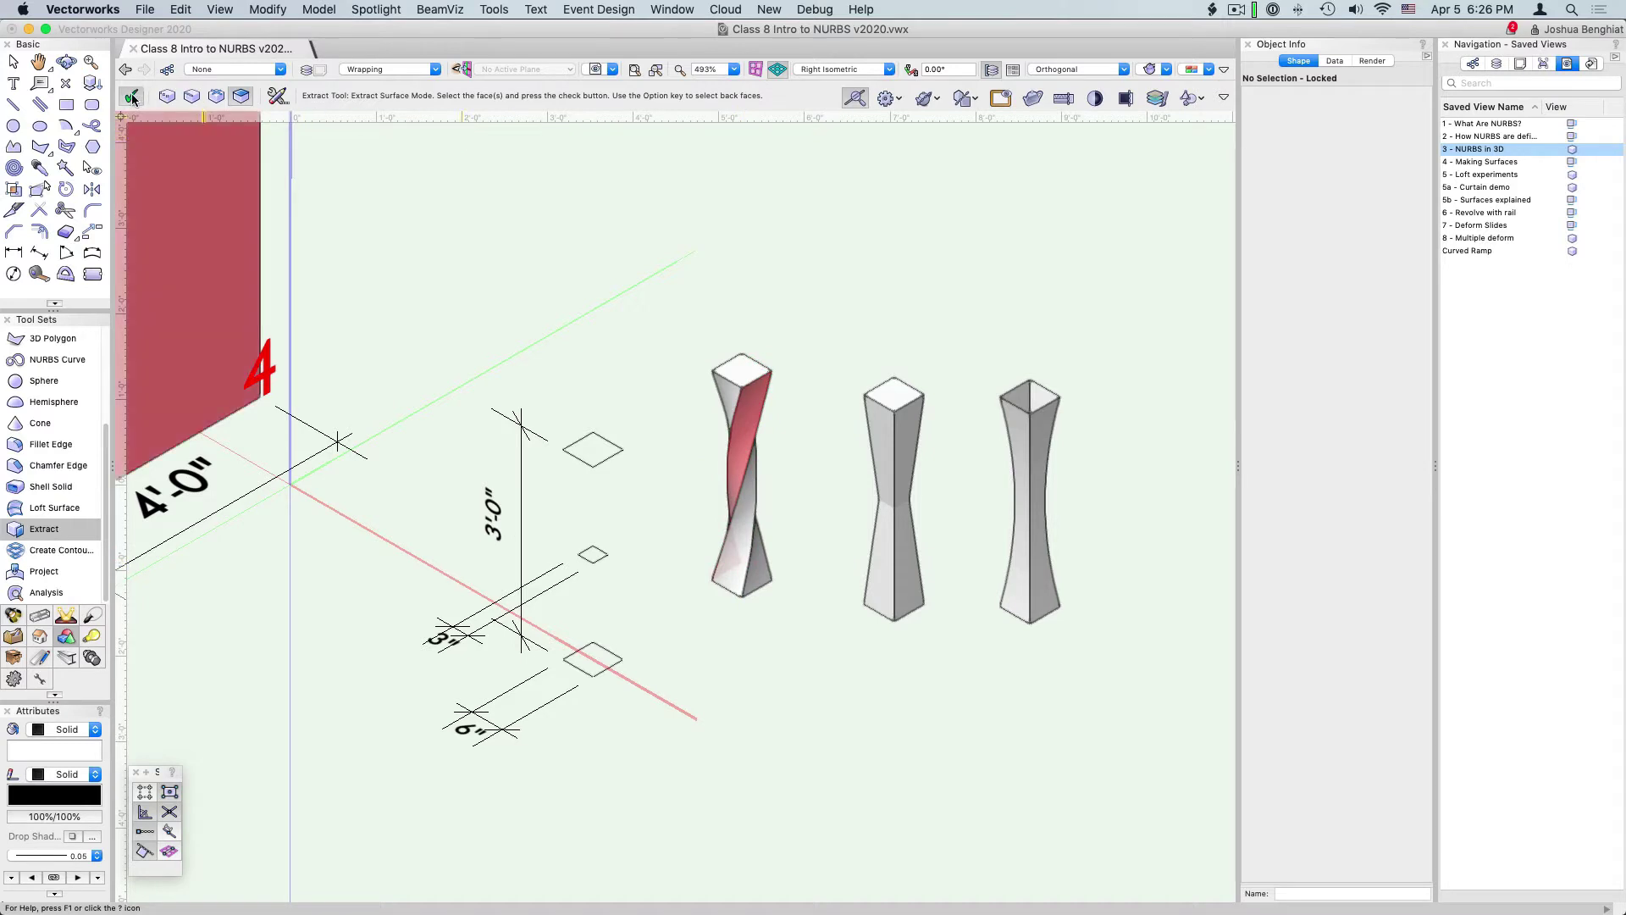
left_click(132, 97)
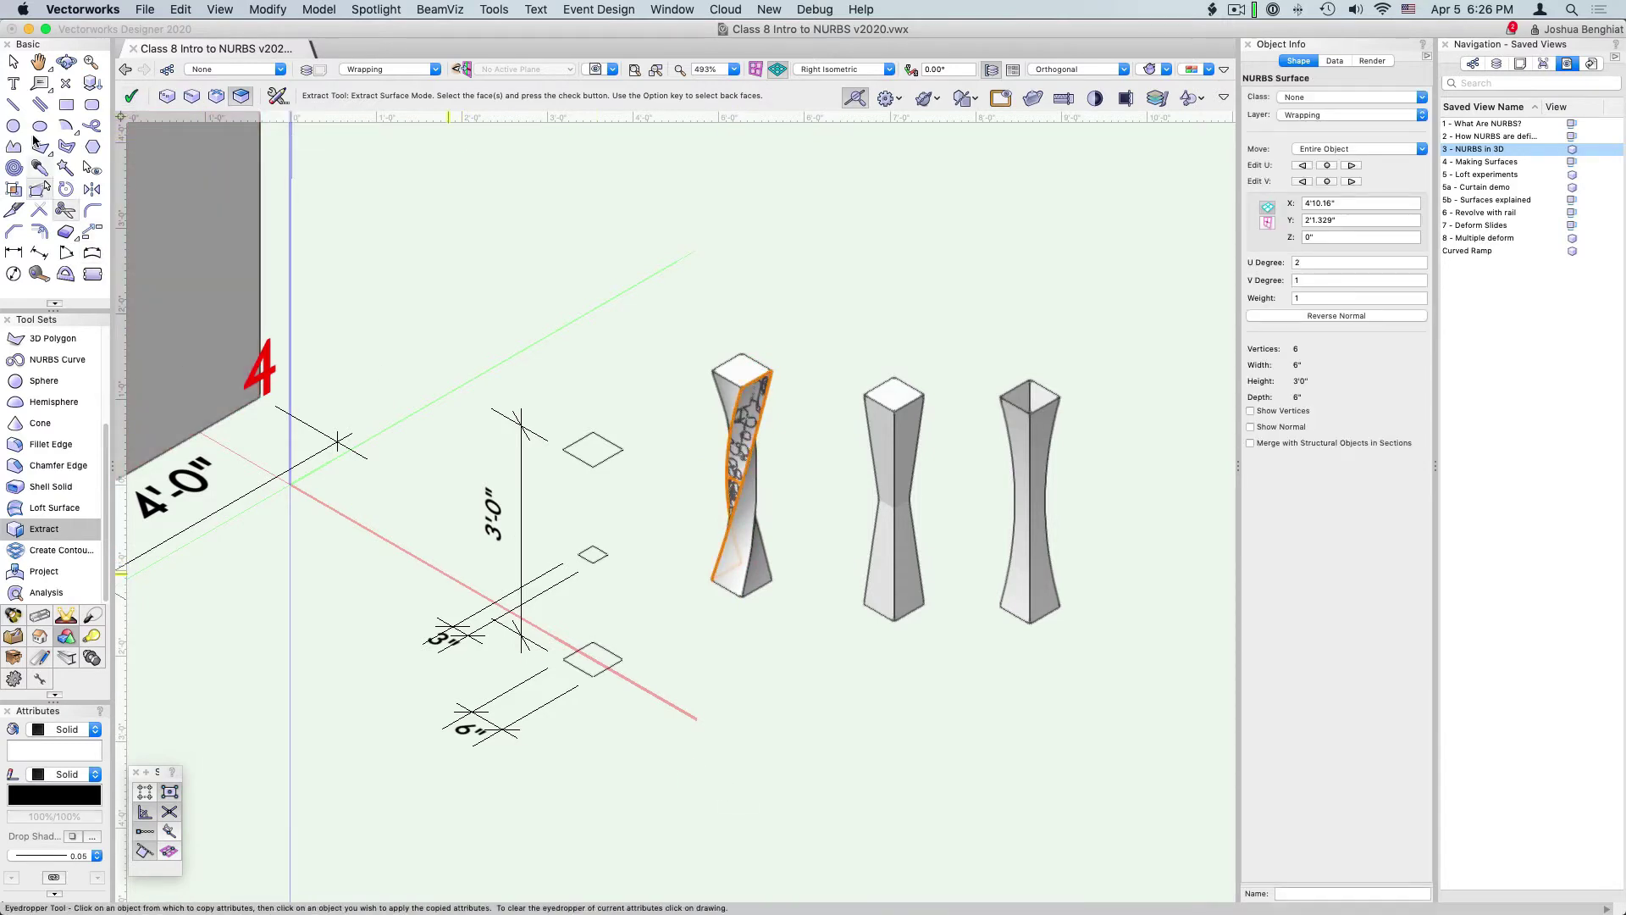
Move the extracted twisted surface out of the first column into the empty space in front of it.
left_click(13, 62)
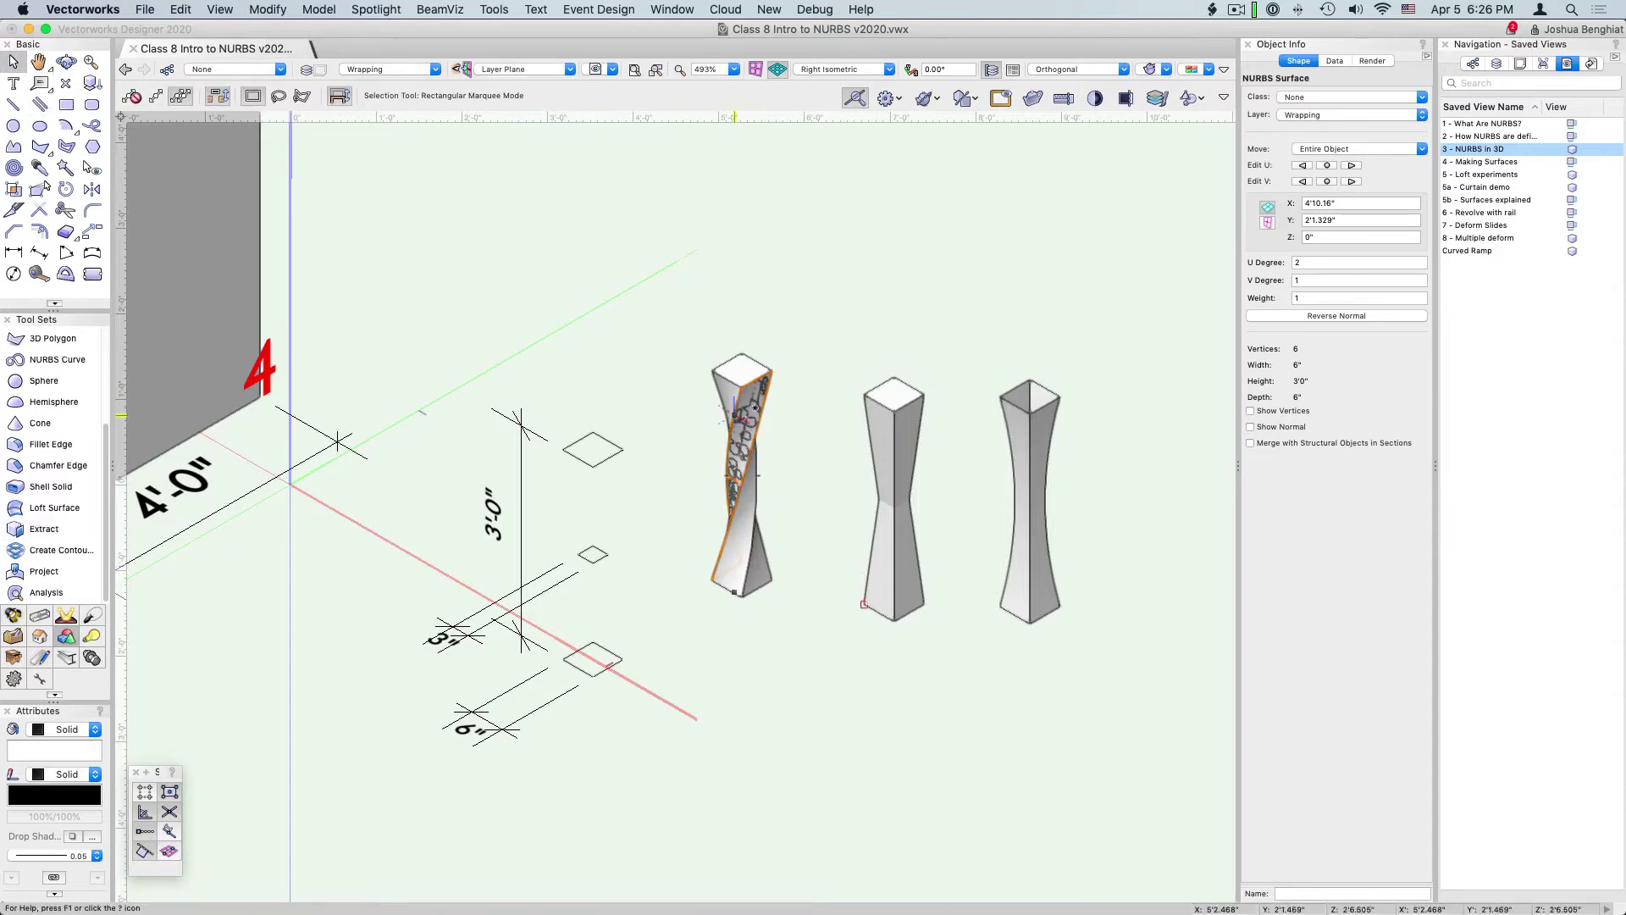
left_click_drag(755, 411, 814, 576)
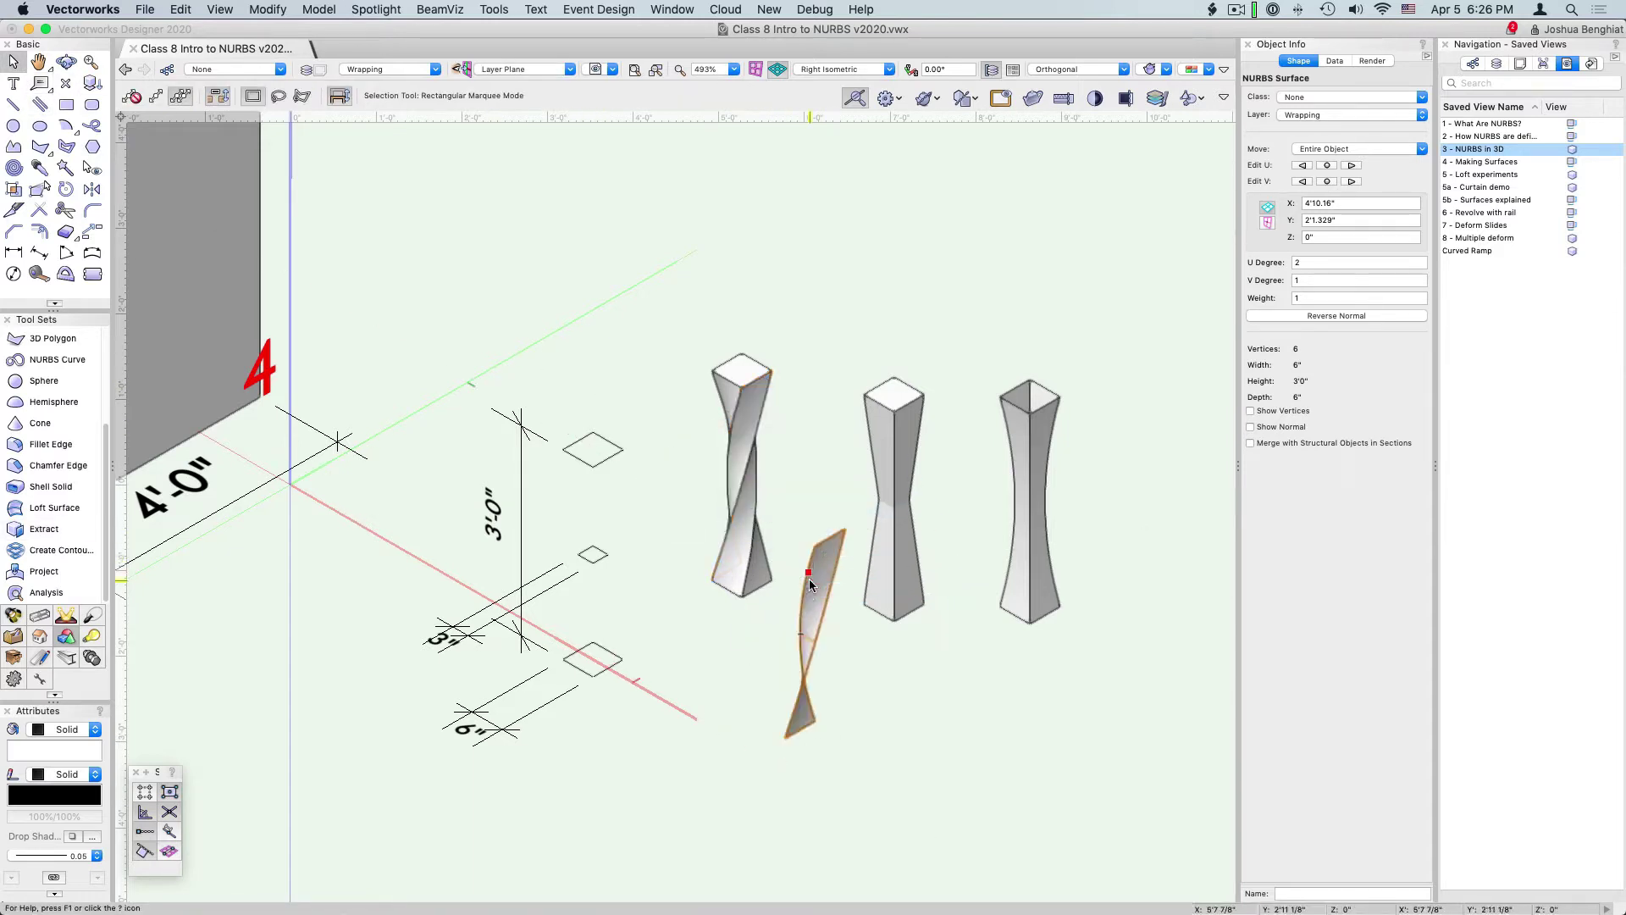
left_click(798, 751)
Try reshaping the flat NURBS surface by raising its leftmost corner vertex alone, and undo the change.
left_click(39, 188)
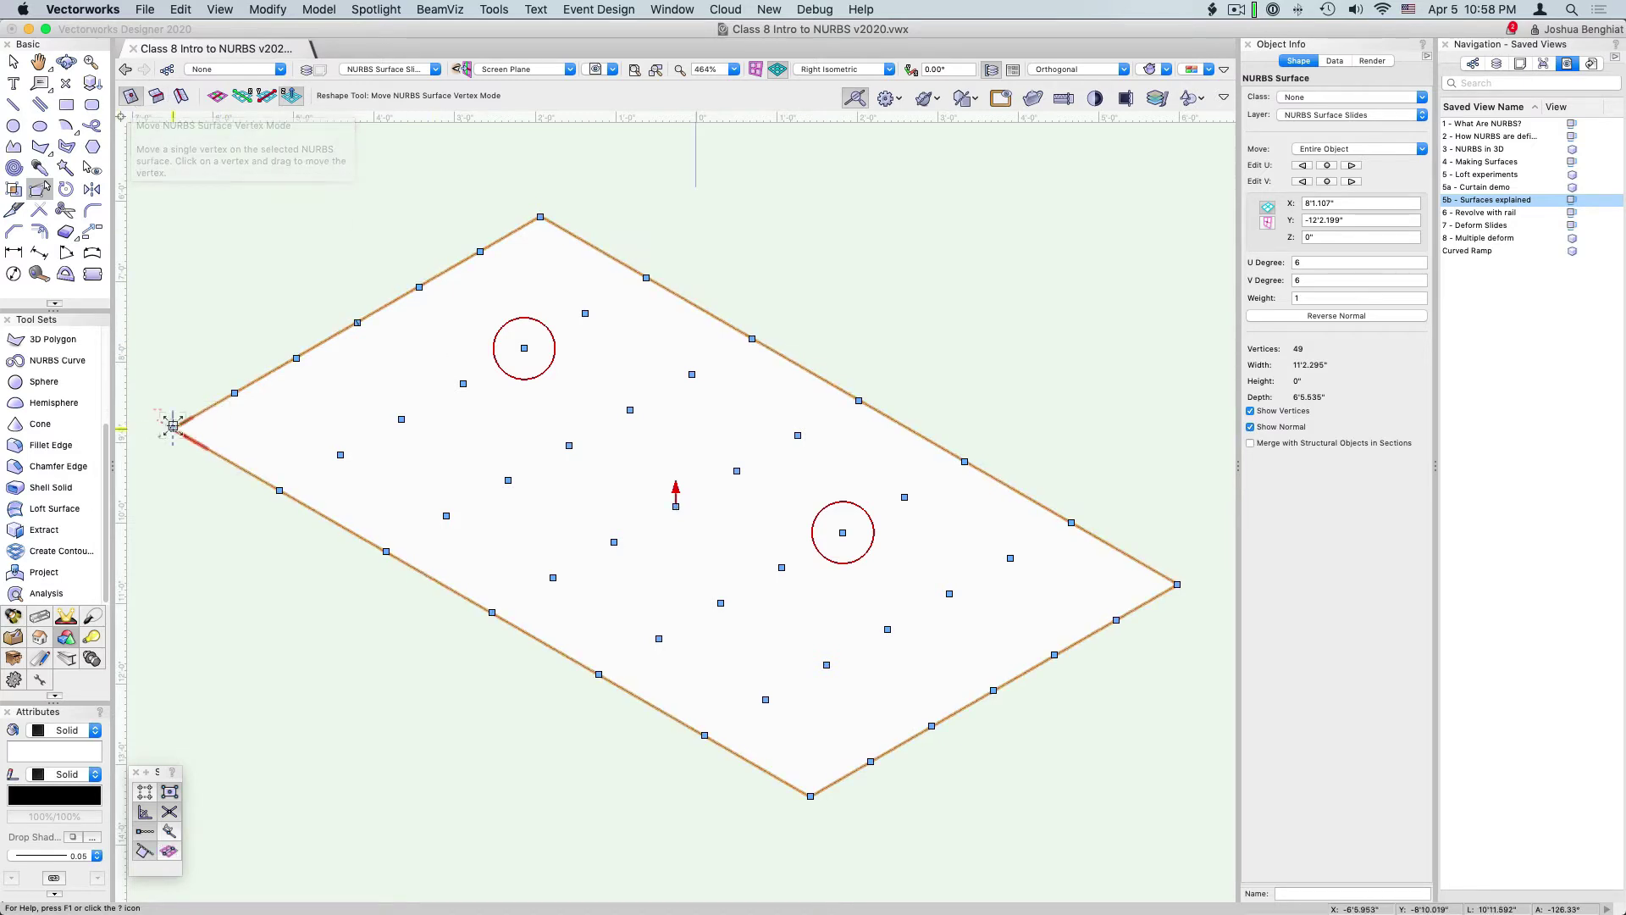
left_click_drag(173, 426, 174, 258)
key("super+z")
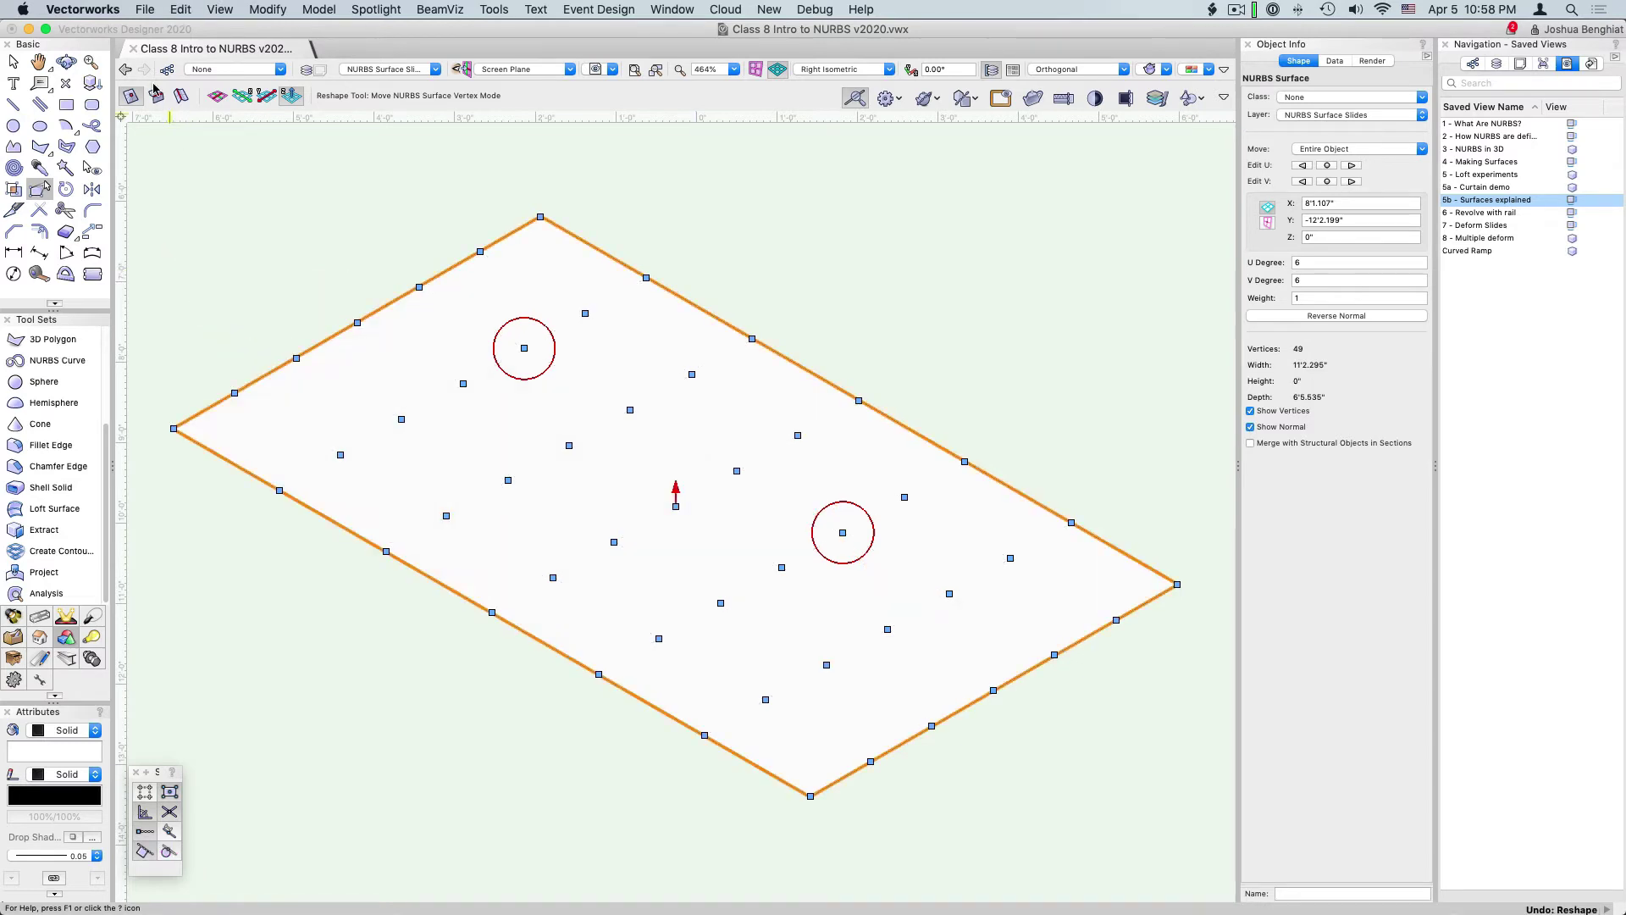
Try raising a whole line of vertices on the flat surface in Move NURBS Surface U Vertices Mode, and undo it.
left_click(157, 95)
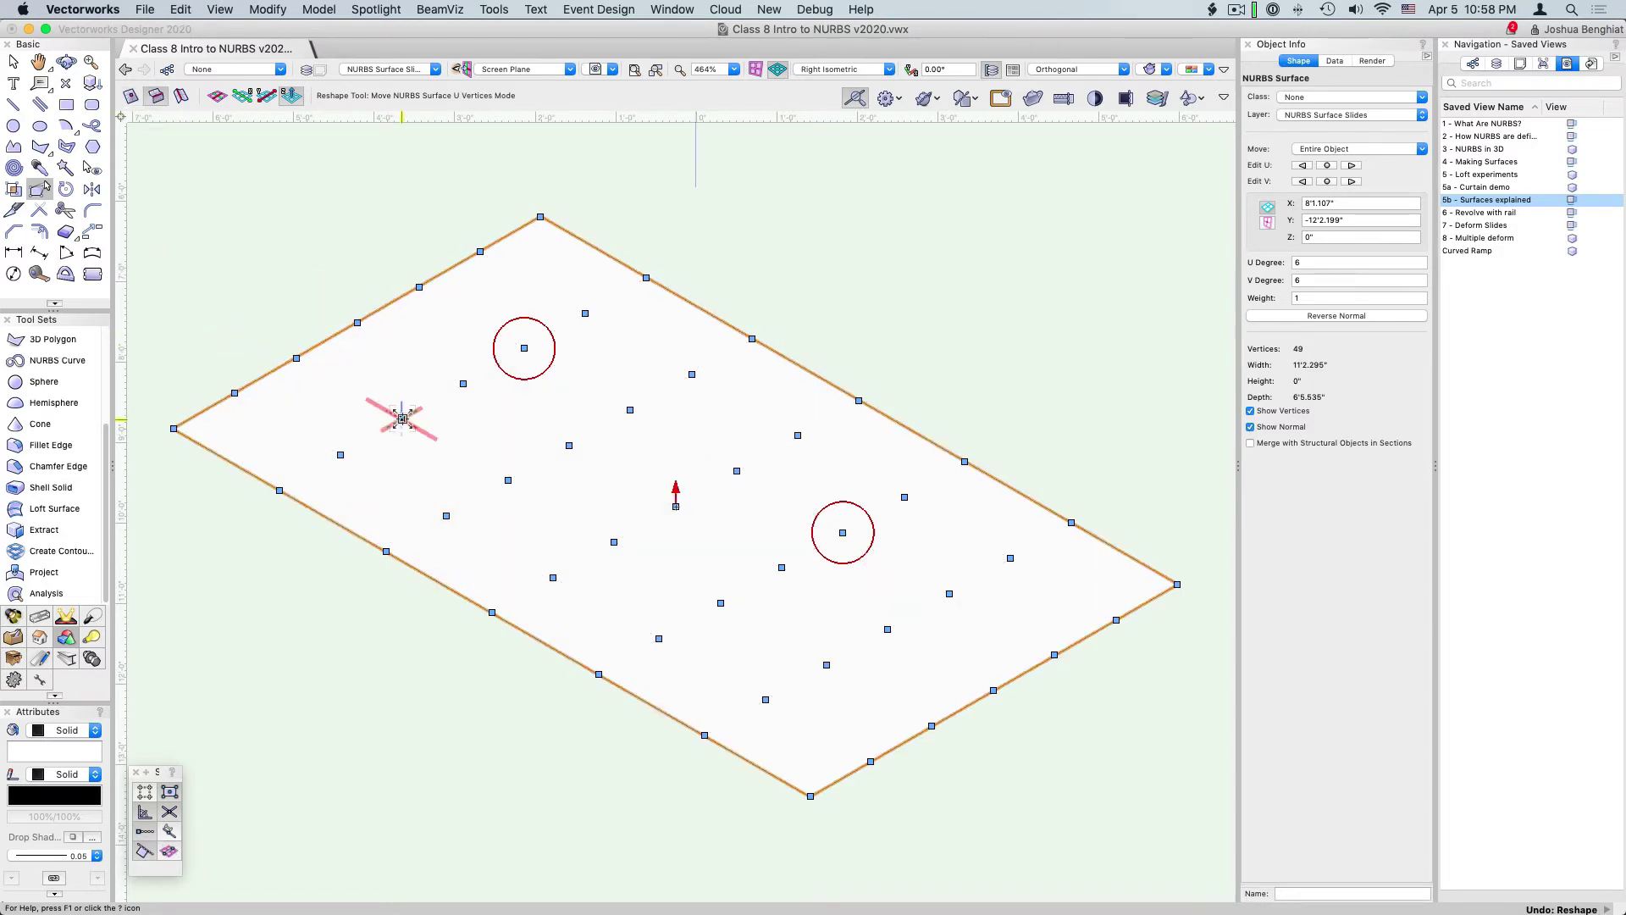
left_click_drag(402, 418, 403, 240)
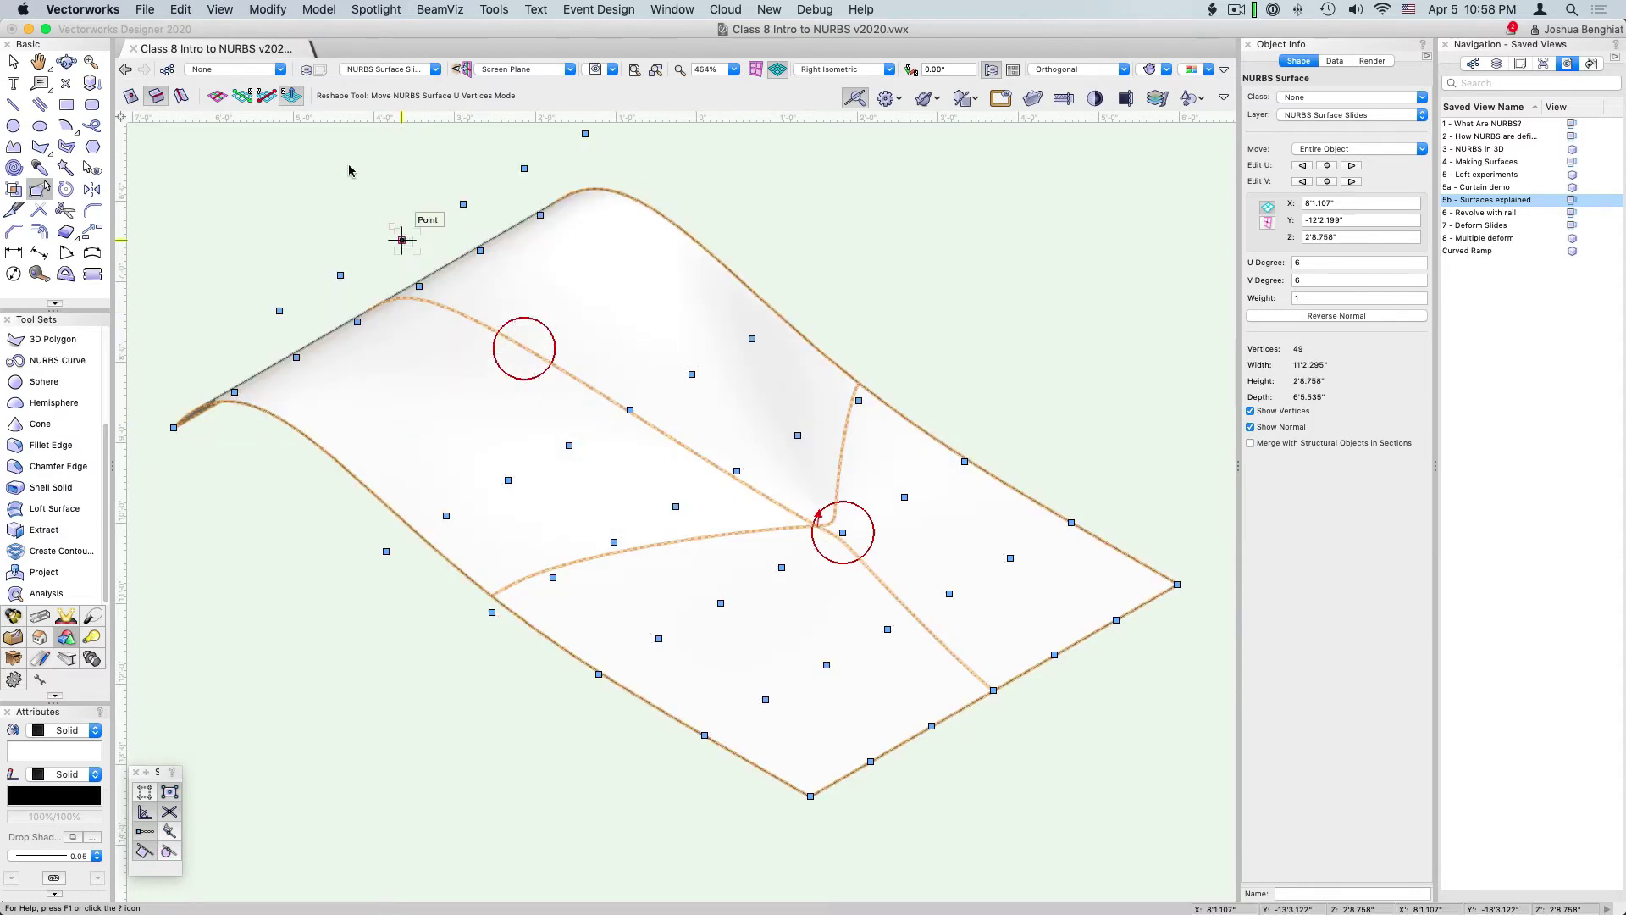
key("super+z")
Try raising the crossing line of vertices in Move NURBS Surface V Vertices Mode, and undo it.
left_click(179, 94)
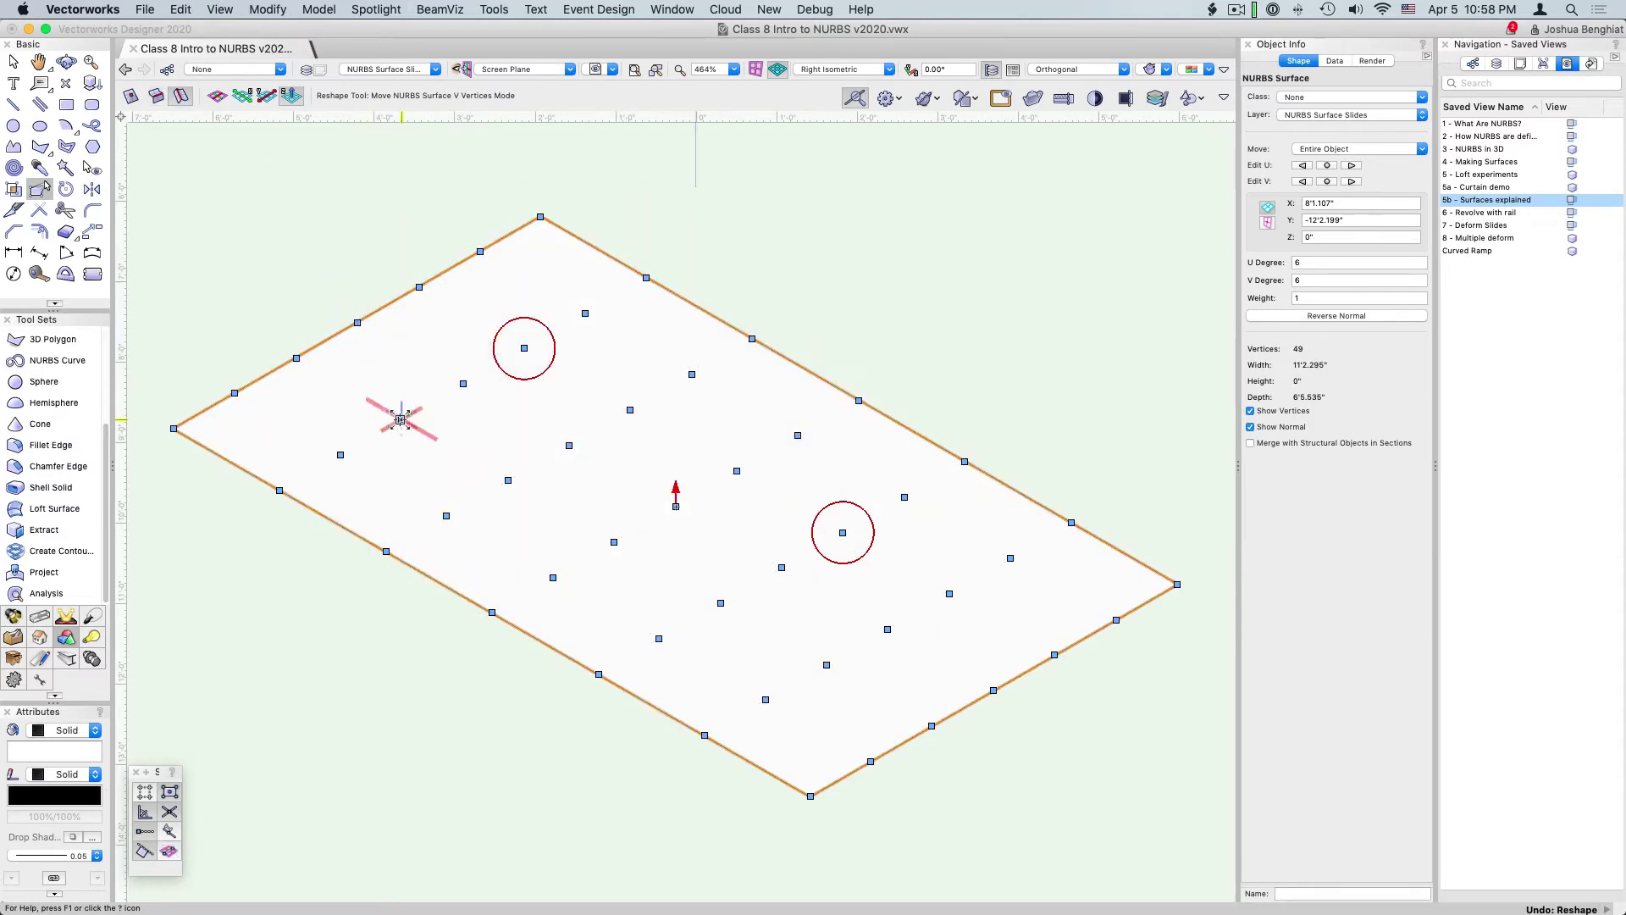
left_click_drag(401, 418, 362, 229)
key("super+z")
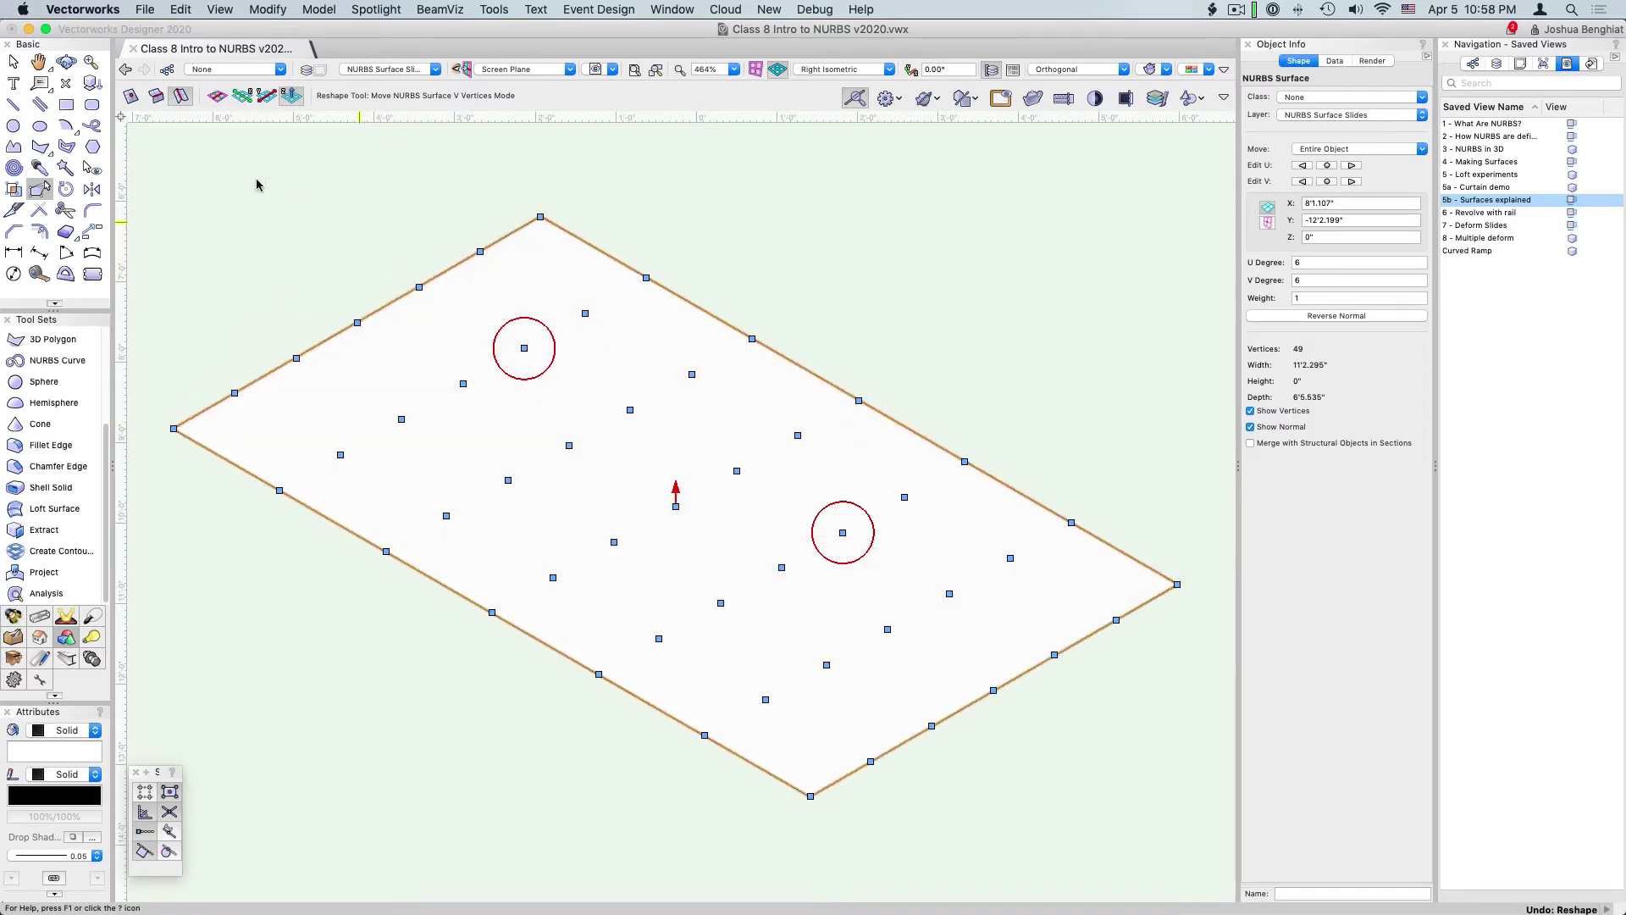
In single-vertex mode constrained to Z, raise the upper circled vertex about 4'4" and check the bulge in Right and Right Isometric views.
left_click(131, 95)
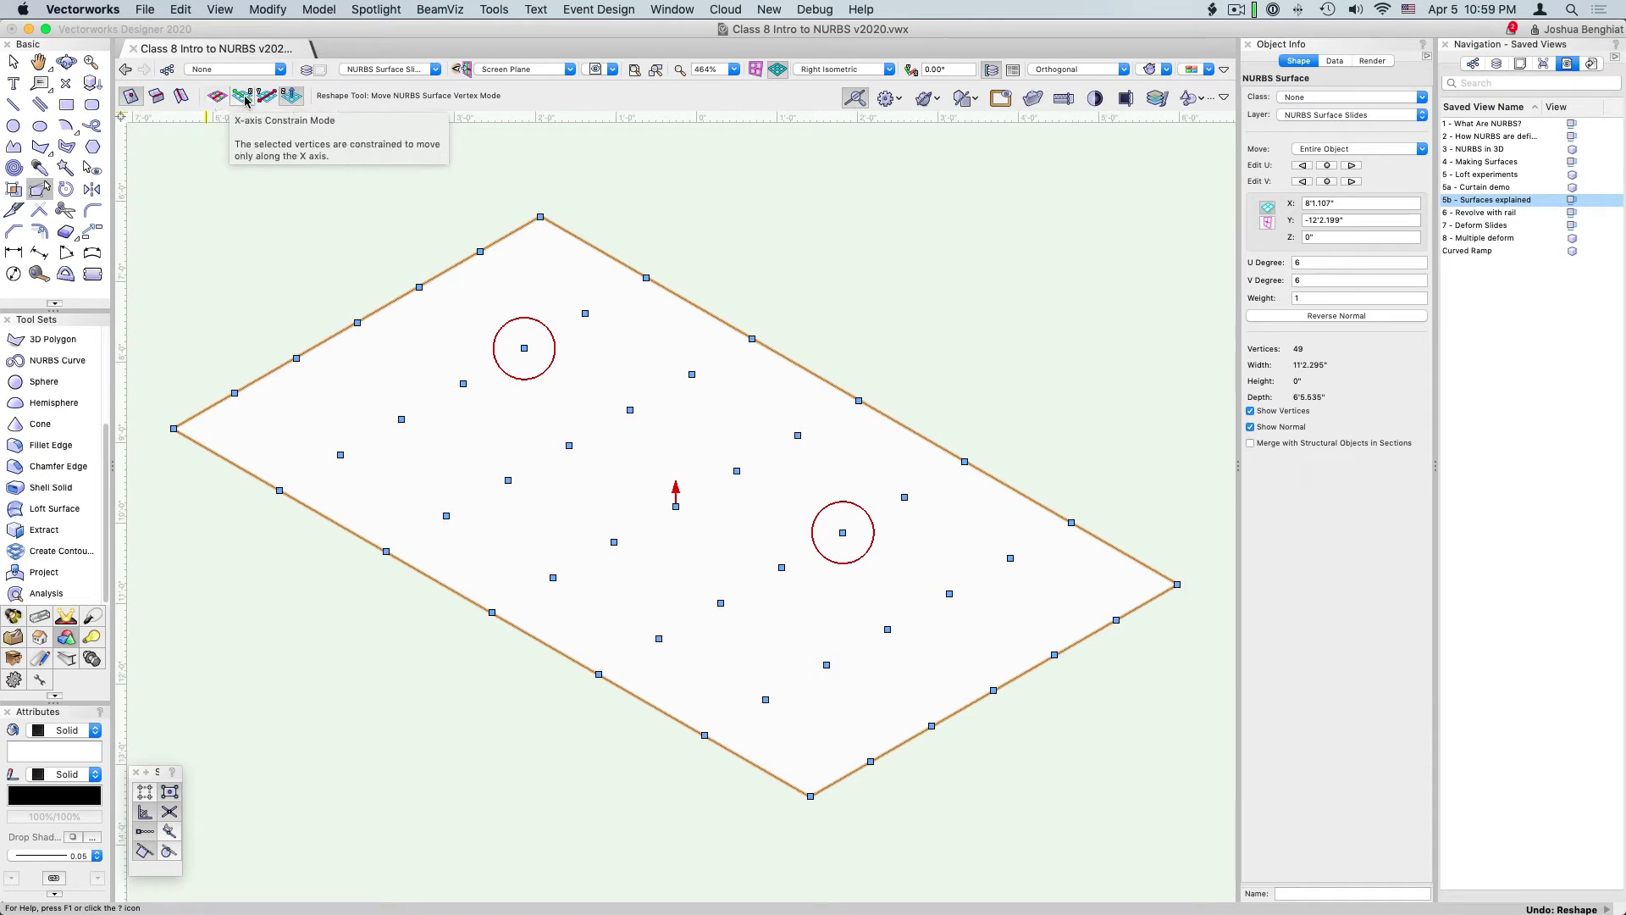
left_click(293, 95)
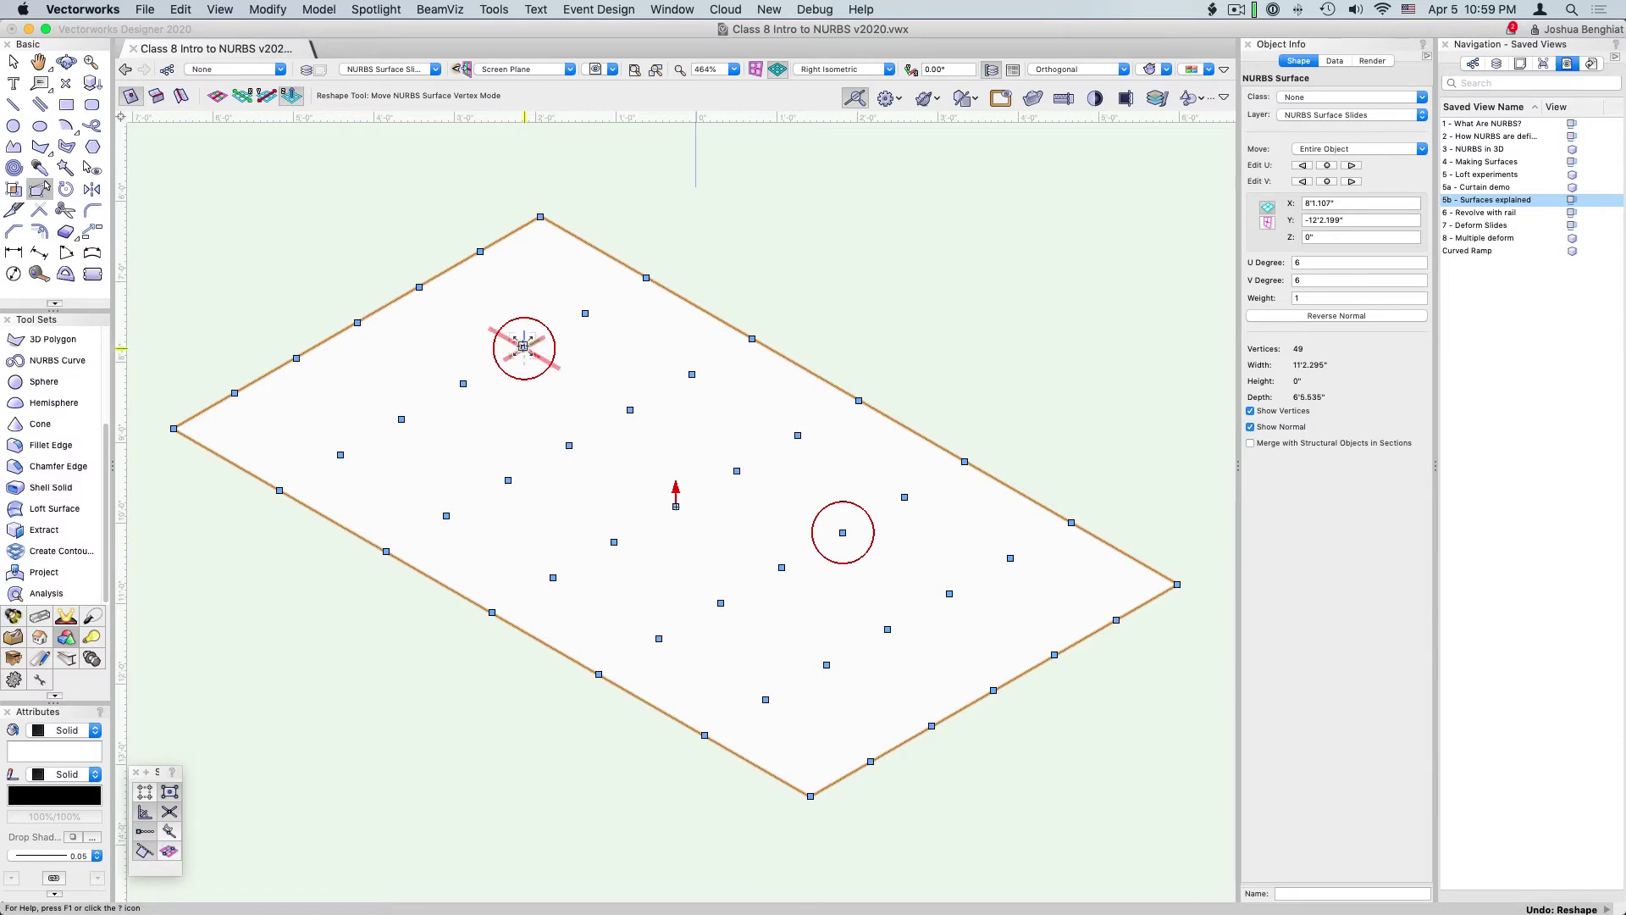
left_click_drag(524, 346, 537, 265)
scroll(545, 428, "down", 4)
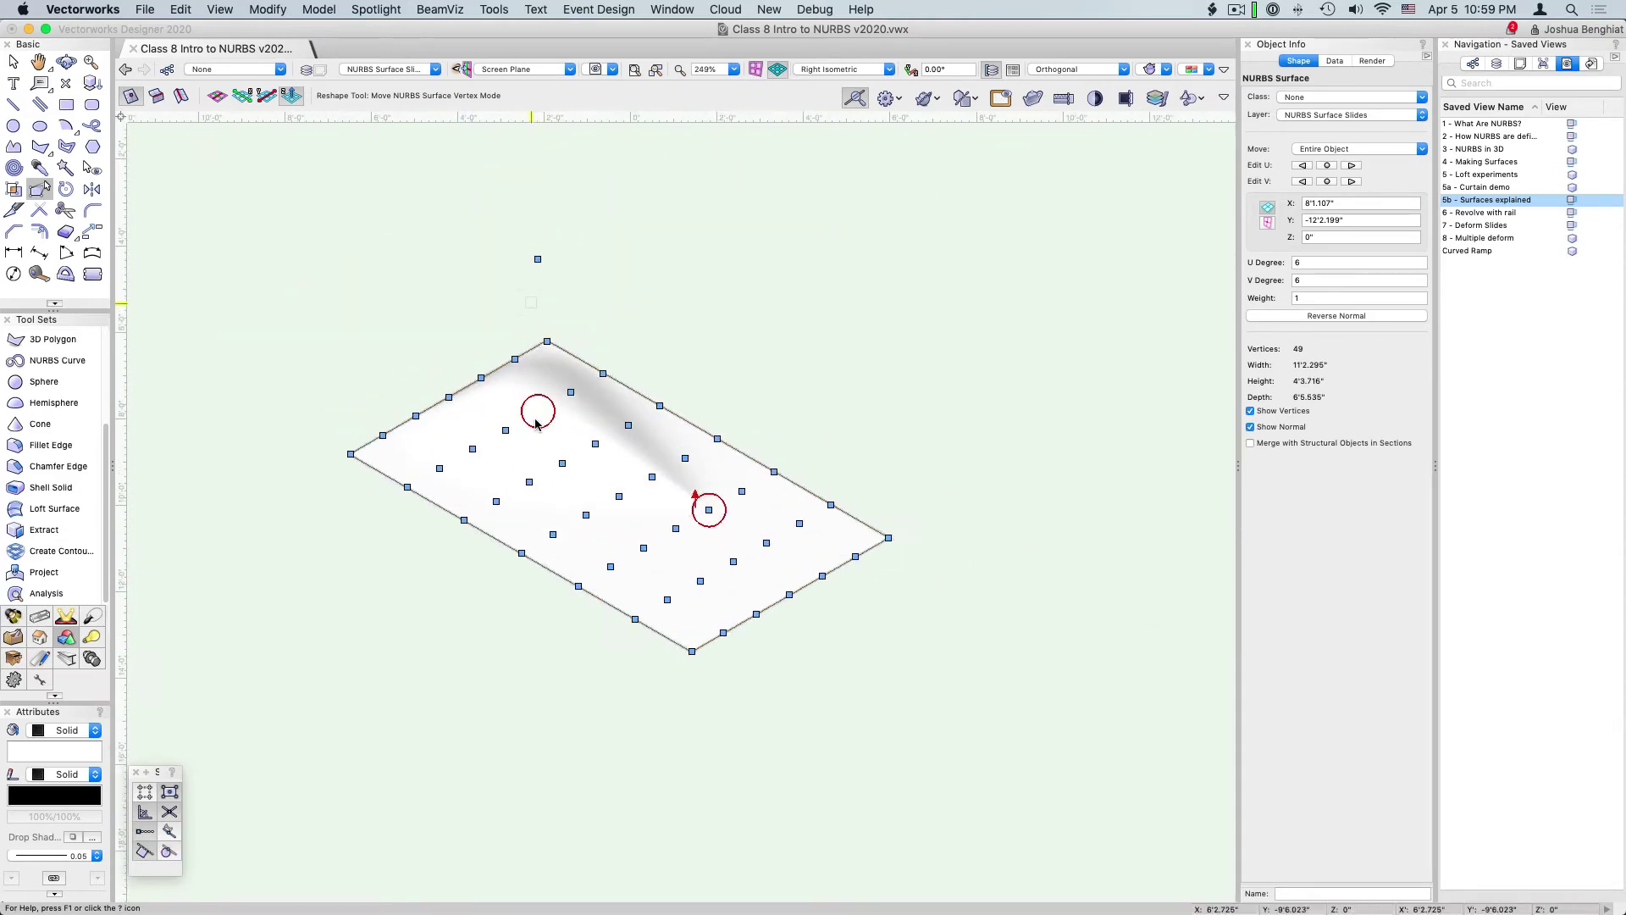
scroll(542, 407, "up", 3)
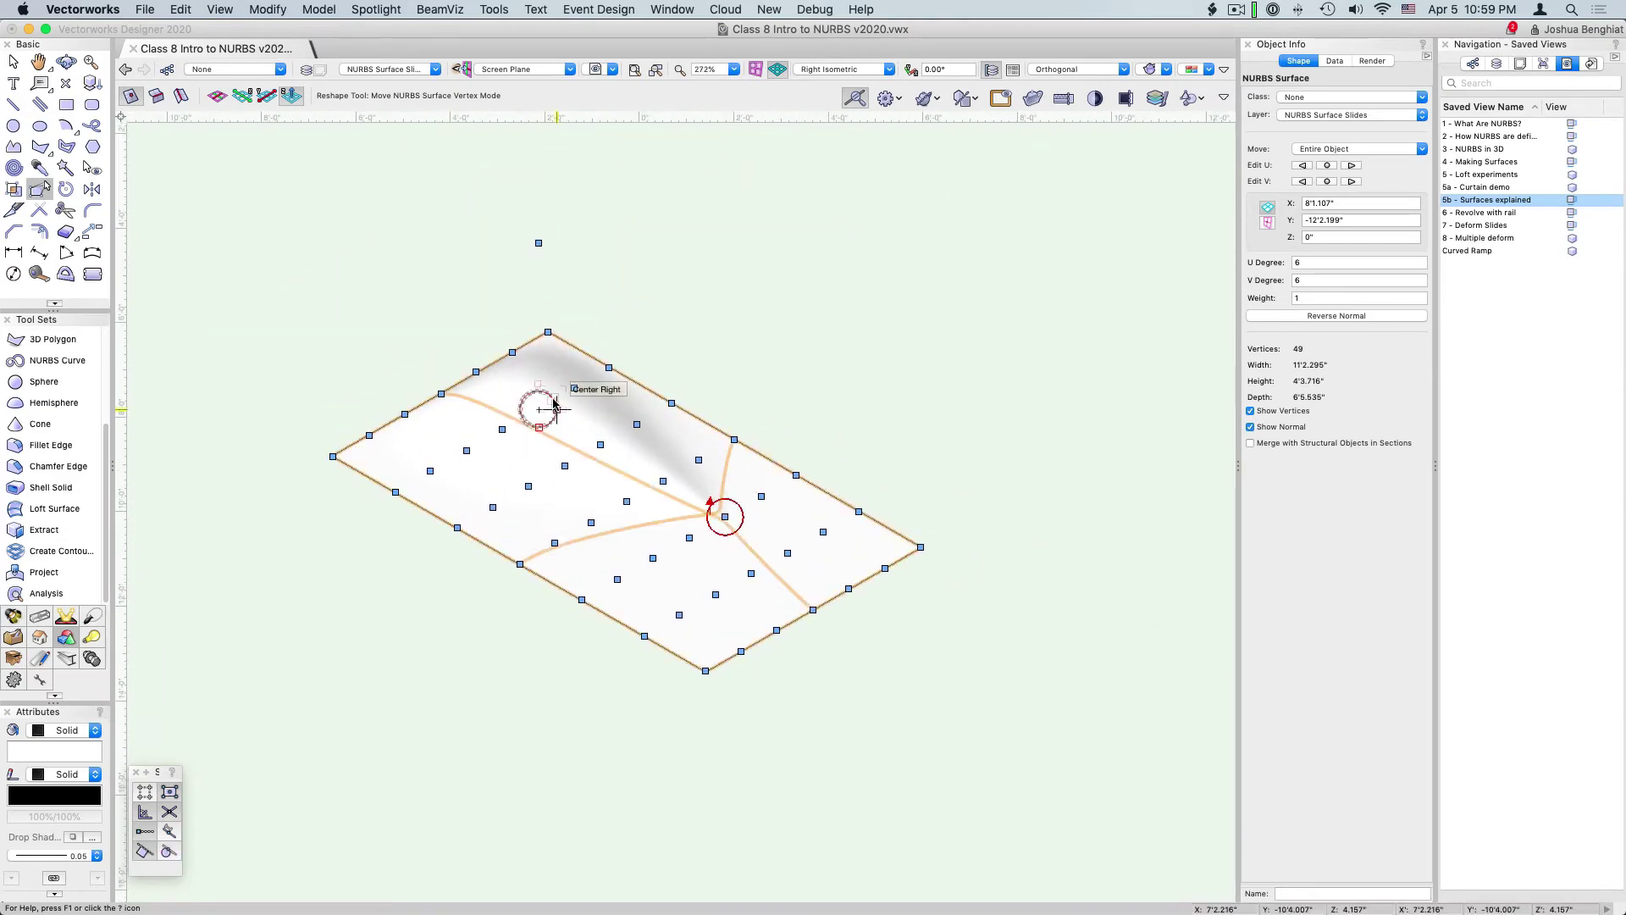
key("KP_6")
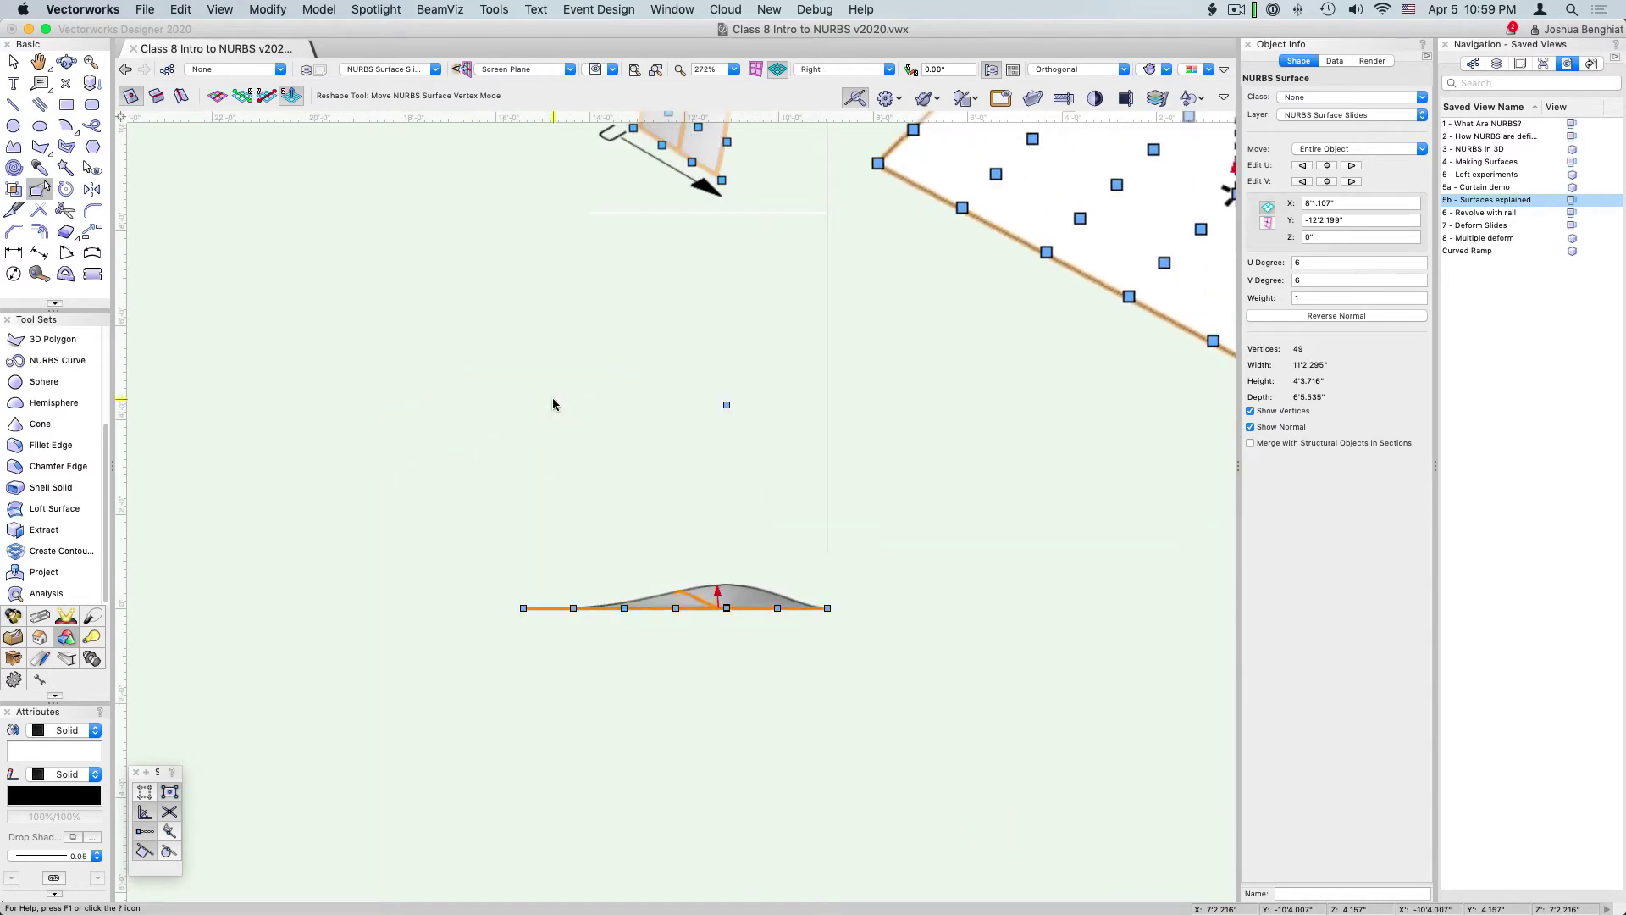
key("KP_3")
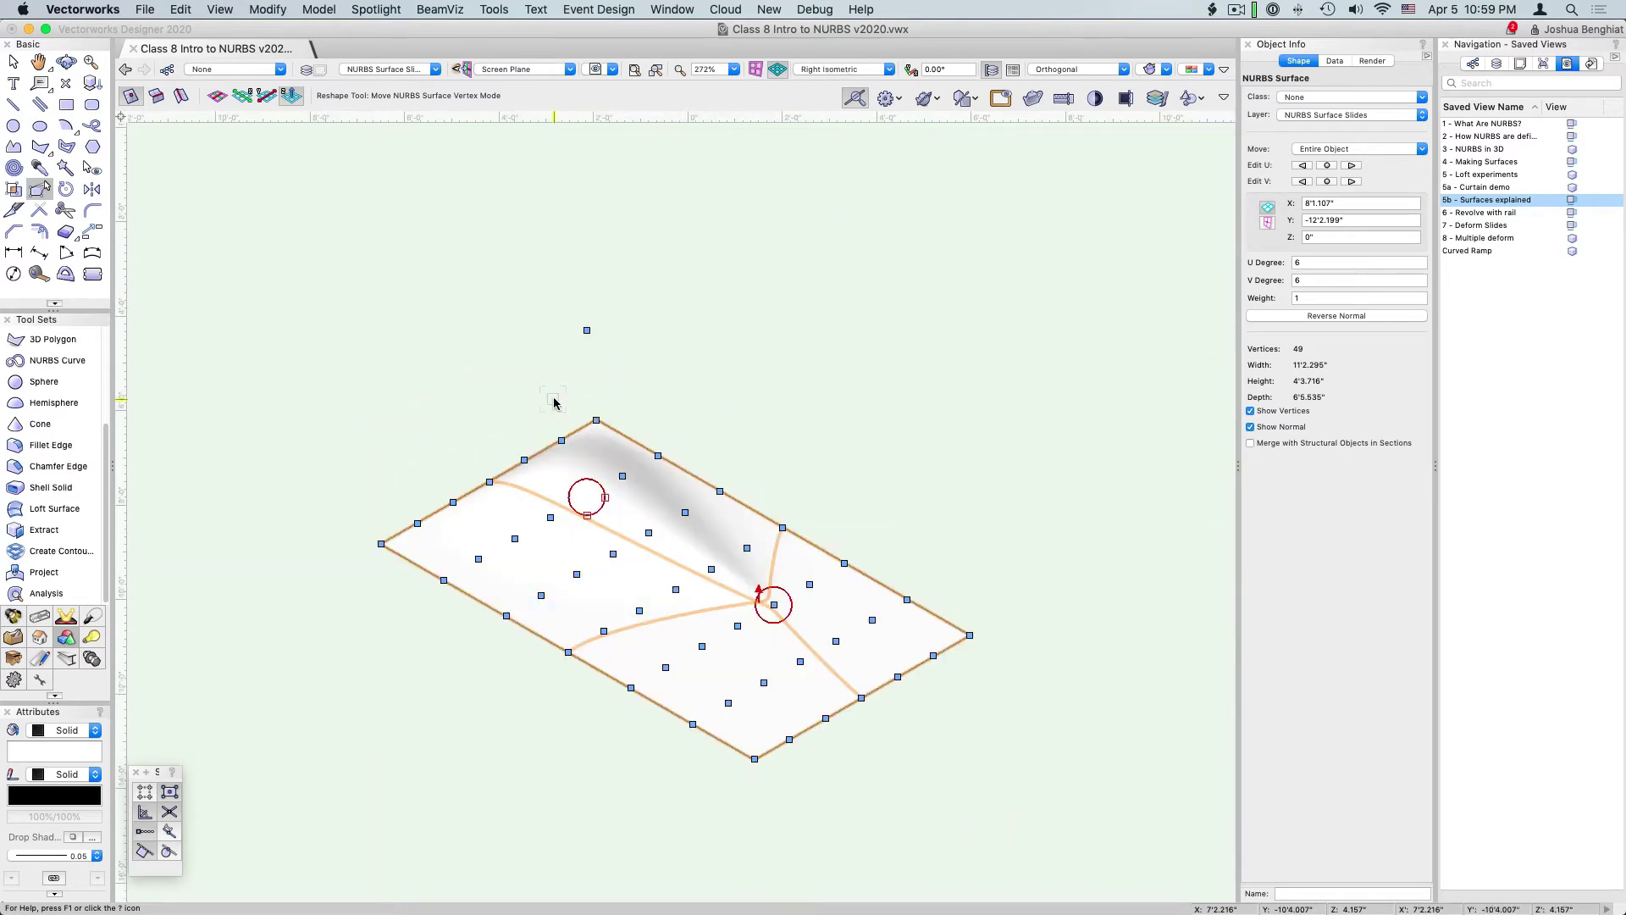
Try raising the two vertices on either side of the lifted one to the same height, and undo both moves.
left_click_drag(549, 515, 583, 330)
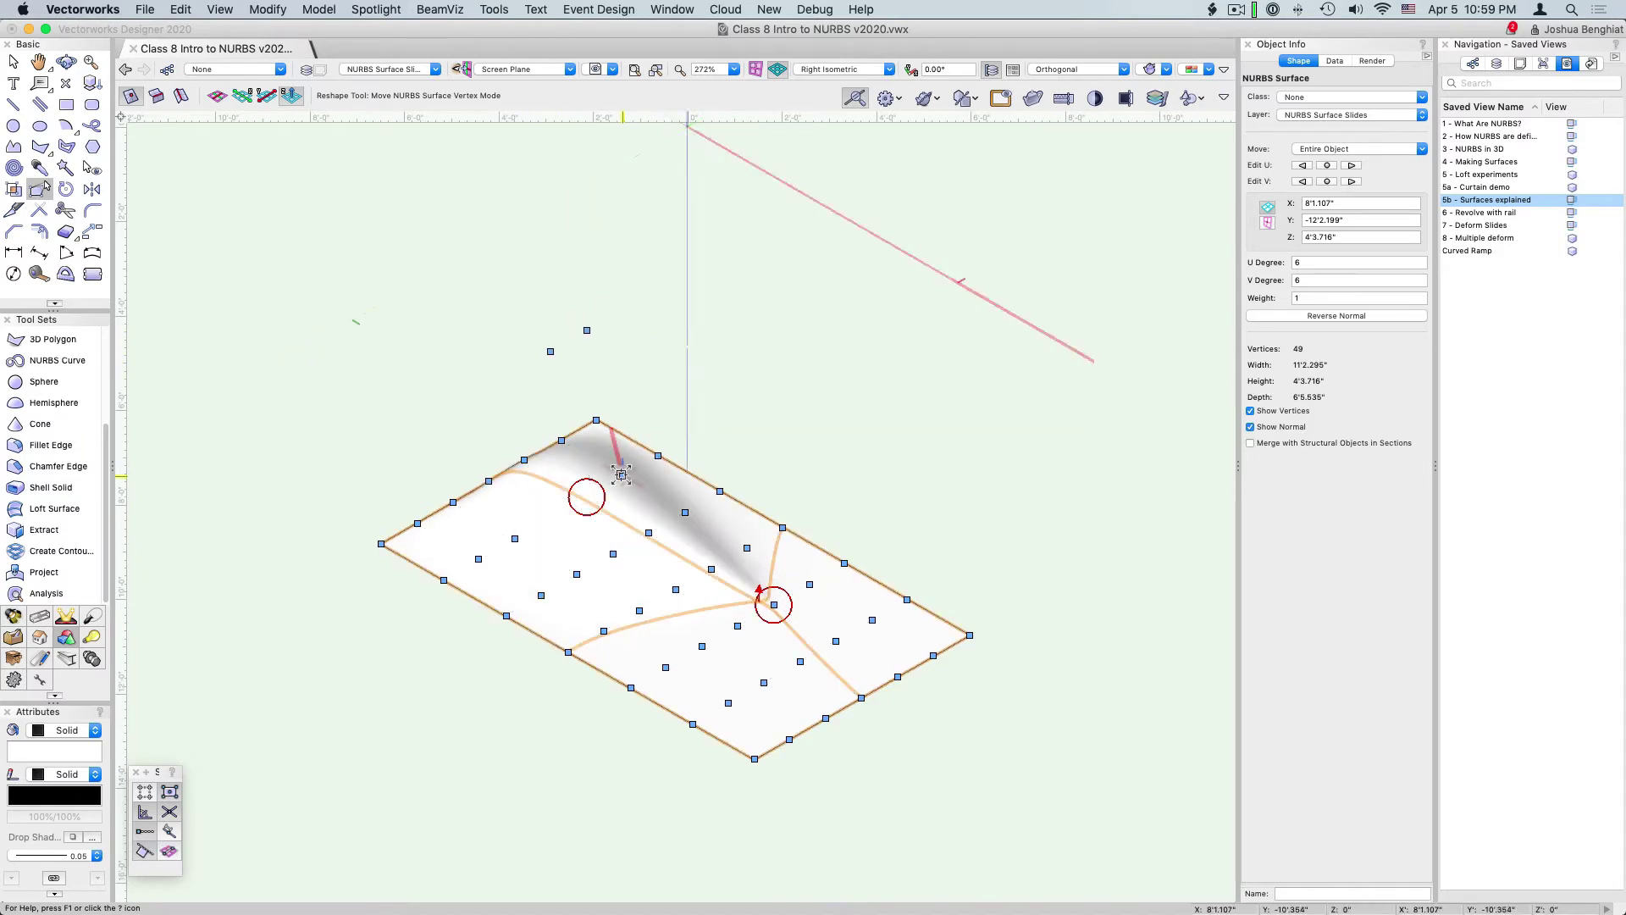
left_click_drag(627, 478, 584, 330)
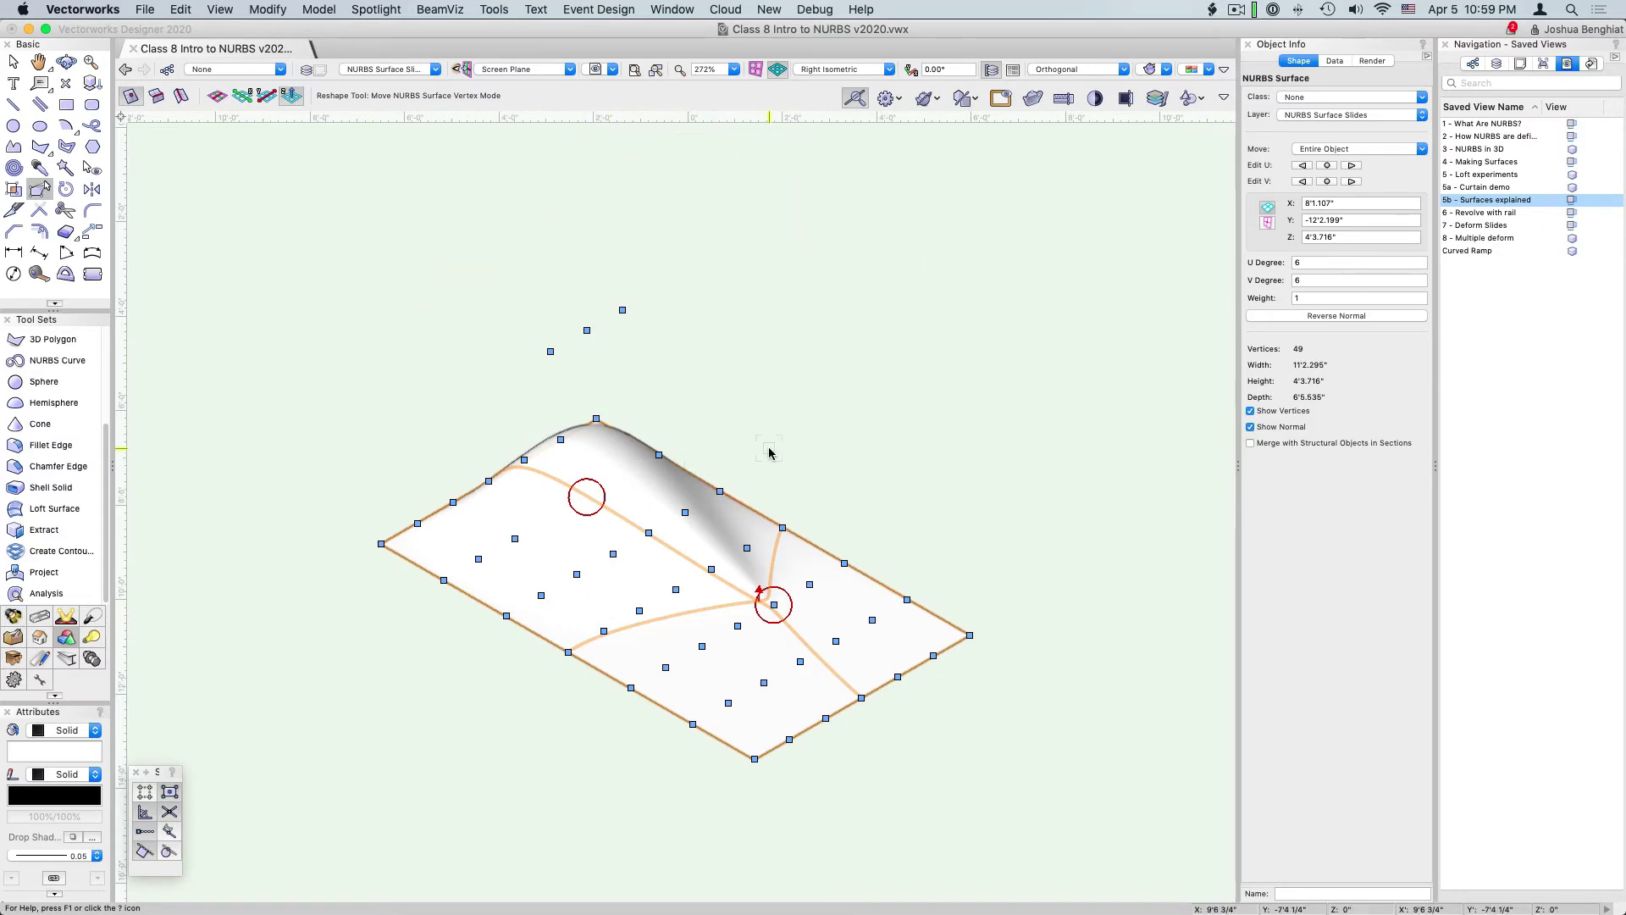
key("super+z")
key("super+z")
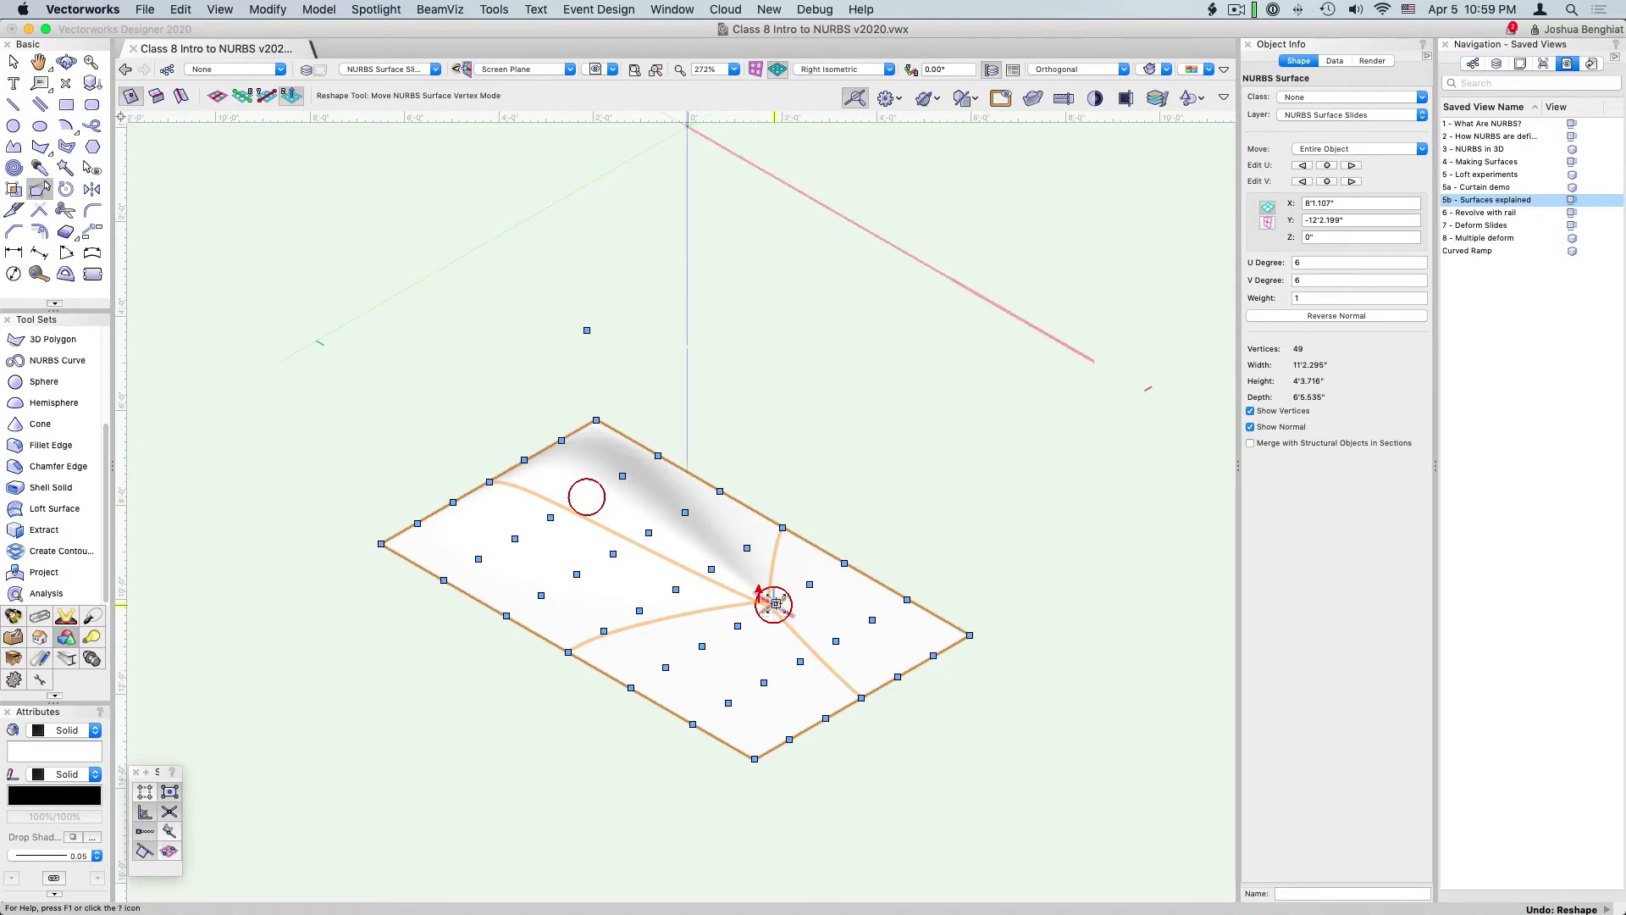
Raise the second circled vertex to about 6'1" and create an interpolated surface with 7 points and degree 6 in both U and V.
left_click_drag(776, 603, 743, 353)
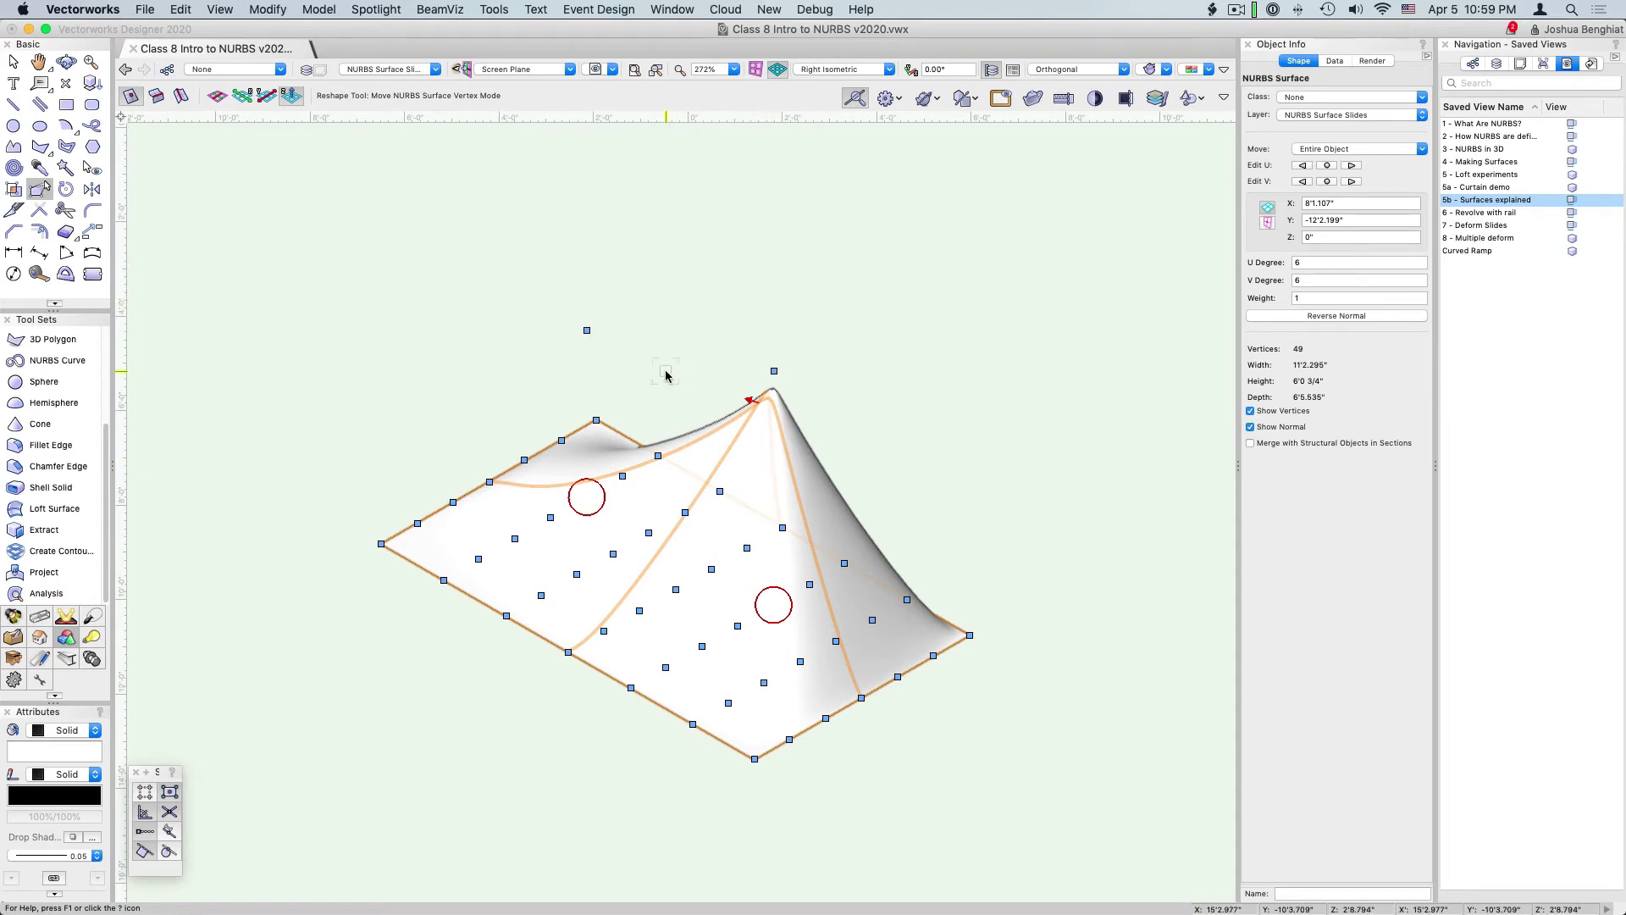
left_click(317, 7)
mouse_move(372, 237)
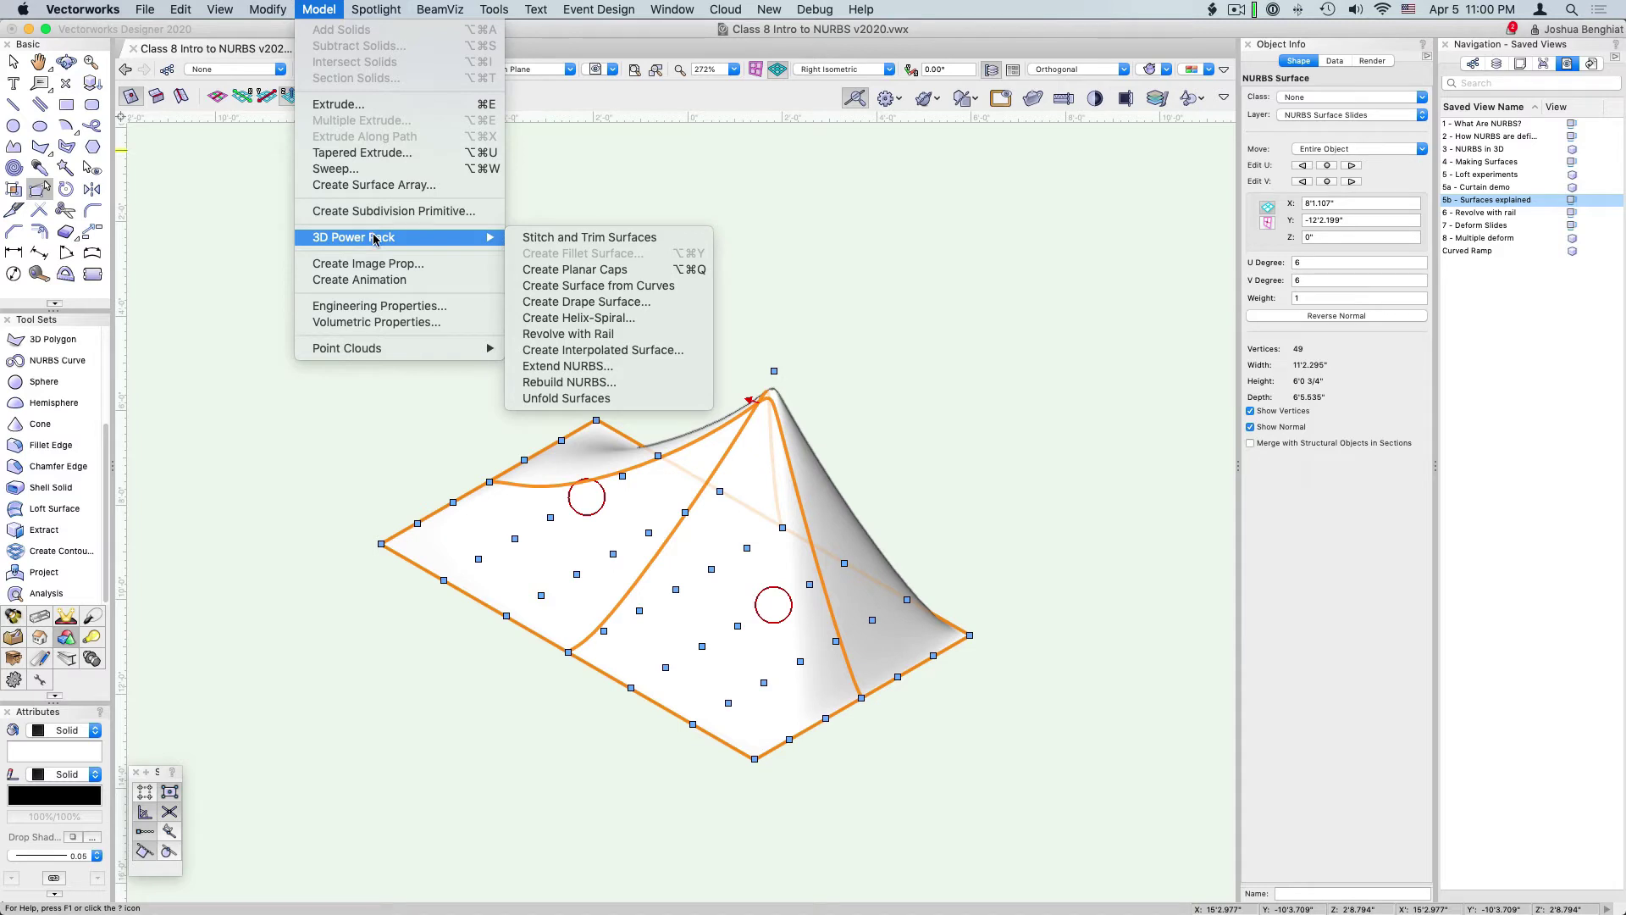
left_click(577, 353)
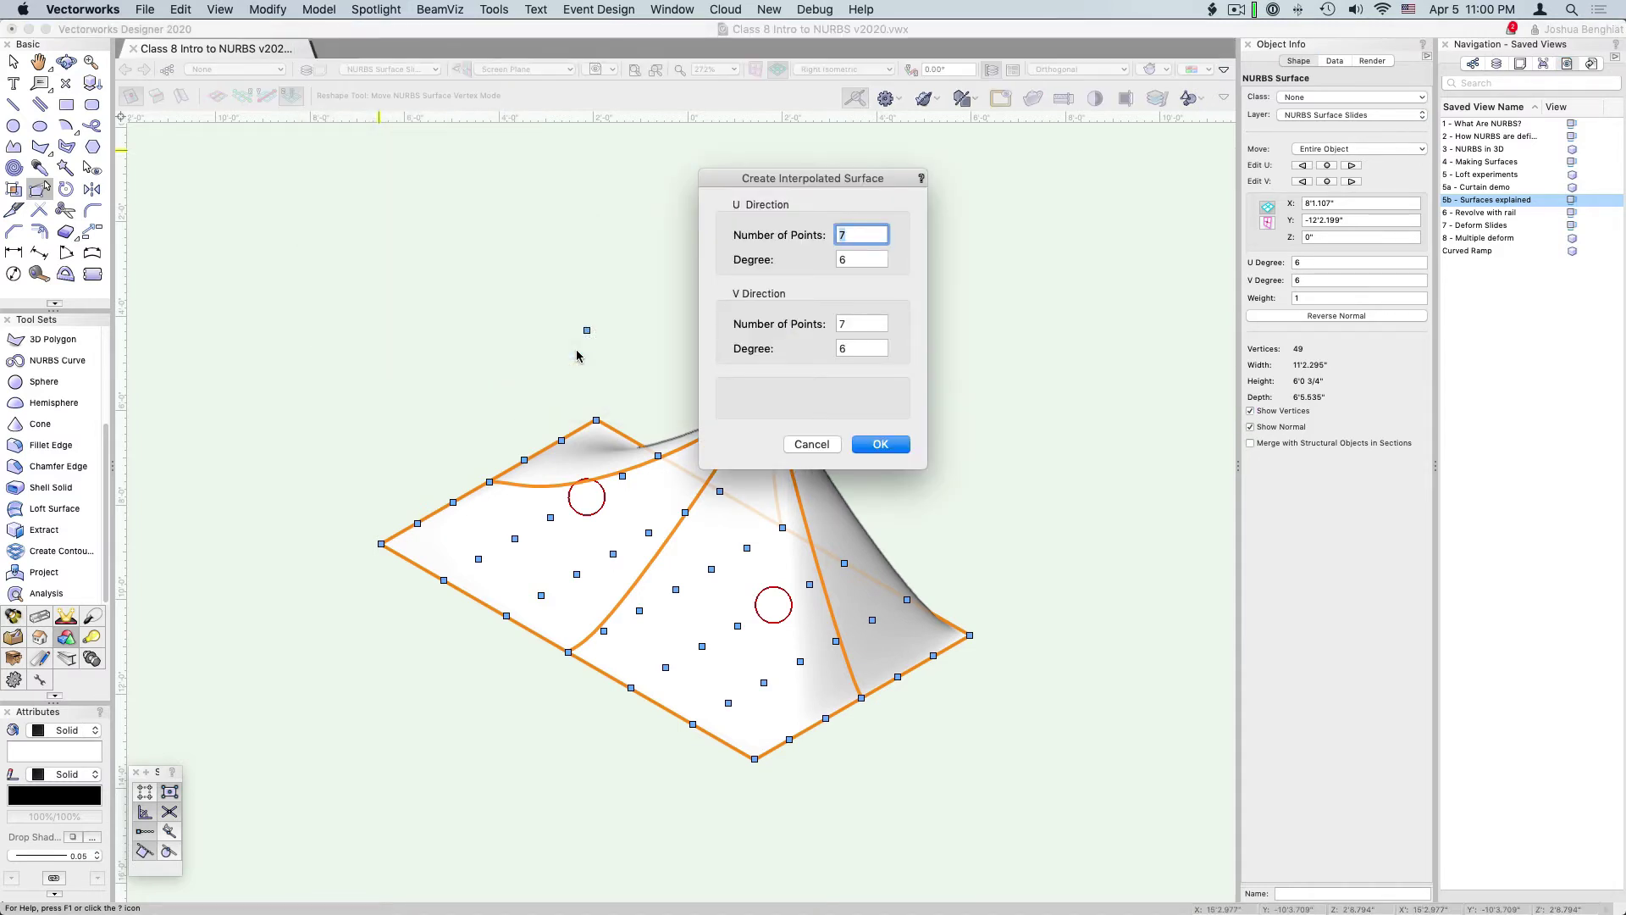
left_click_drag(763, 177, 950, 214)
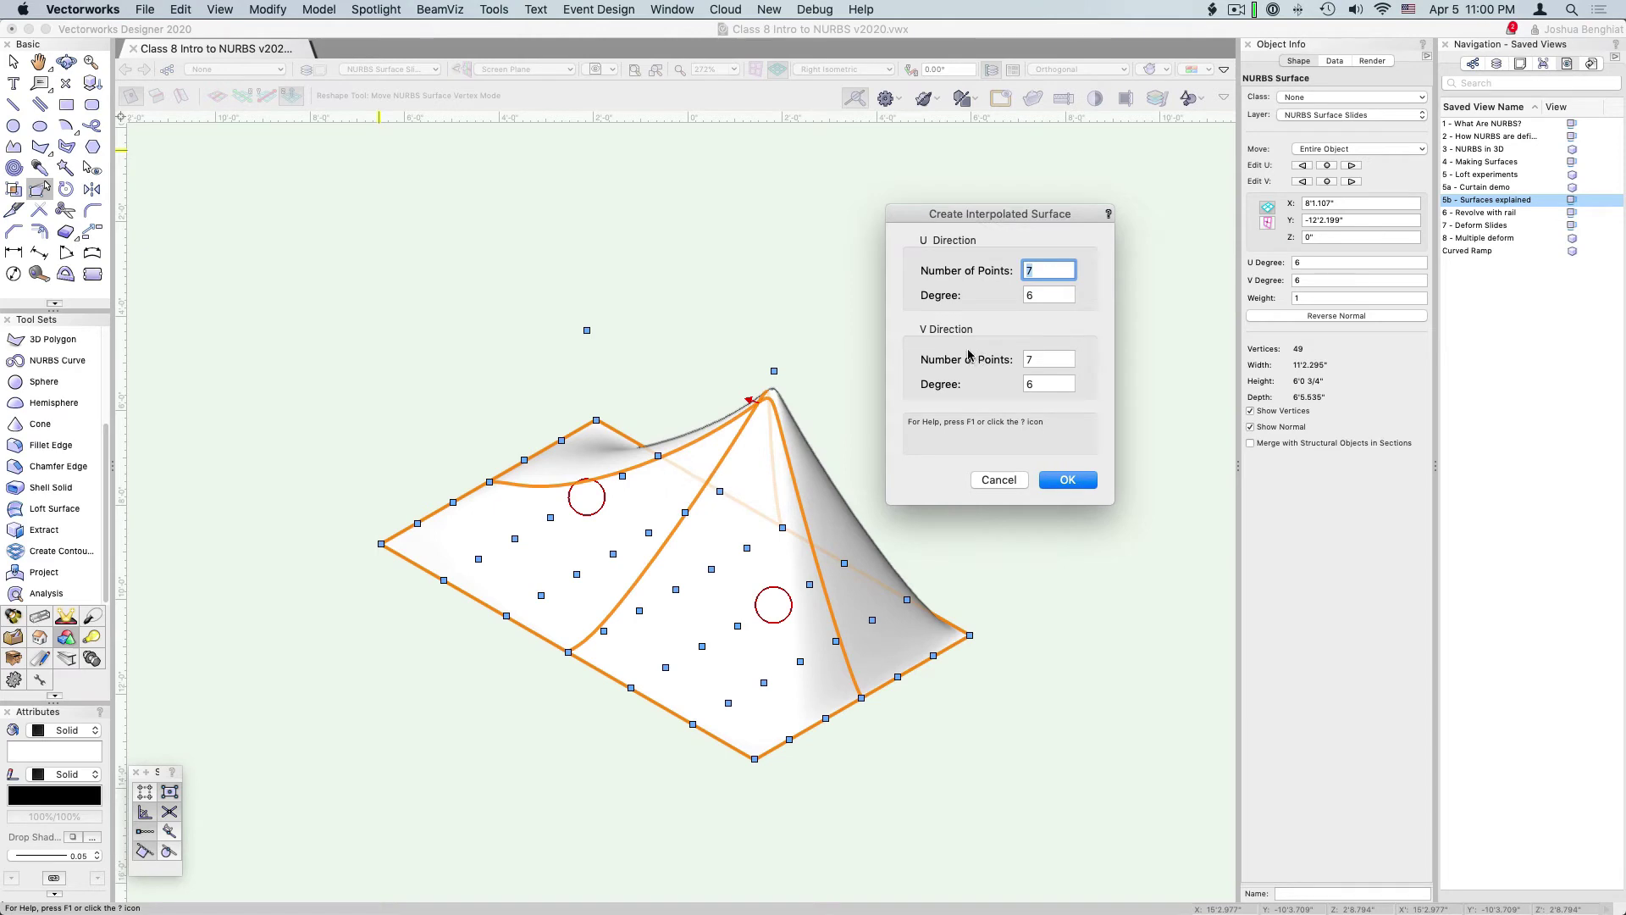
left_click(1070, 480)
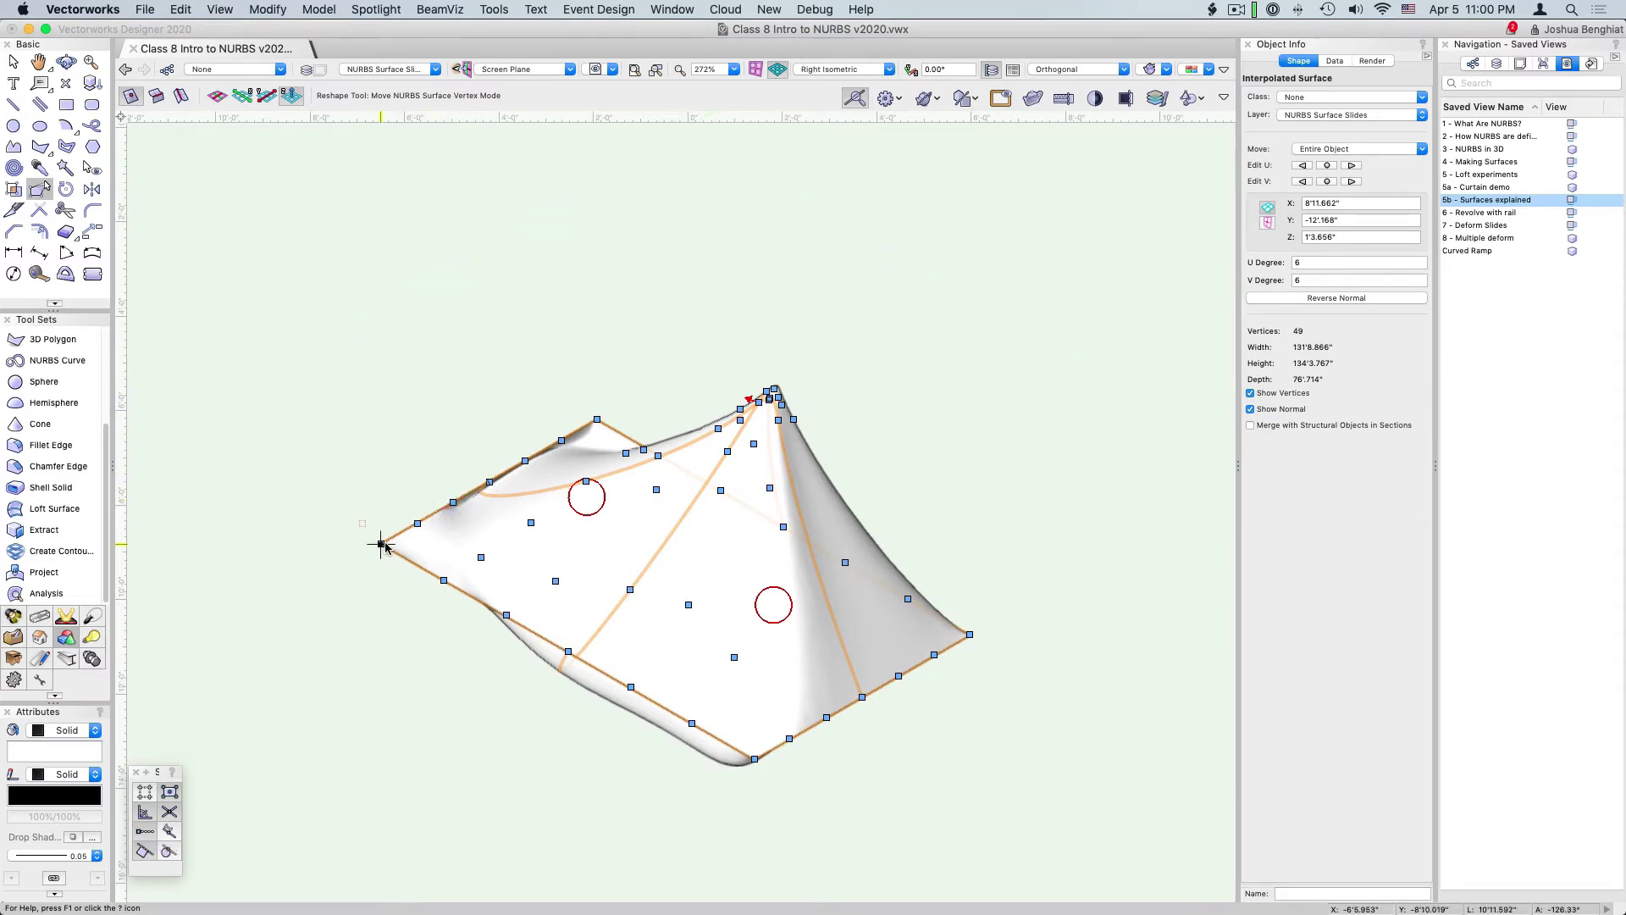
Raise the interpolated surface's leftmost corner vertex and its neighbour along the front edge to form an upright flap.
left_click_drag(380, 543, 380, 427)
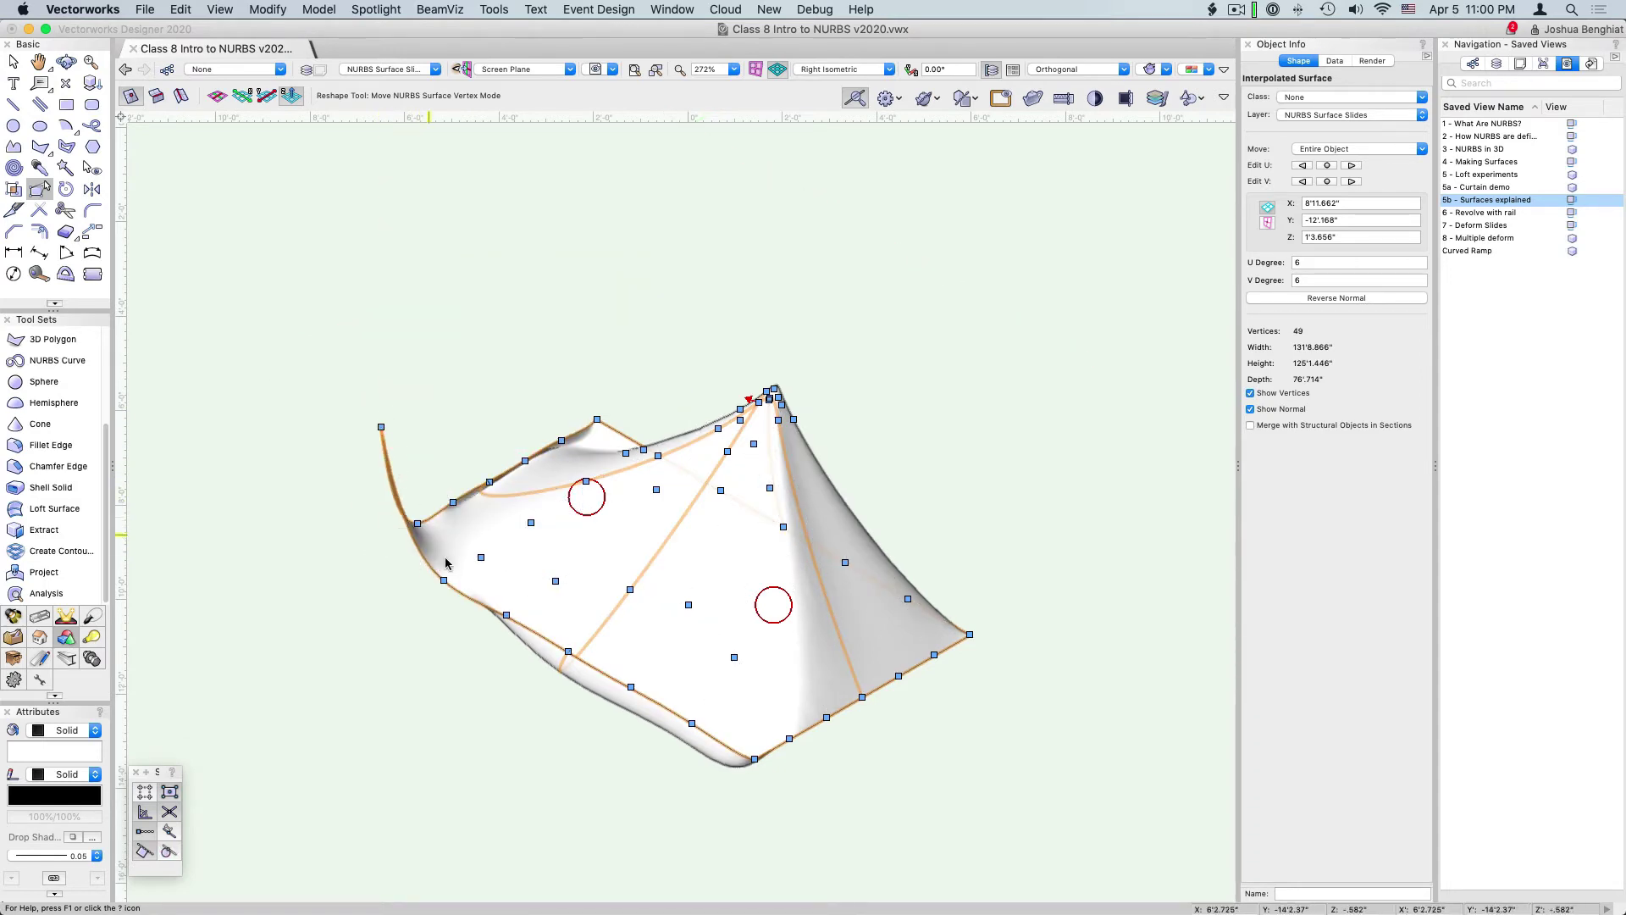
left_click_drag(444, 582, 419, 434)
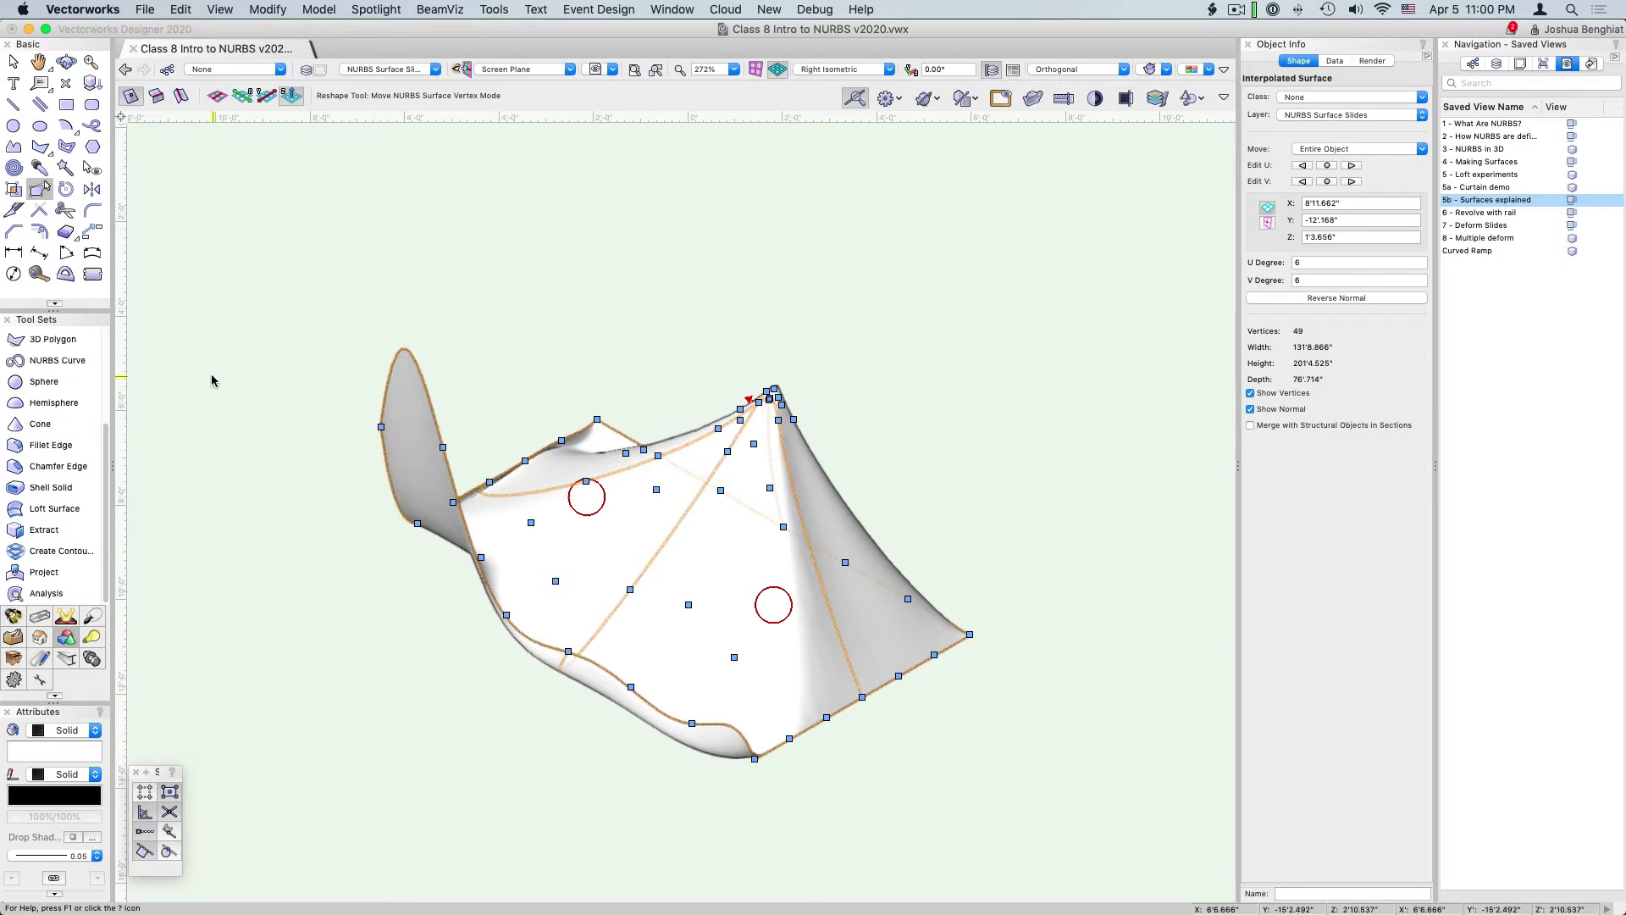
With the Split tool in Line Split Mode, draw a cutting line about 5'7" long at -120° across the surface's rightmost corner.
left_click(14, 212)
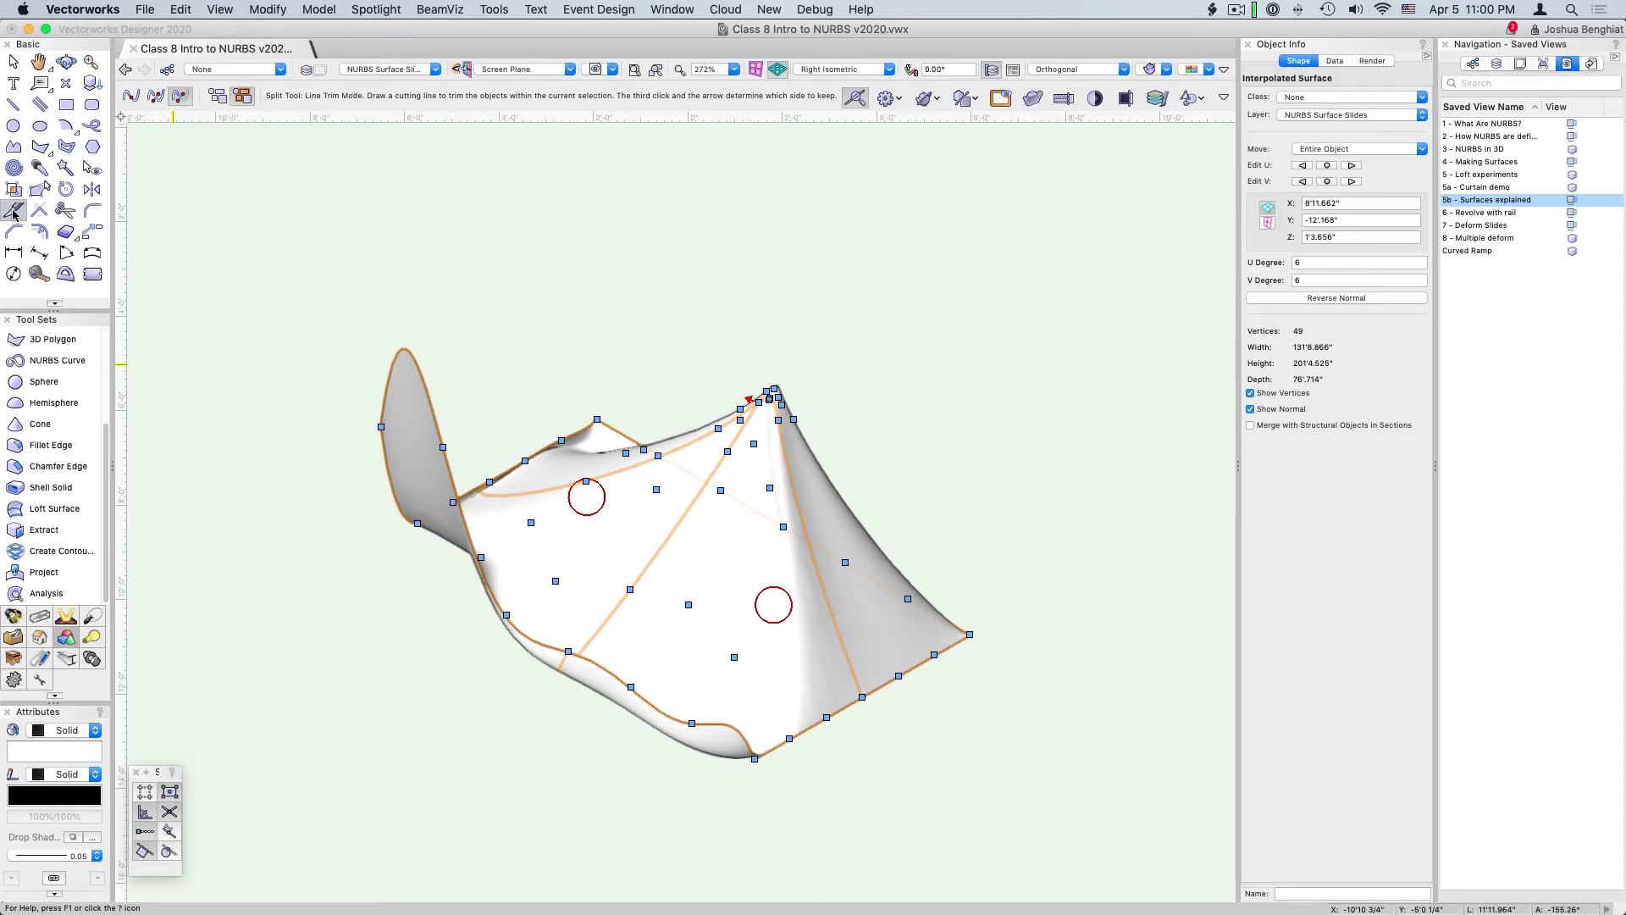
left_click(155, 95)
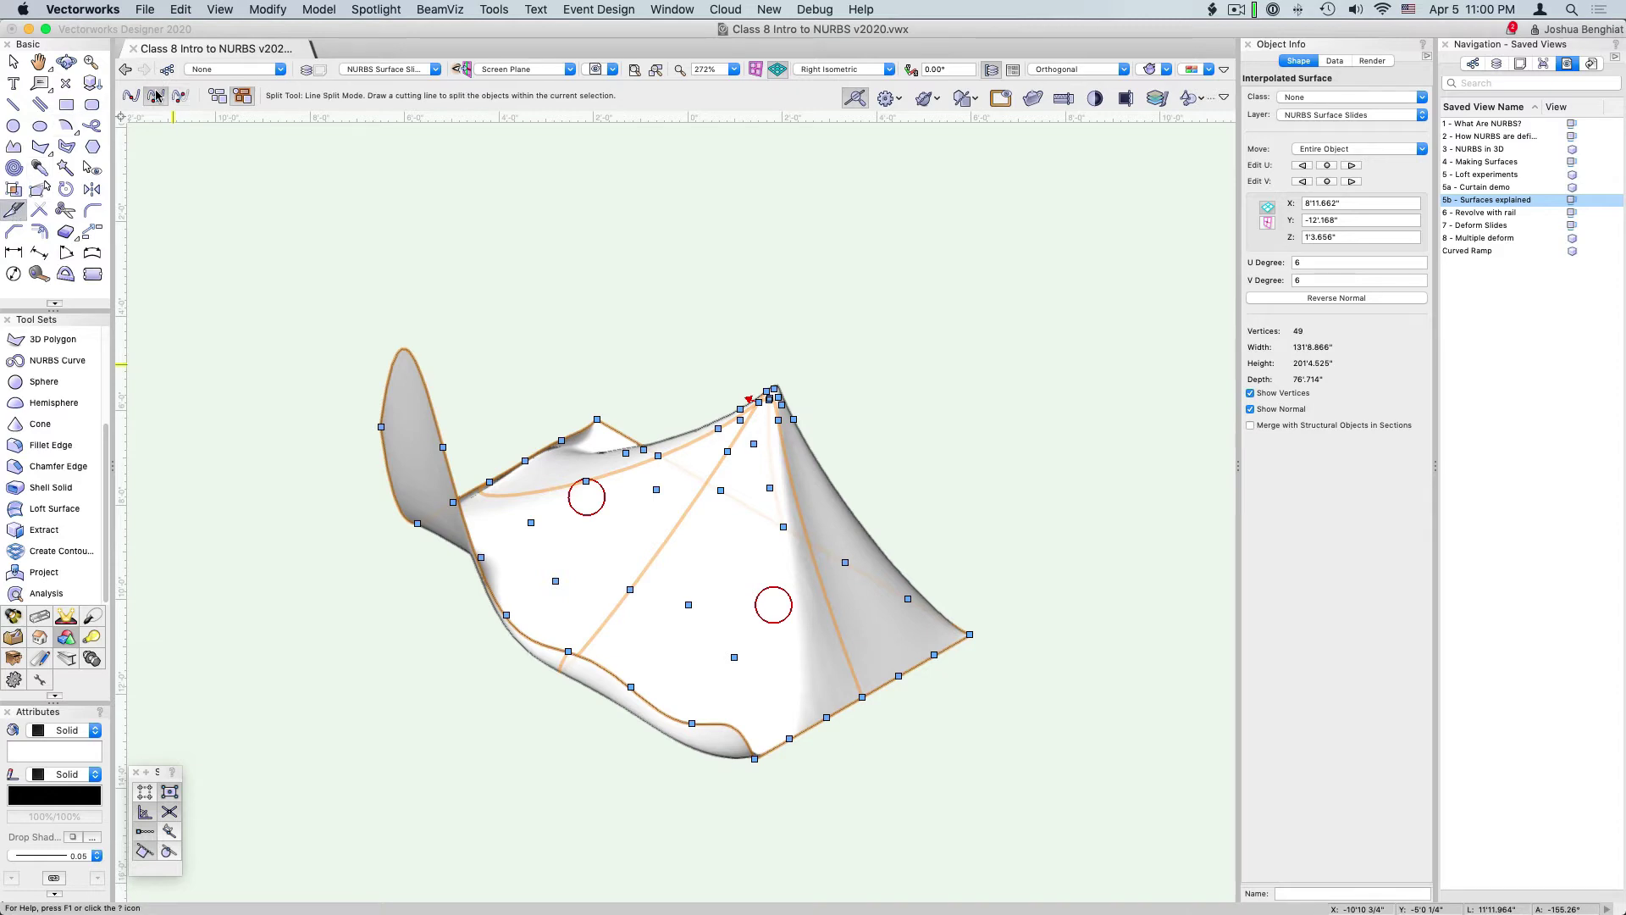
left_click(981, 532)
left_click(850, 757)
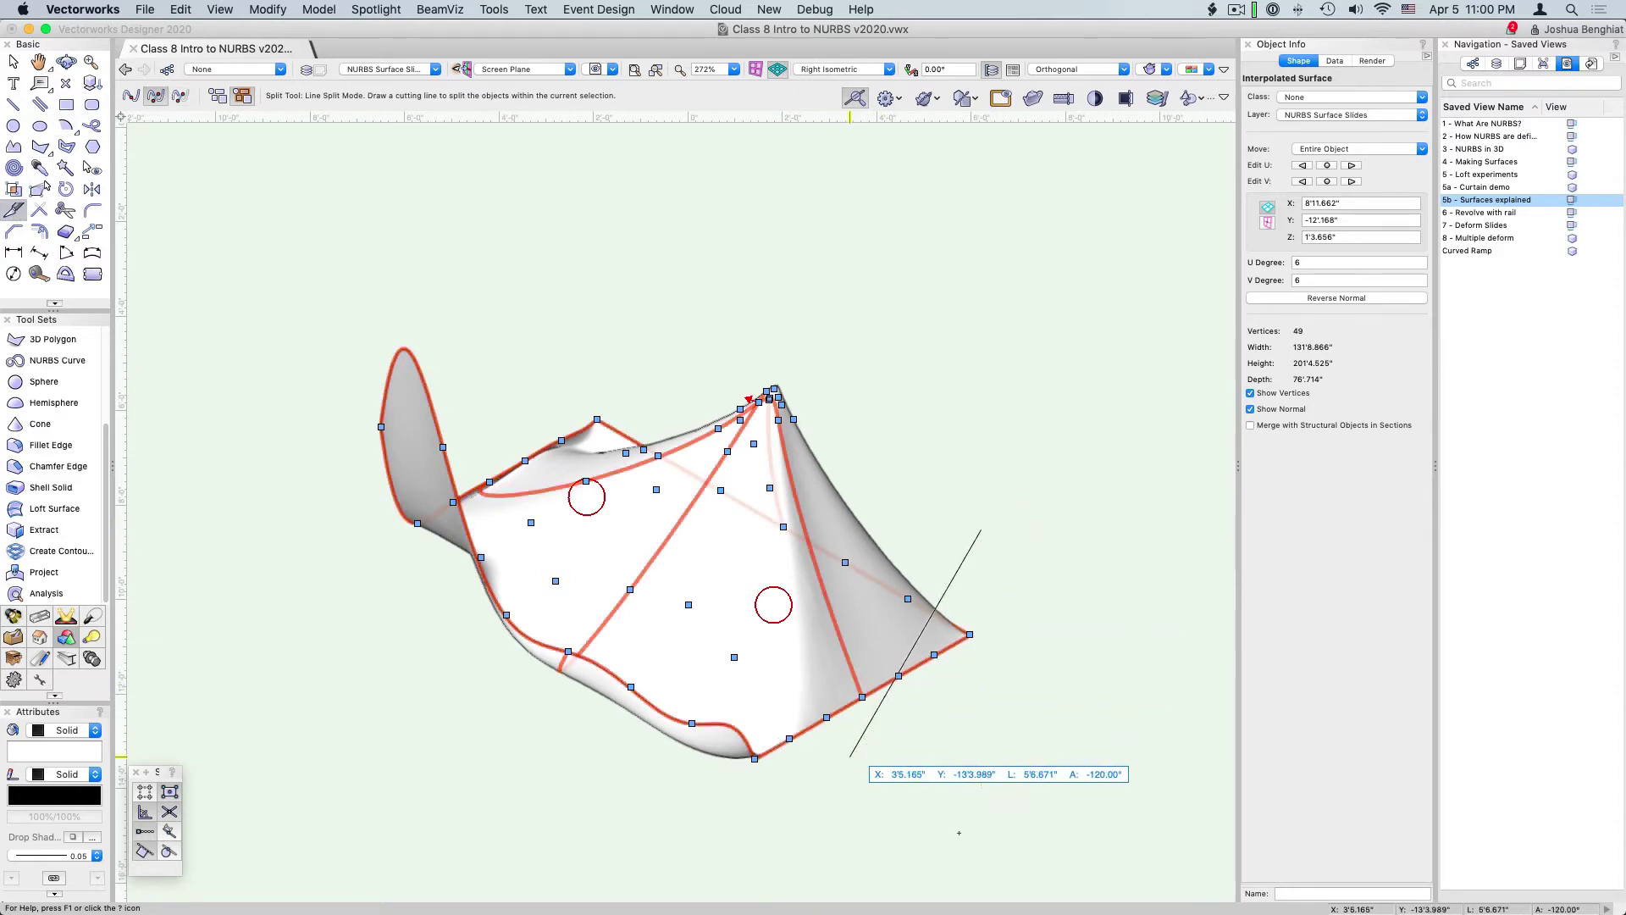
Select the small corner piece cut off the interpolated surface and delete it.
left_click(14, 62)
left_click(999, 654)
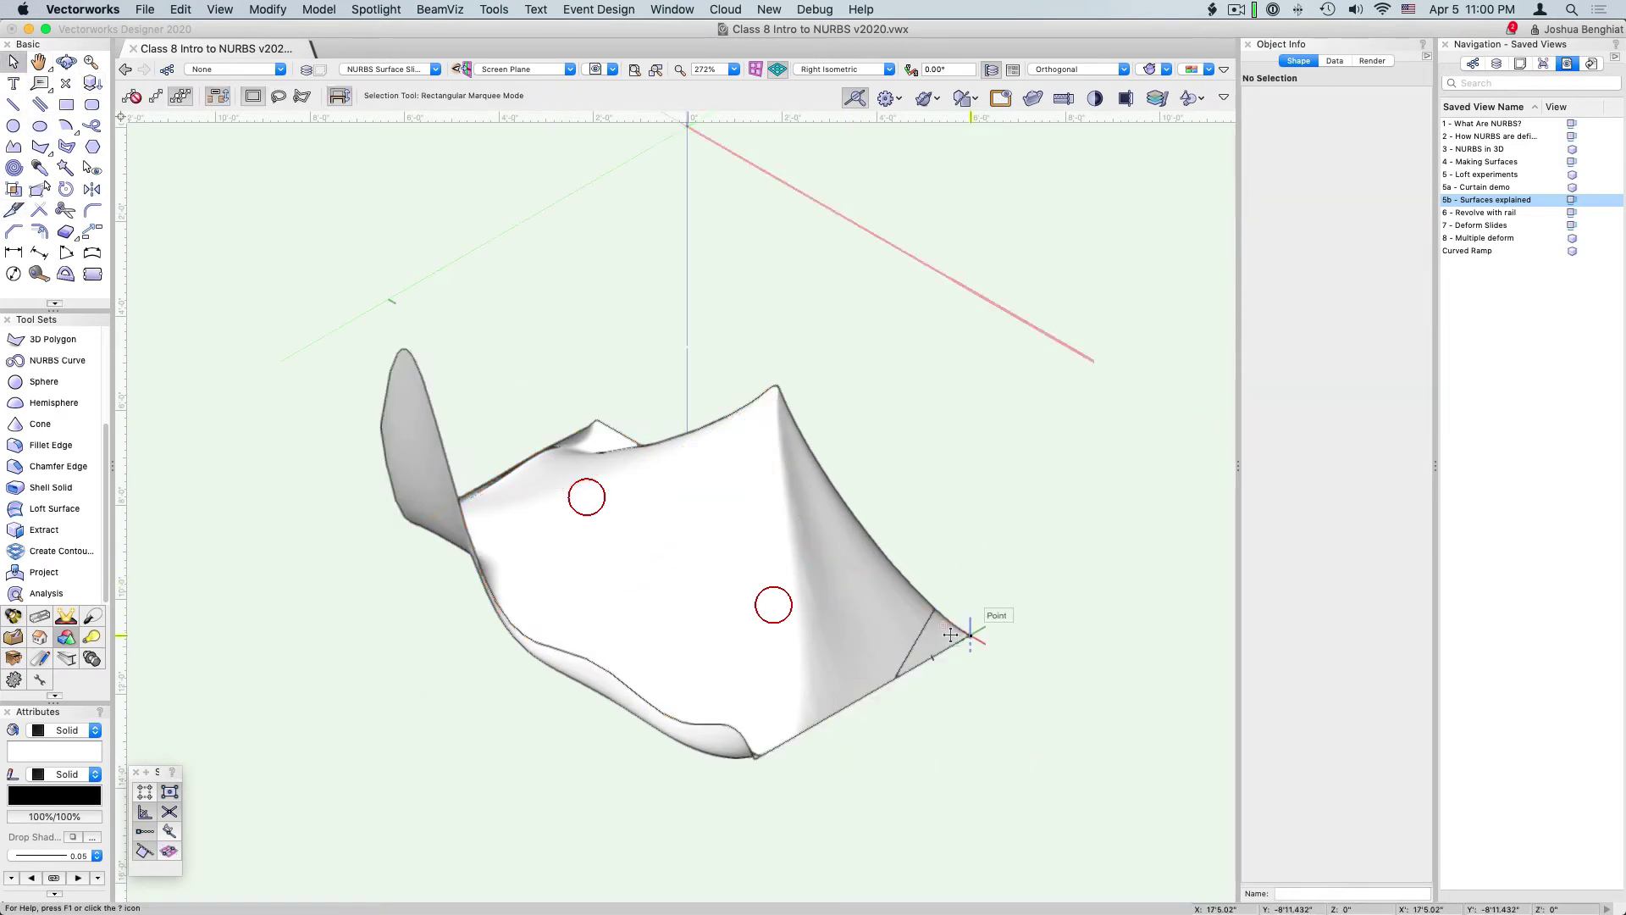
left_click(1174, 642)
left_click(1174, 642)
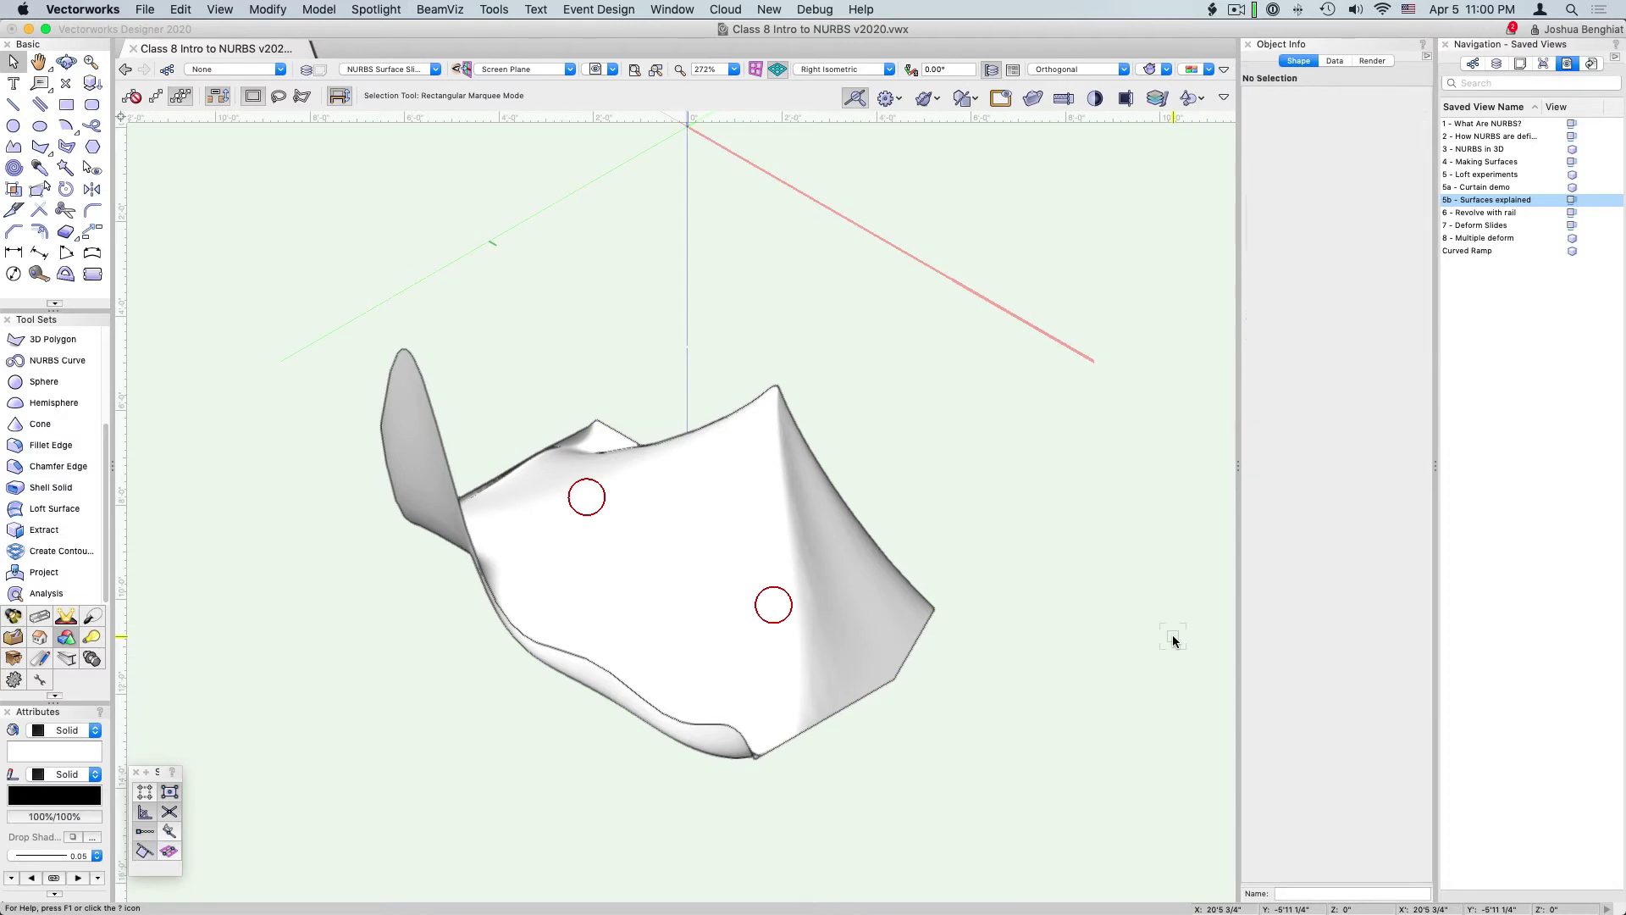
Select the remaining trimmed NURBS surface and untrim it.
left_click(862, 600)
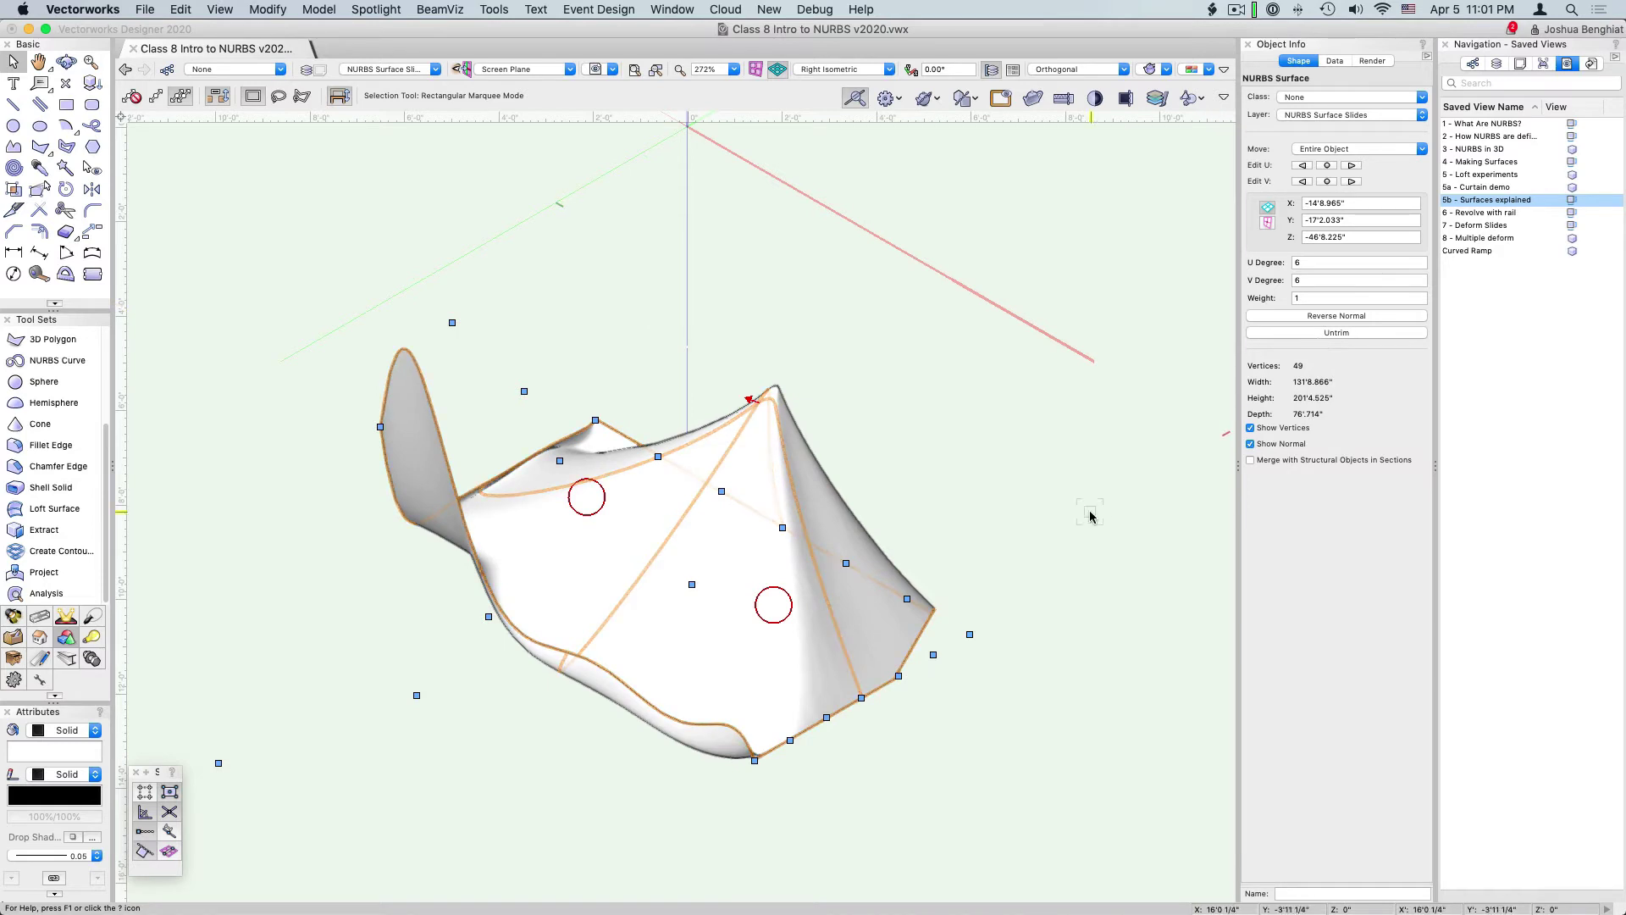
left_click(1347, 336)
left_click(1347, 336)
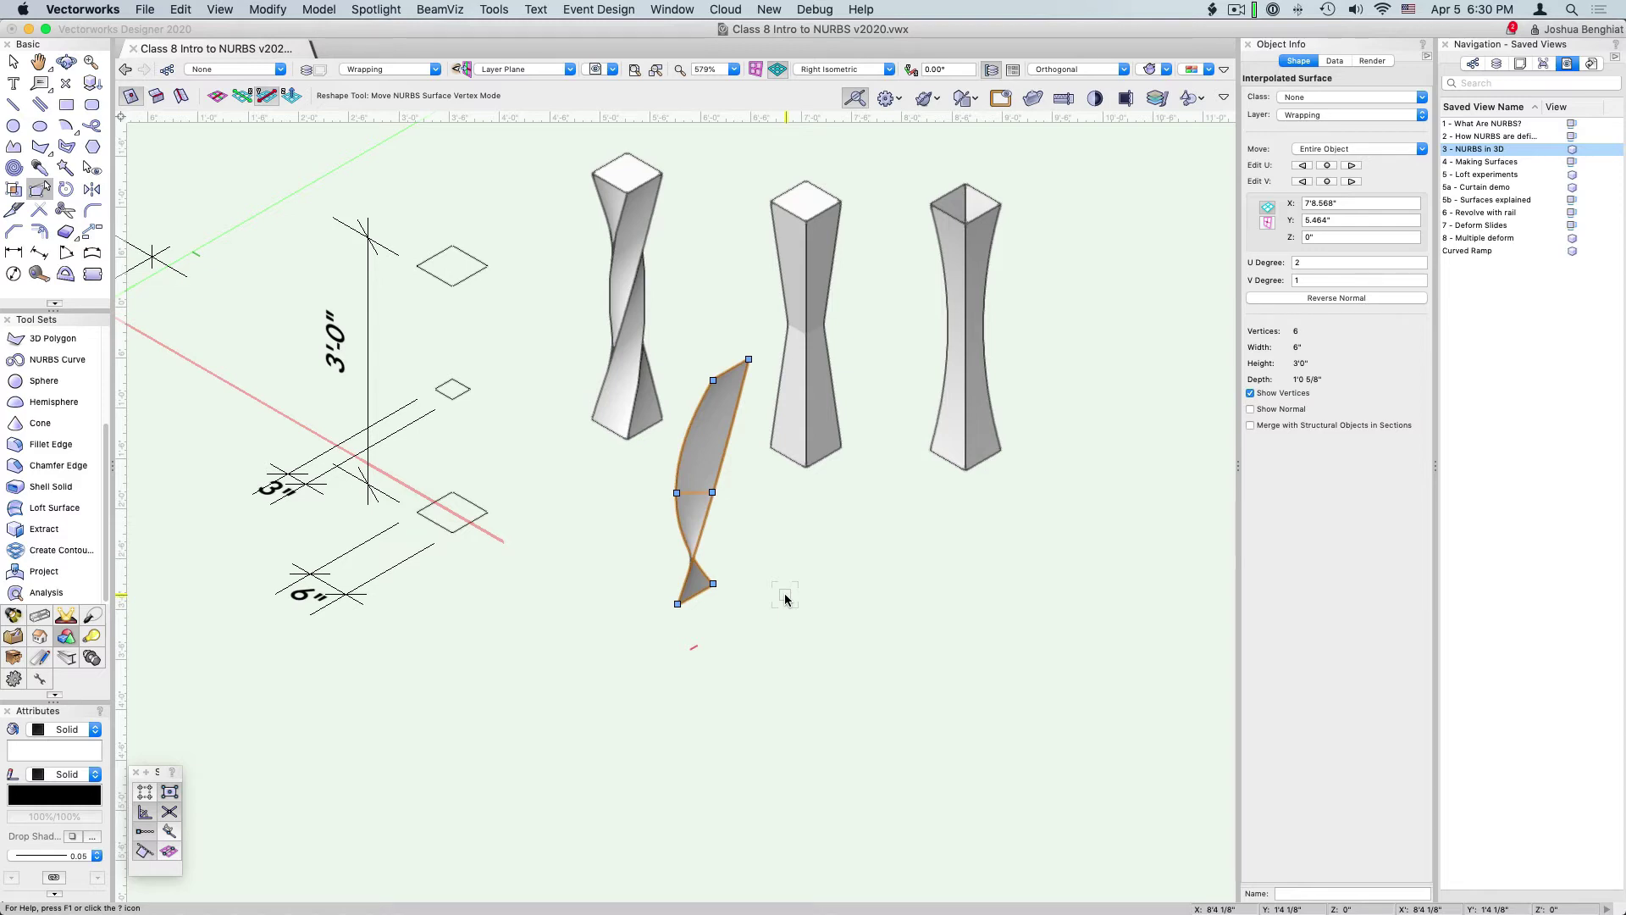
Shell the twisted interpolated surface with the Shell Solid tool, using a thickness of .5 inch.
left_click(72, 488)
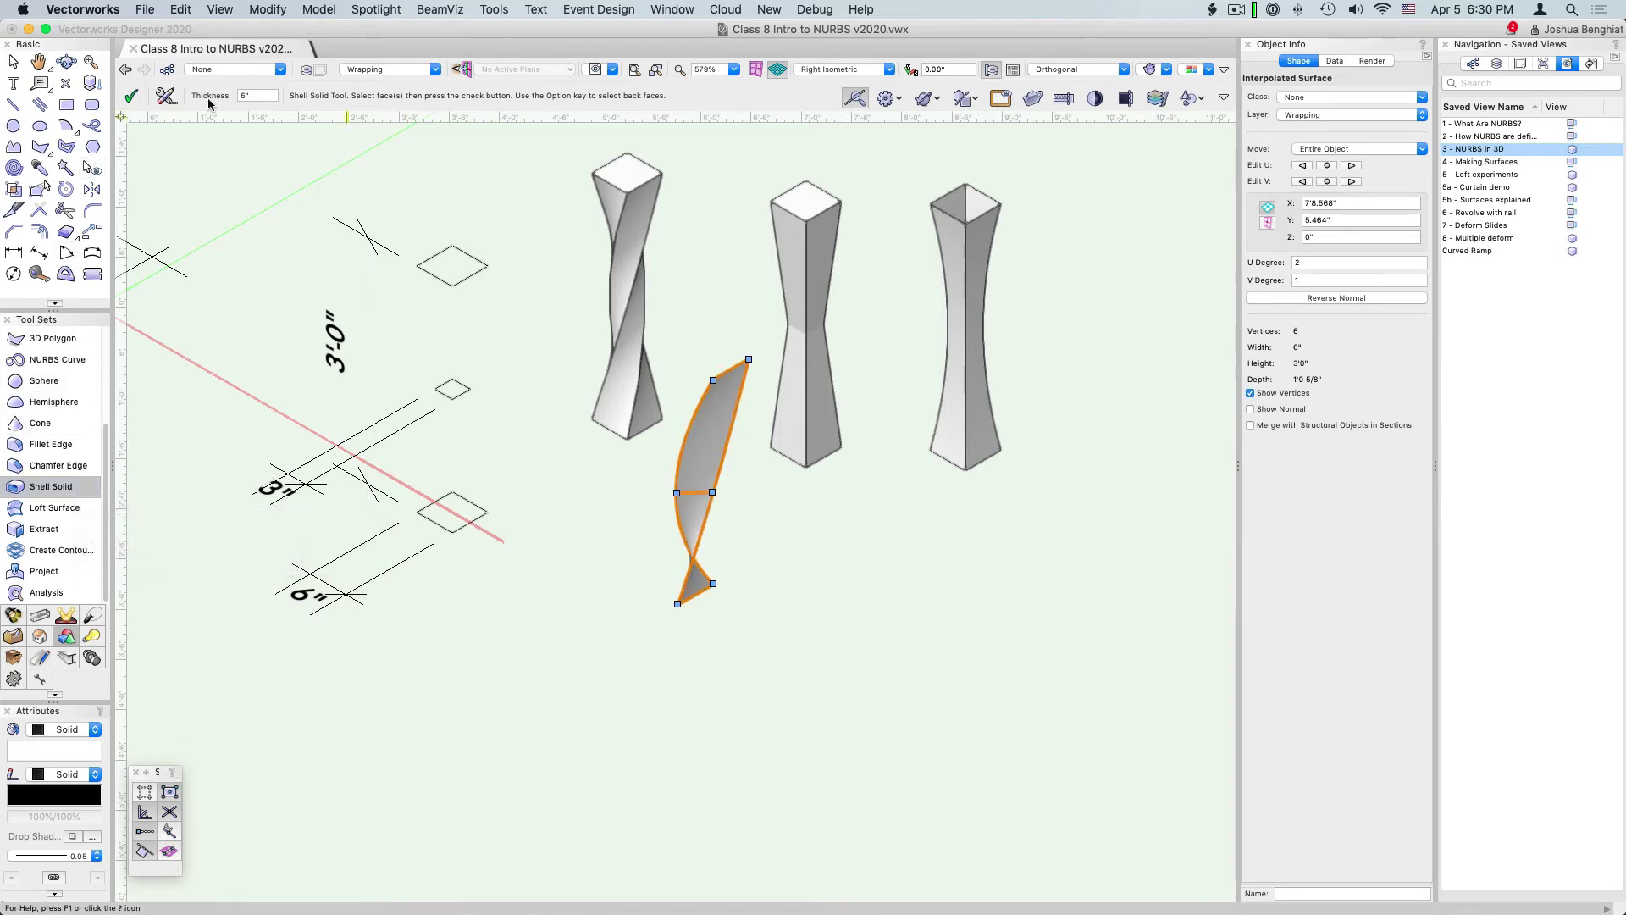
left_click(266, 96)
key("BackSpace")
key("Return")
left_click(716, 454)
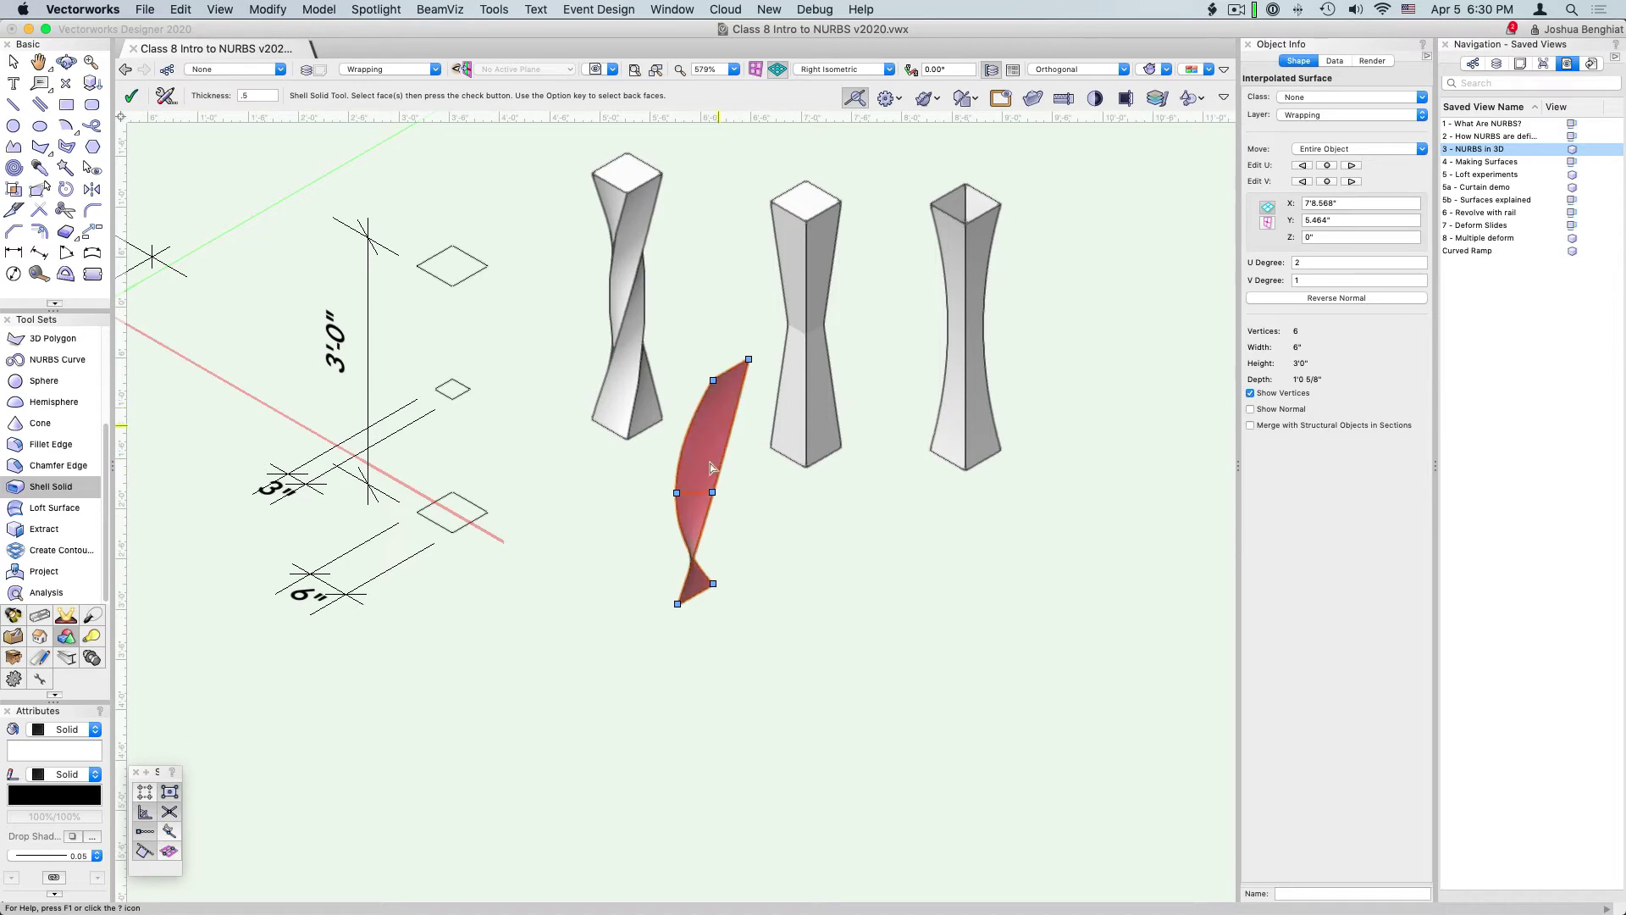
left_click(709, 456)
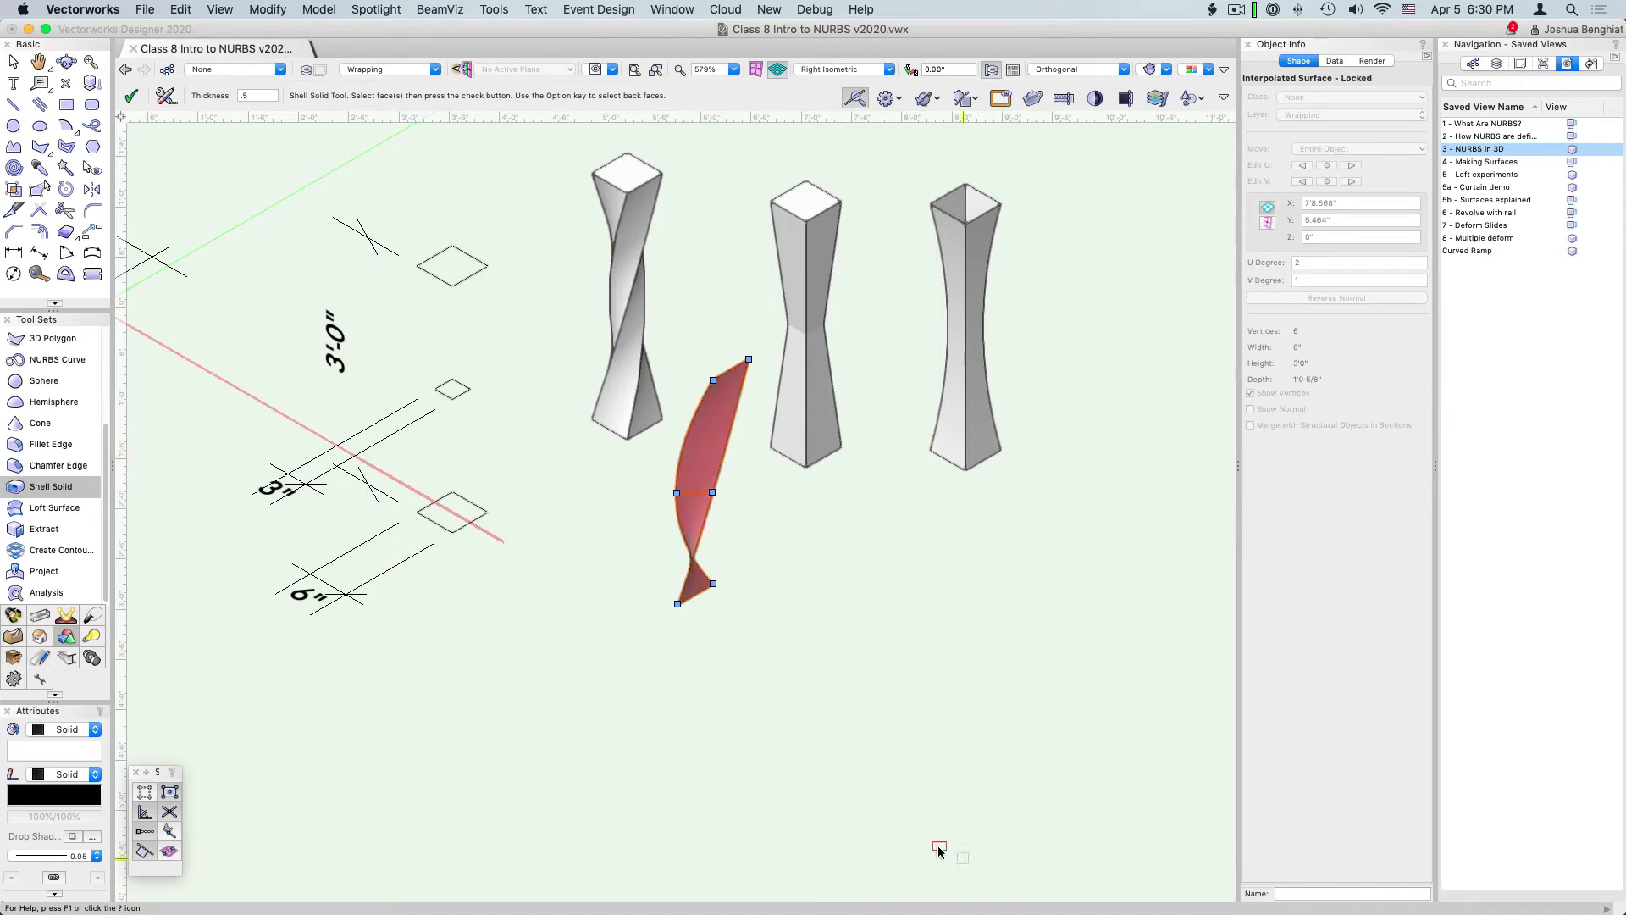
left_click(133, 99)
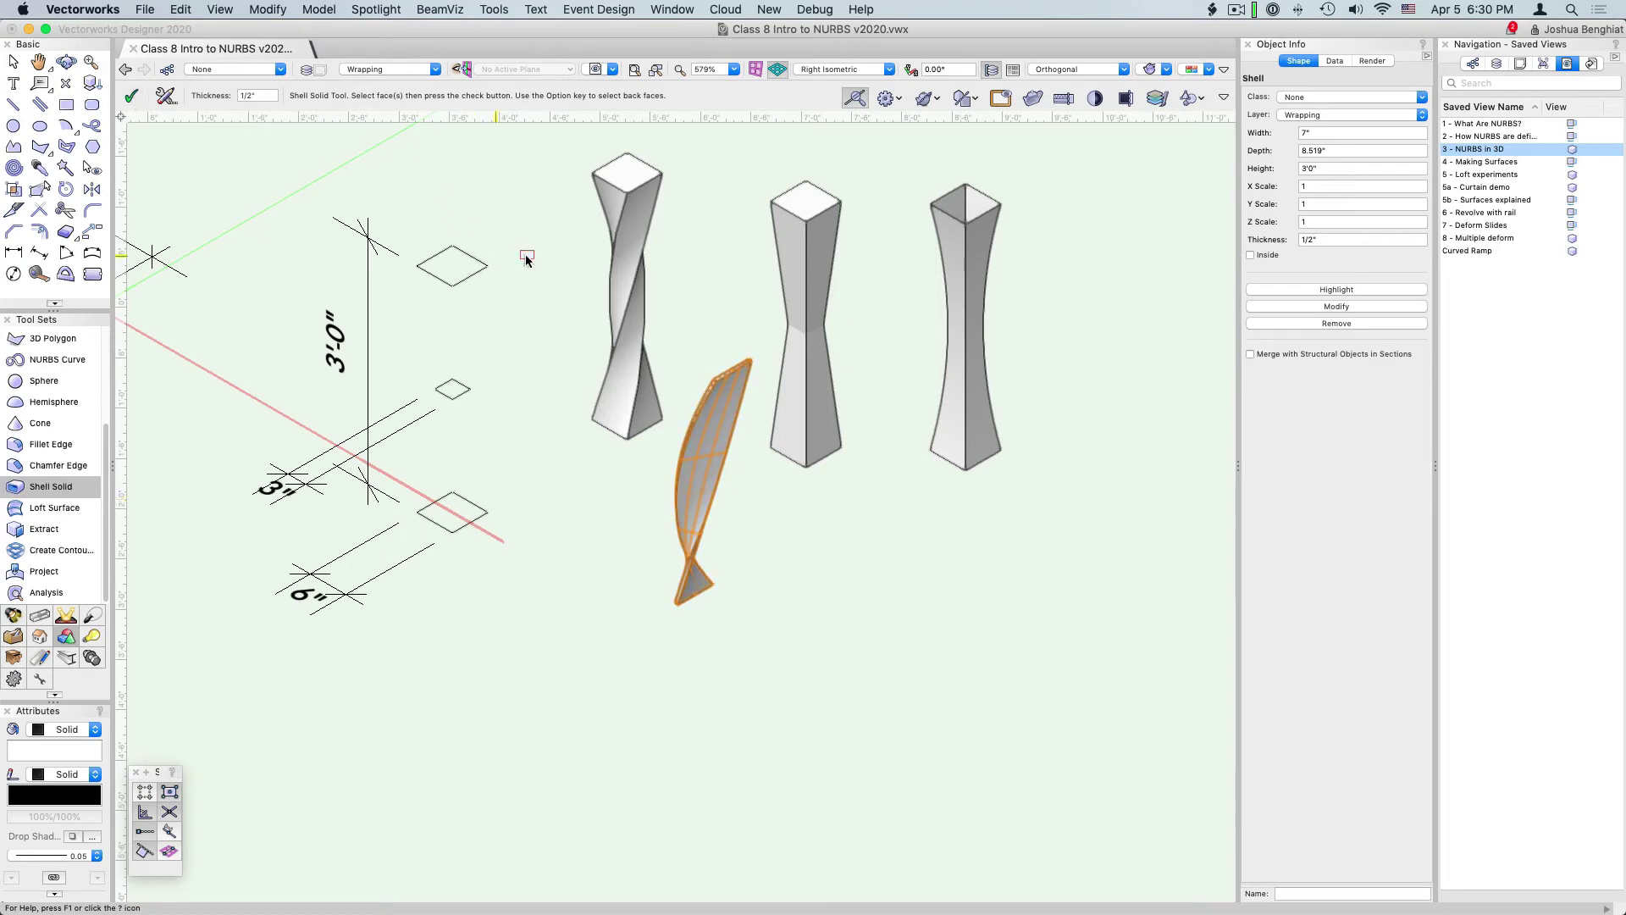
Set the twisted shell's thickness to 1".
scroll(728, 362, "up", 8)
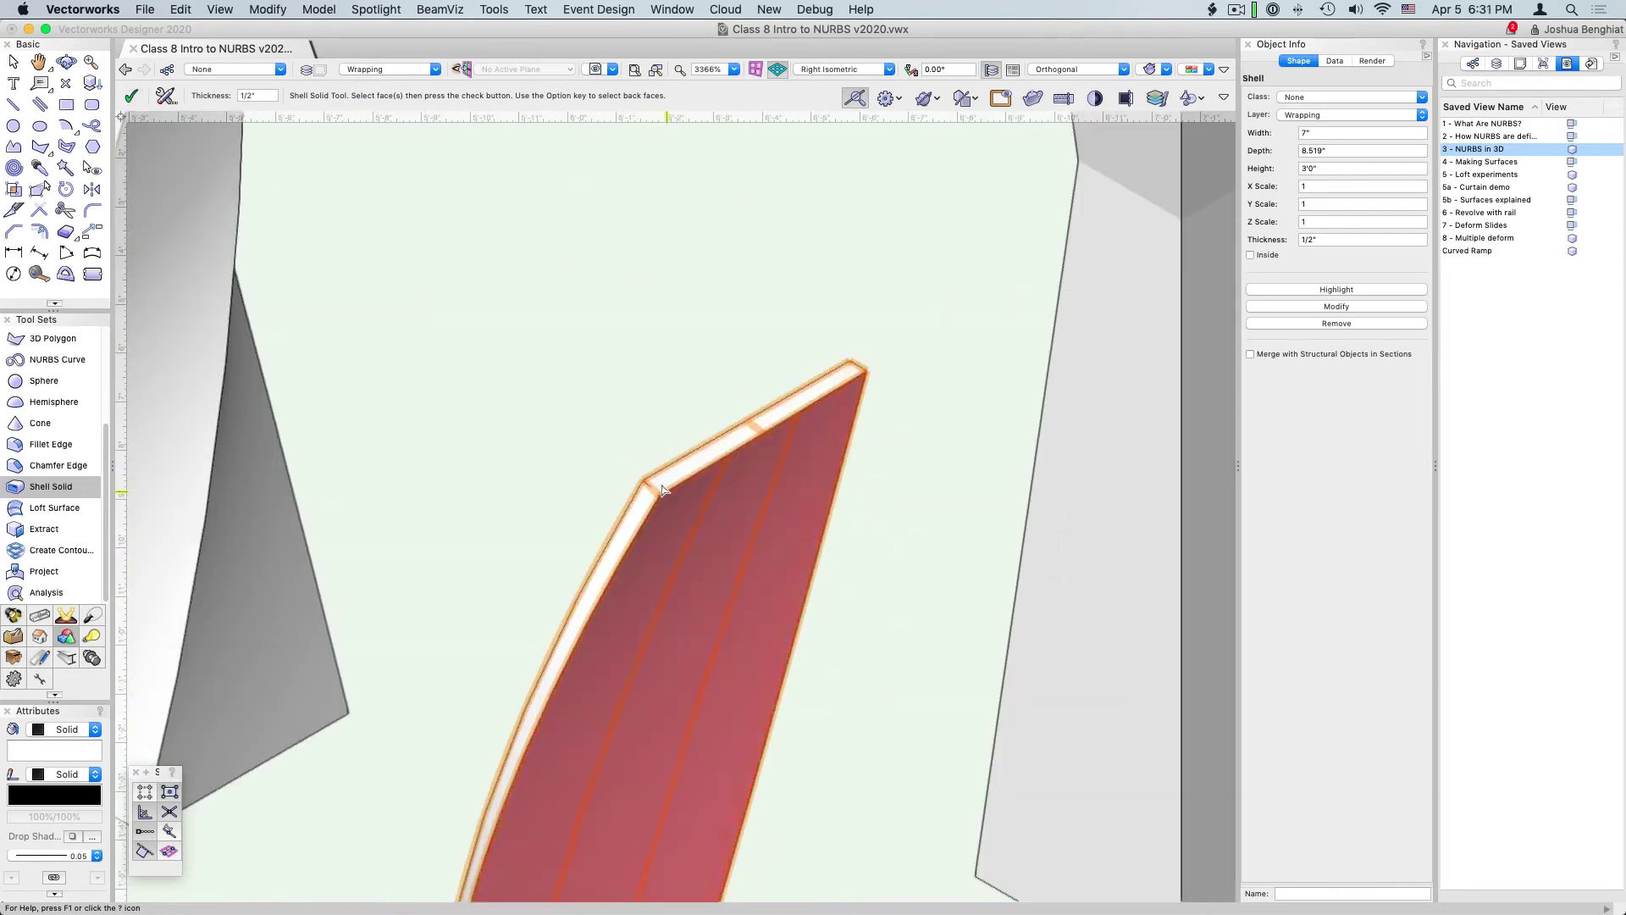
scroll(734, 483, "down", 3)
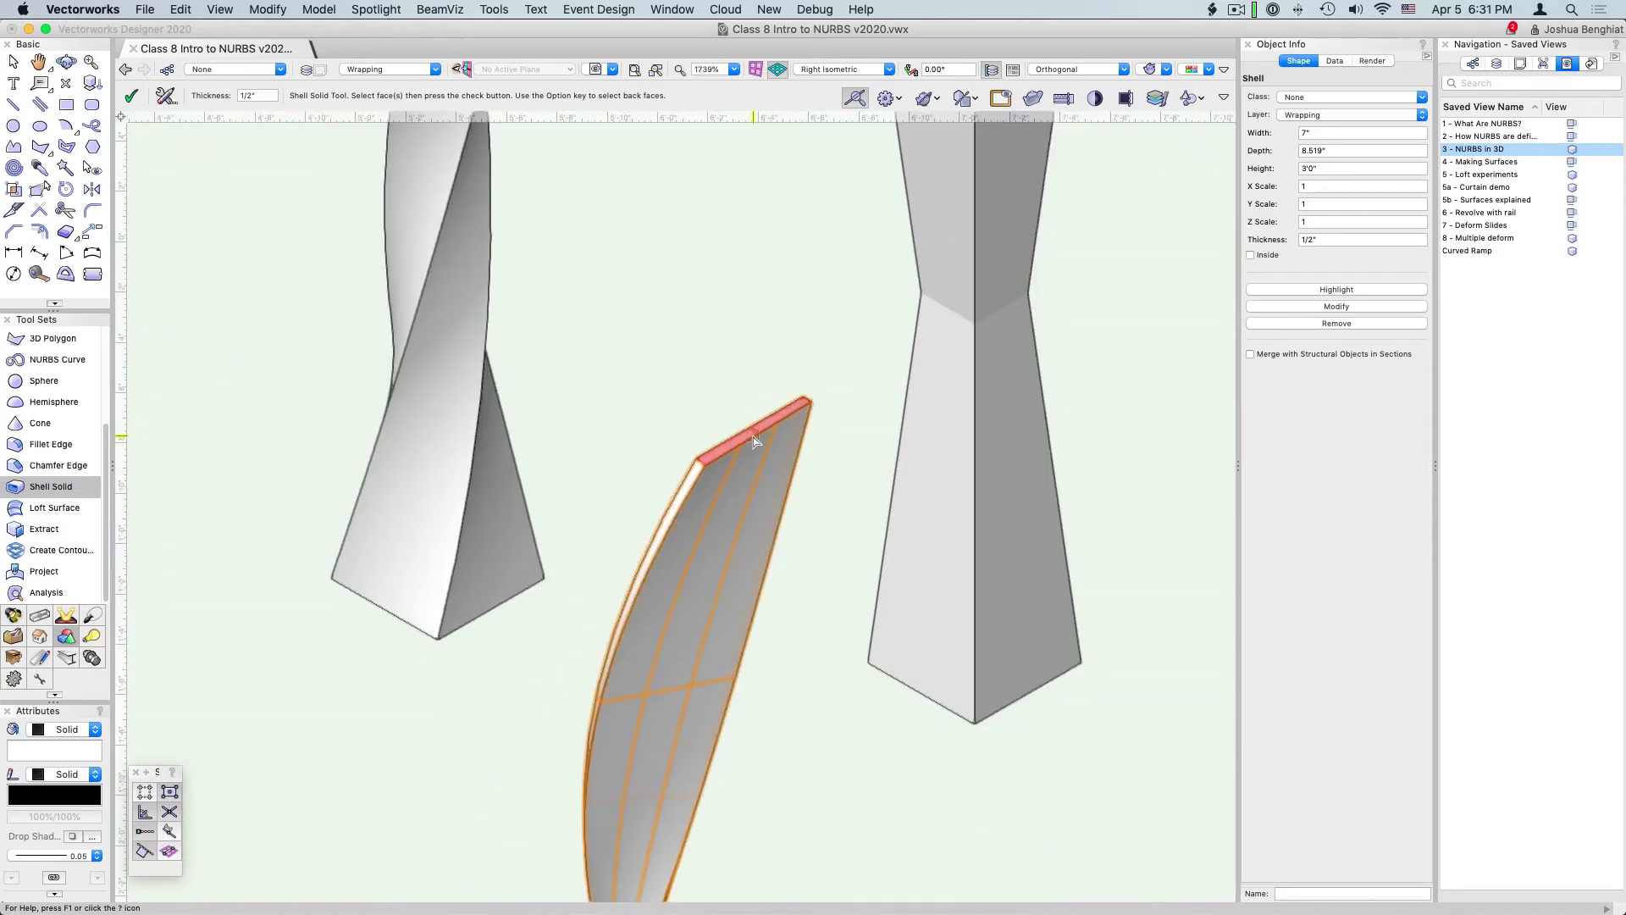
scroll(755, 442, "down", 1)
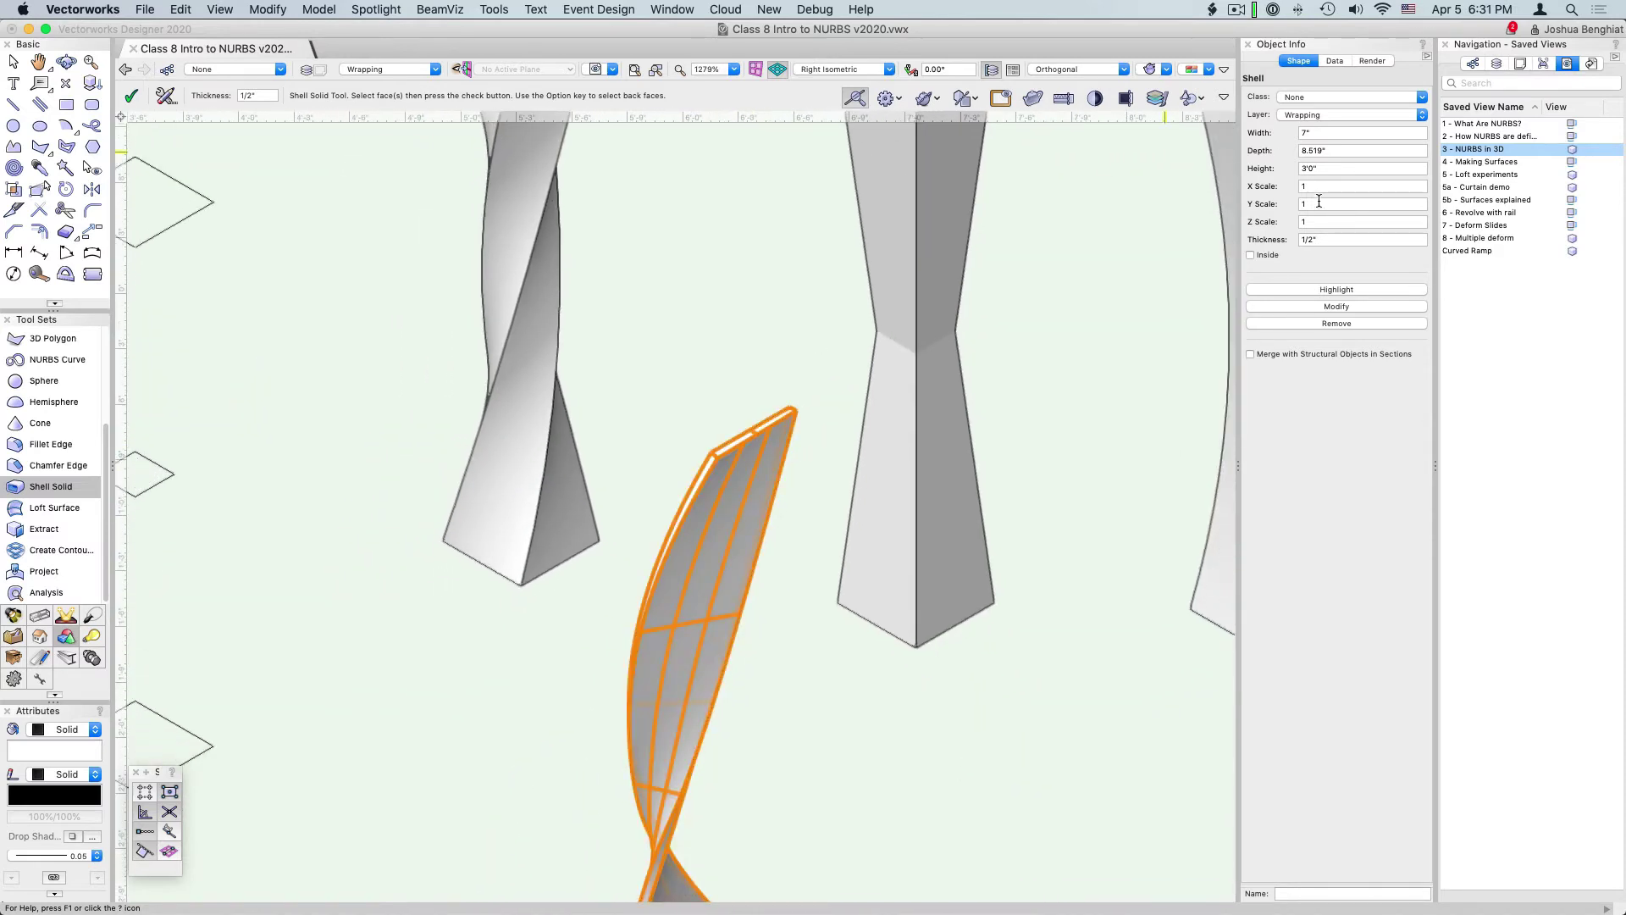
left_click(1343, 239)
type("1")
key("Return")
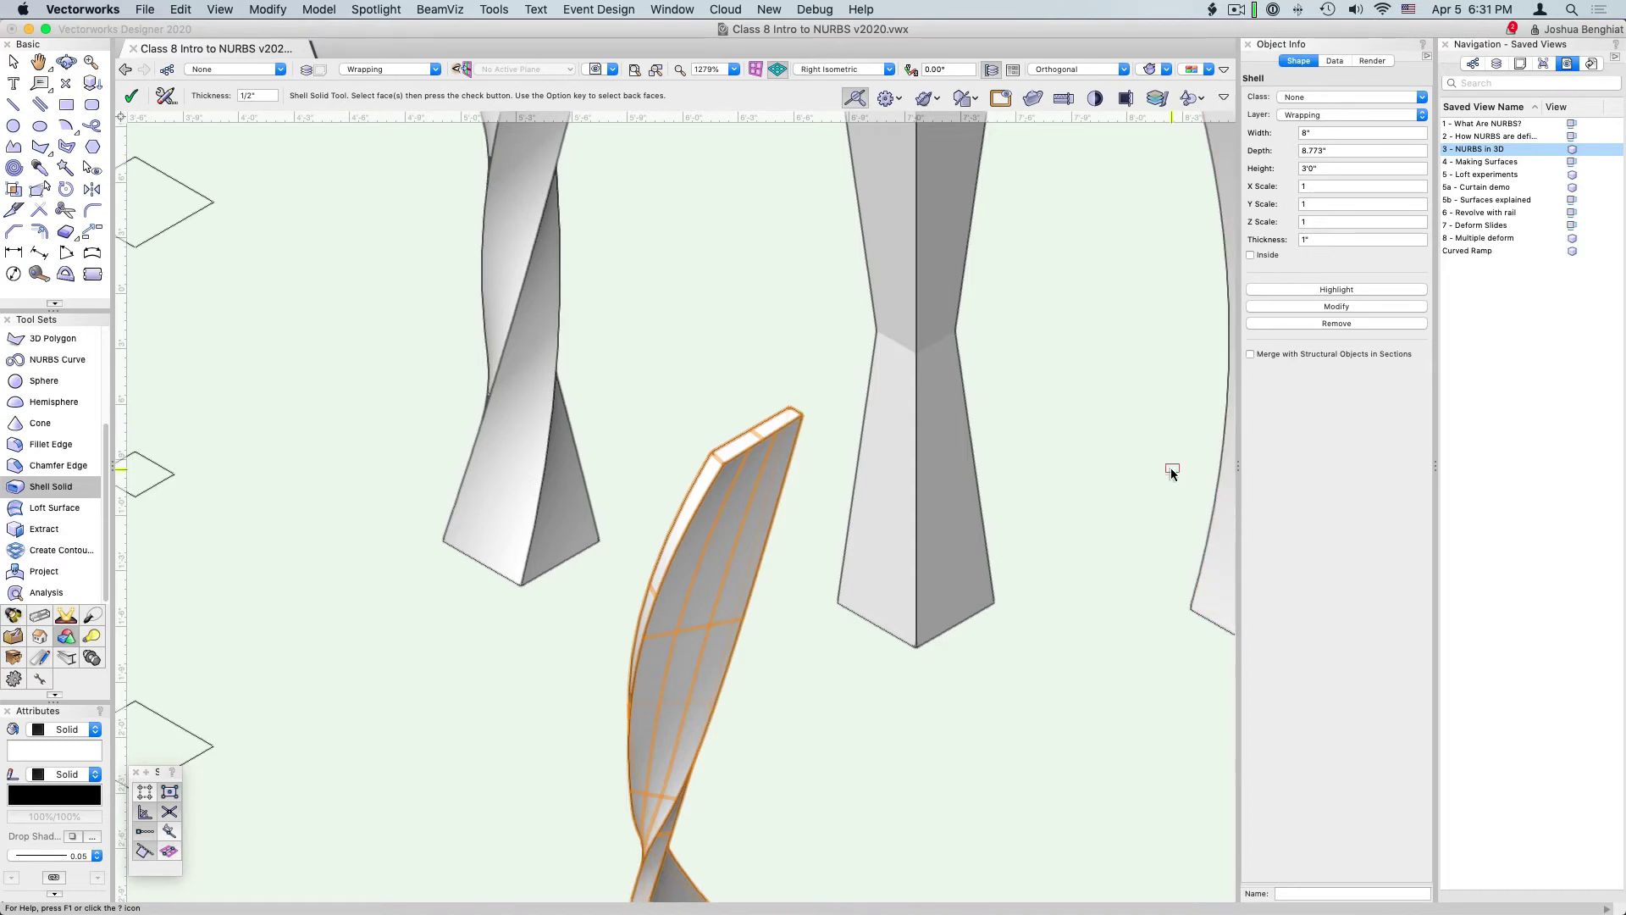
Try to set the twisted shell's thickness to 10".
scroll(1097, 238, "down", 2)
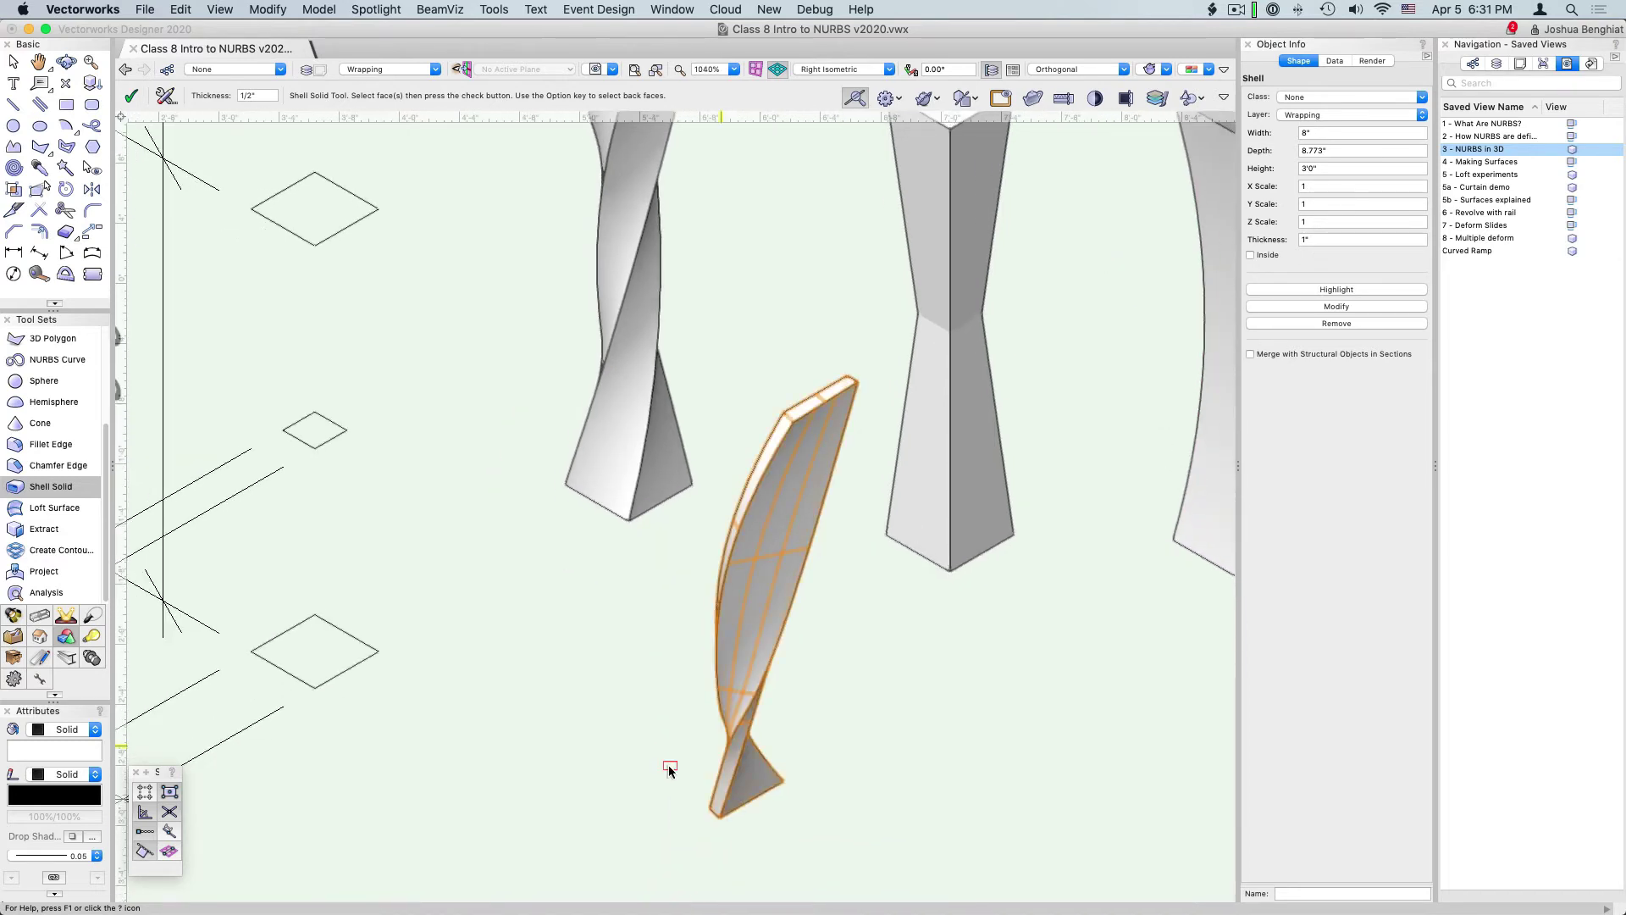
left_click(1341, 237)
type("10")
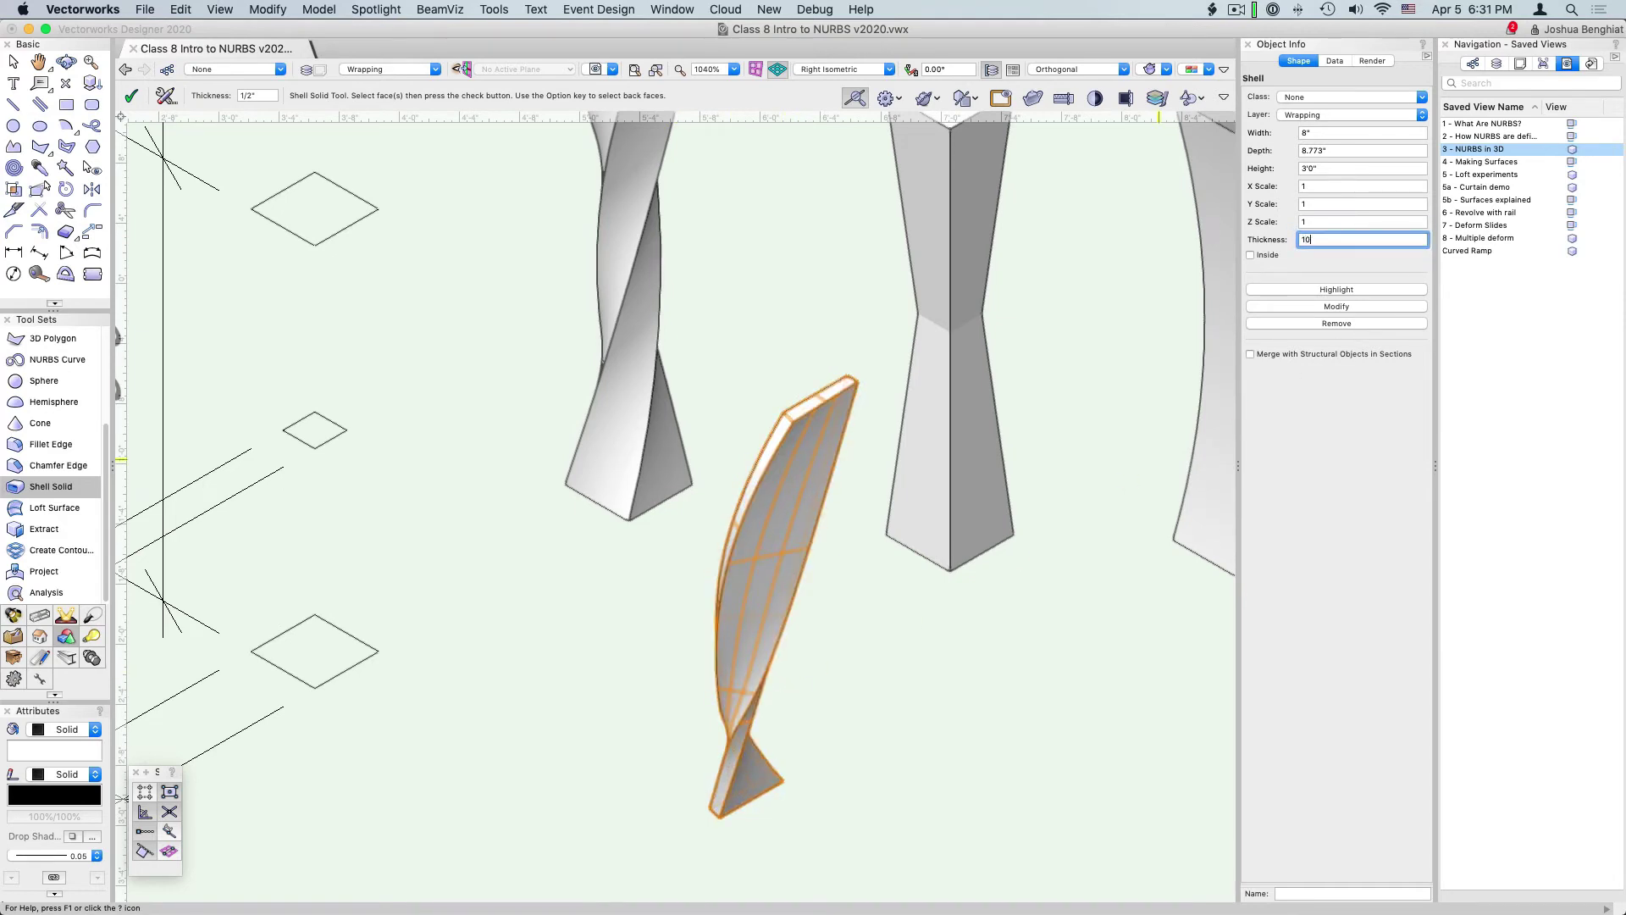
key("Return")
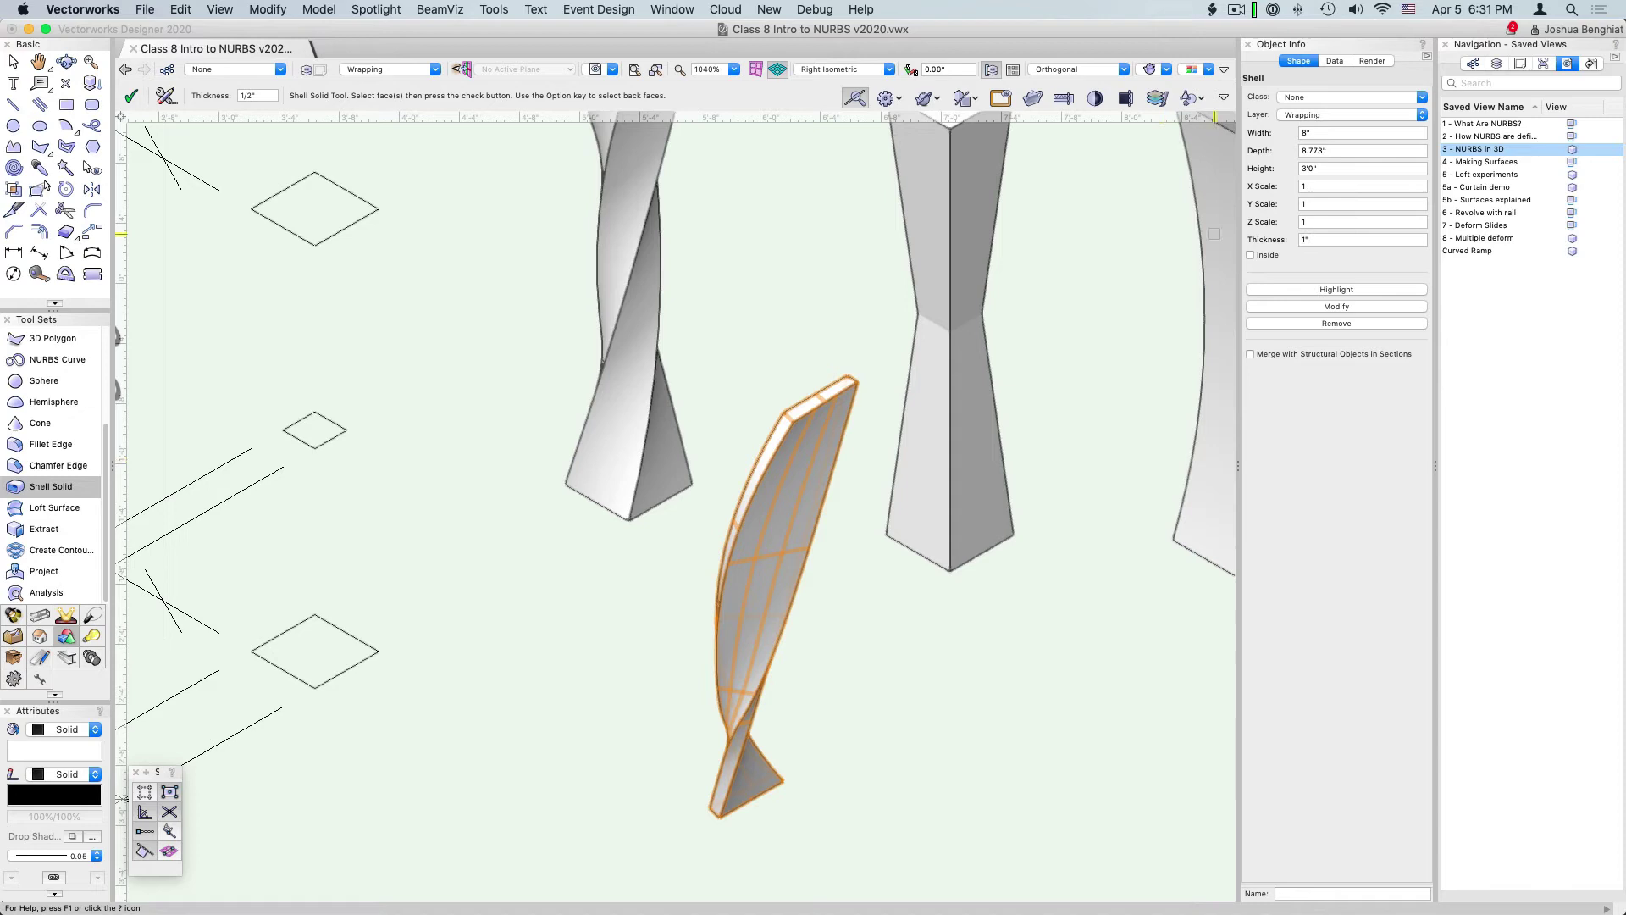
Set the twisted shell's thickness to 3".
left_click(1315, 239)
type("3")
key("Return")
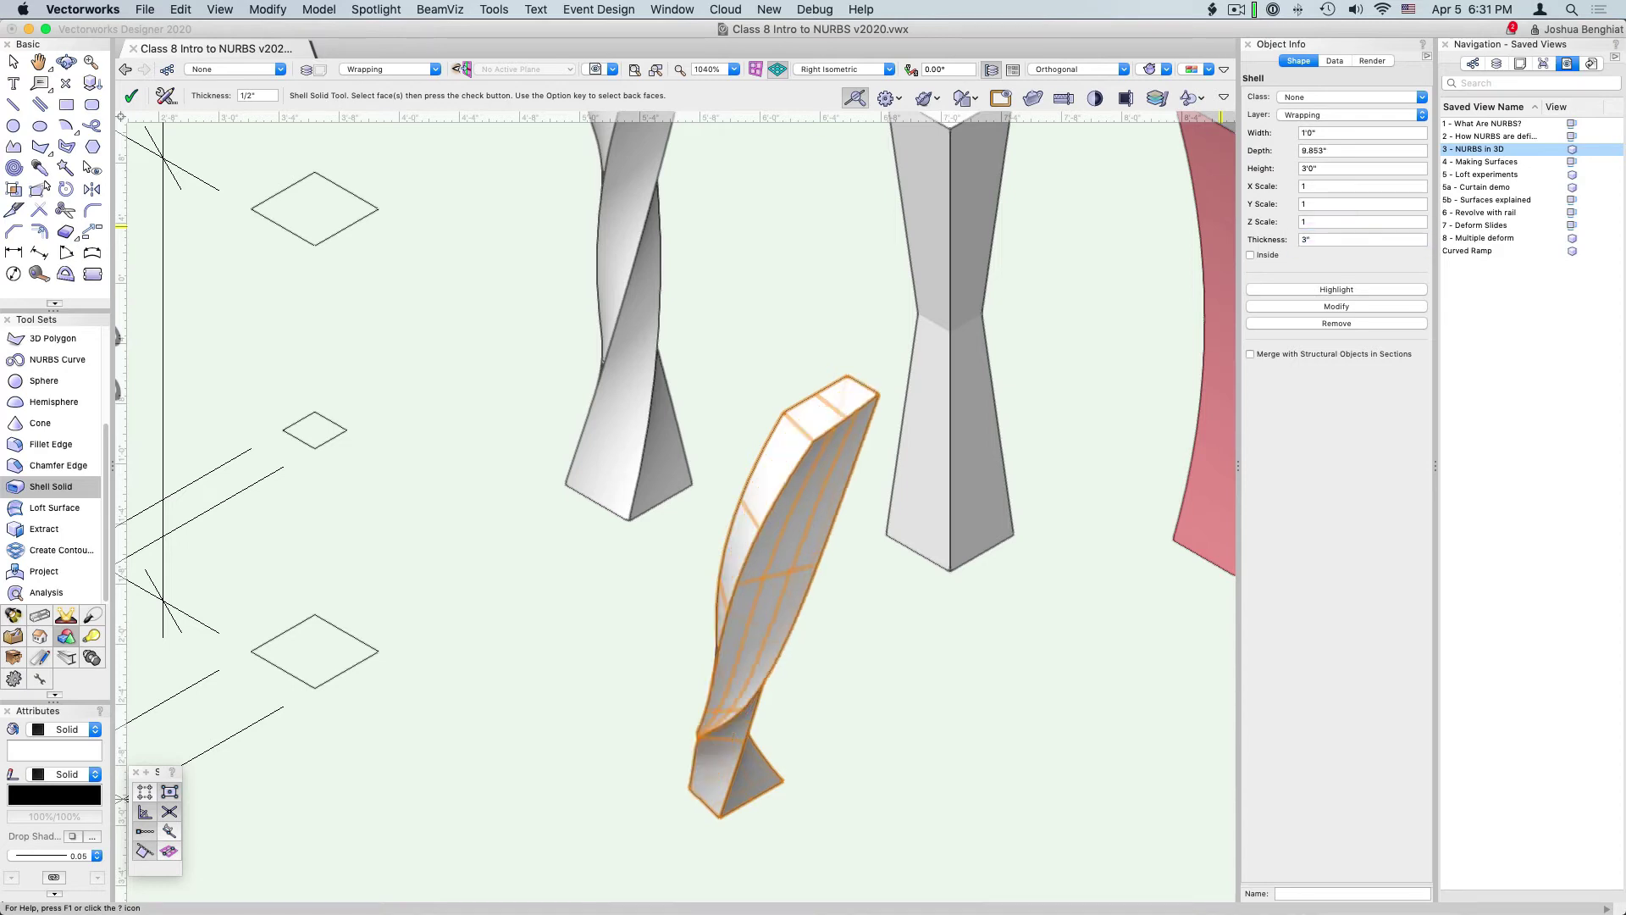
Set the twisted shell's thickness back to 1/2".
left_click(1324, 240)
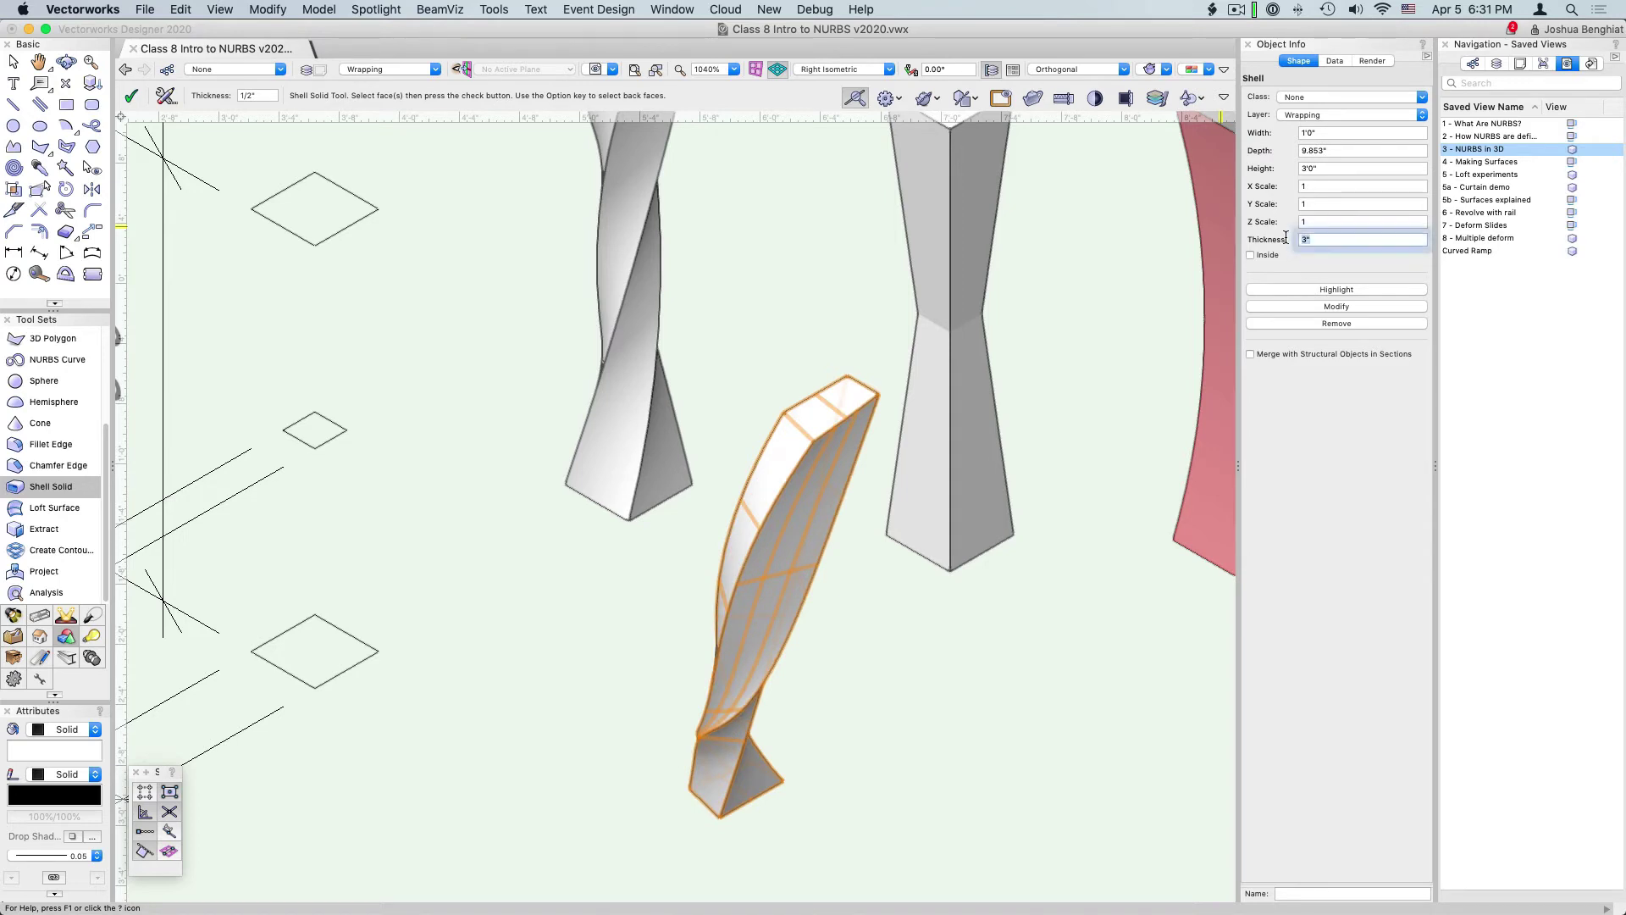
key("BackSpace")
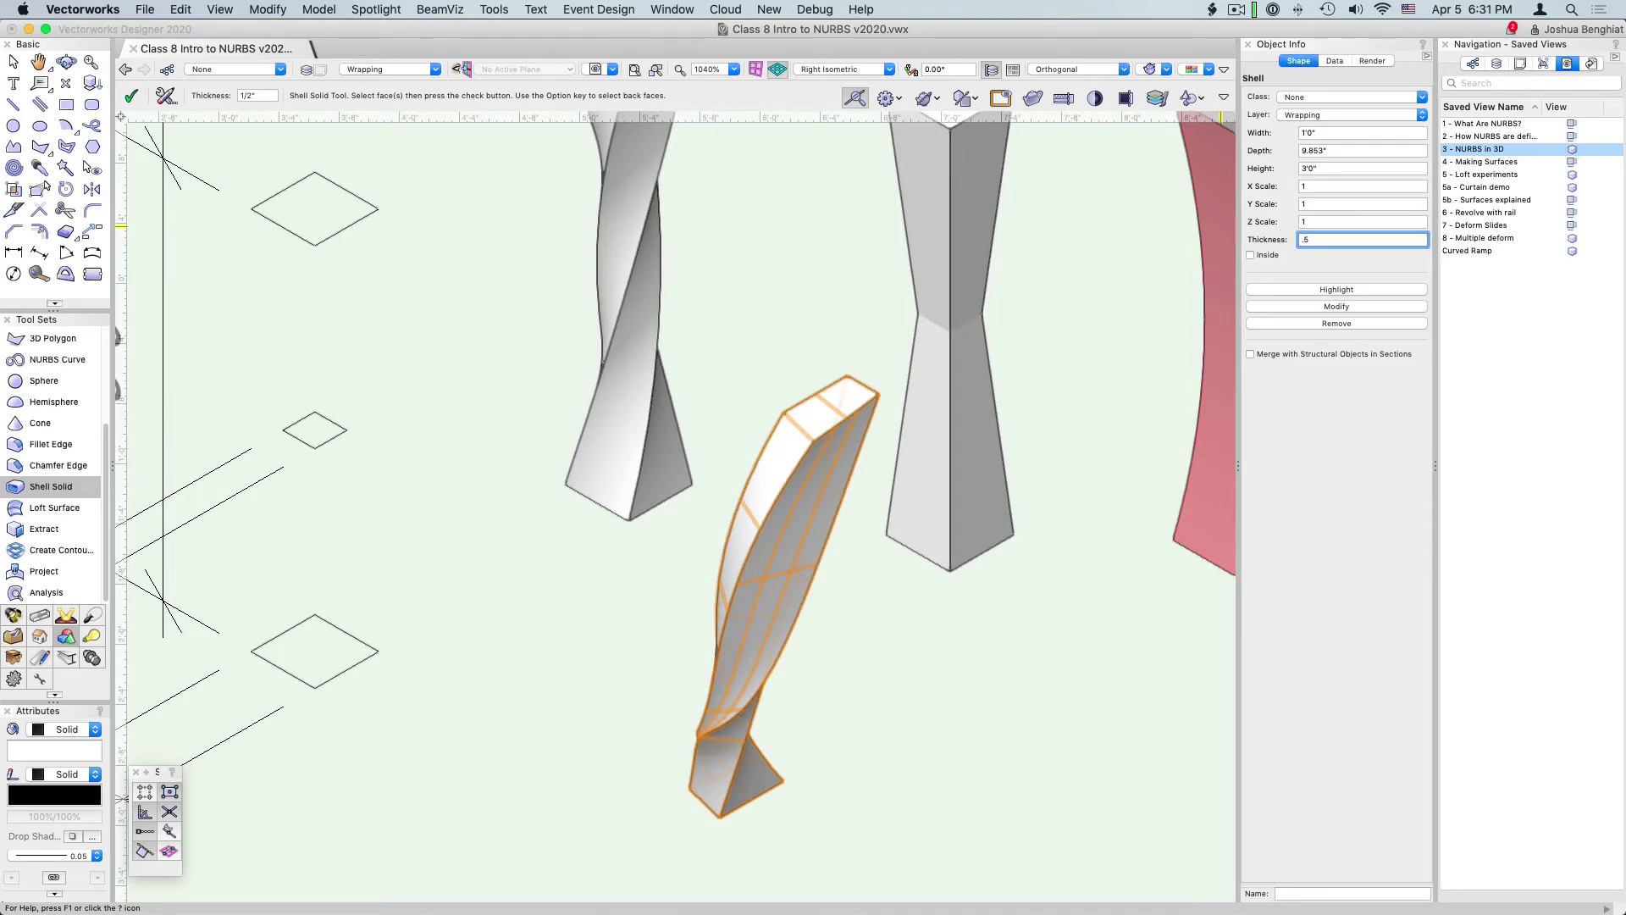
type(".5")
key("Return")
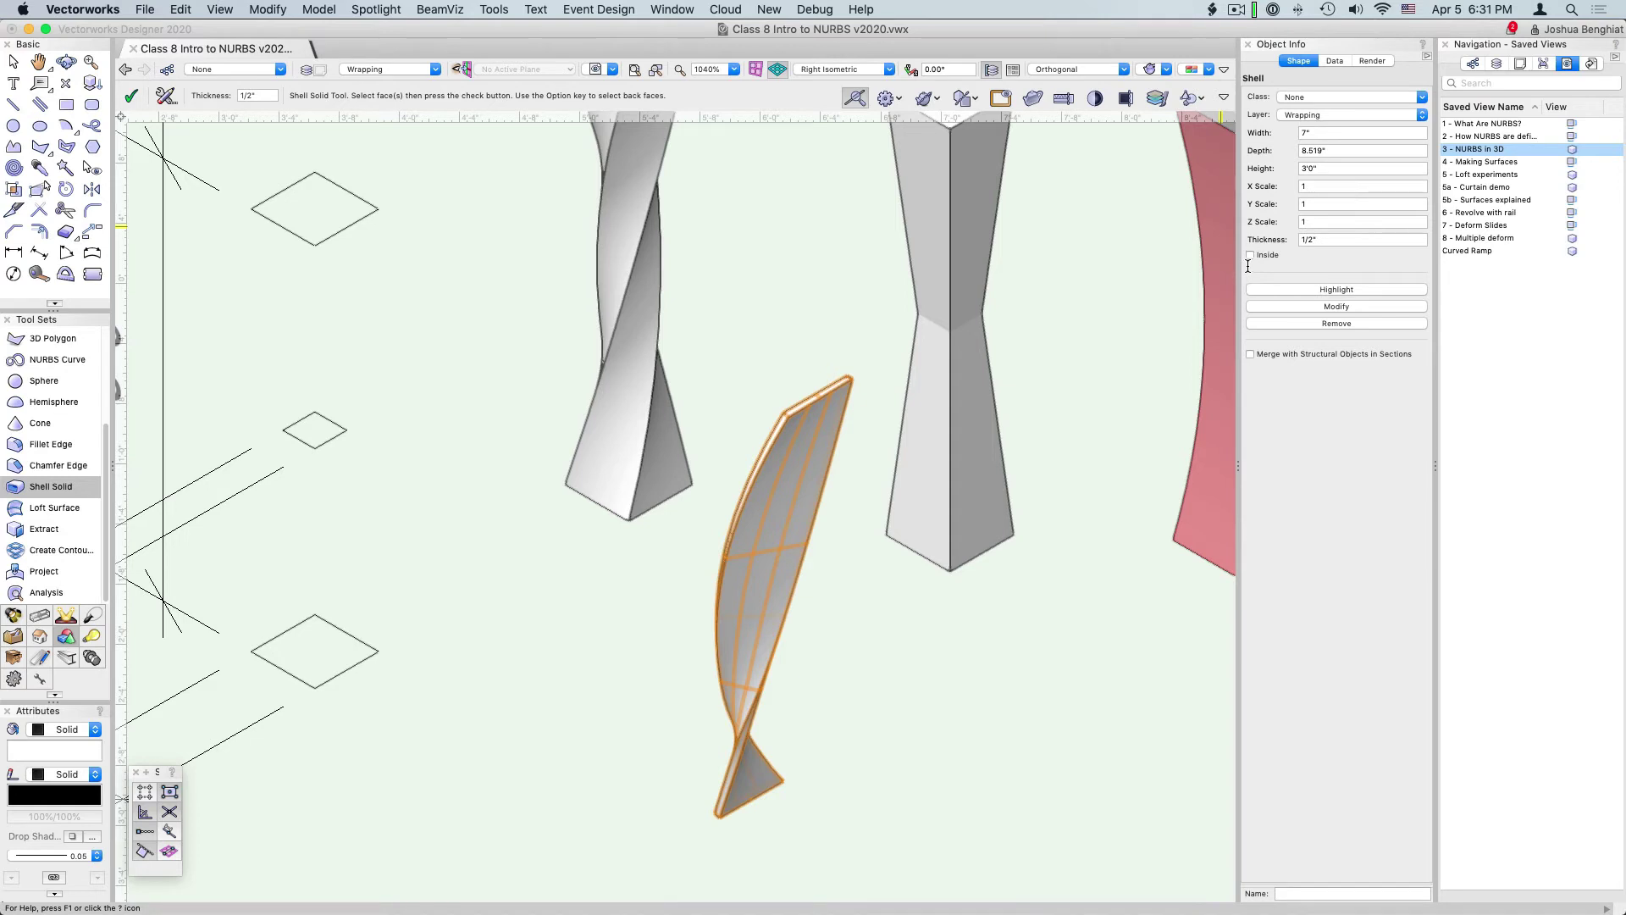
Switch the shell's Inside option on and off repeatedly to compare both thickness directions, ending with it off.
left_click(1251, 255)
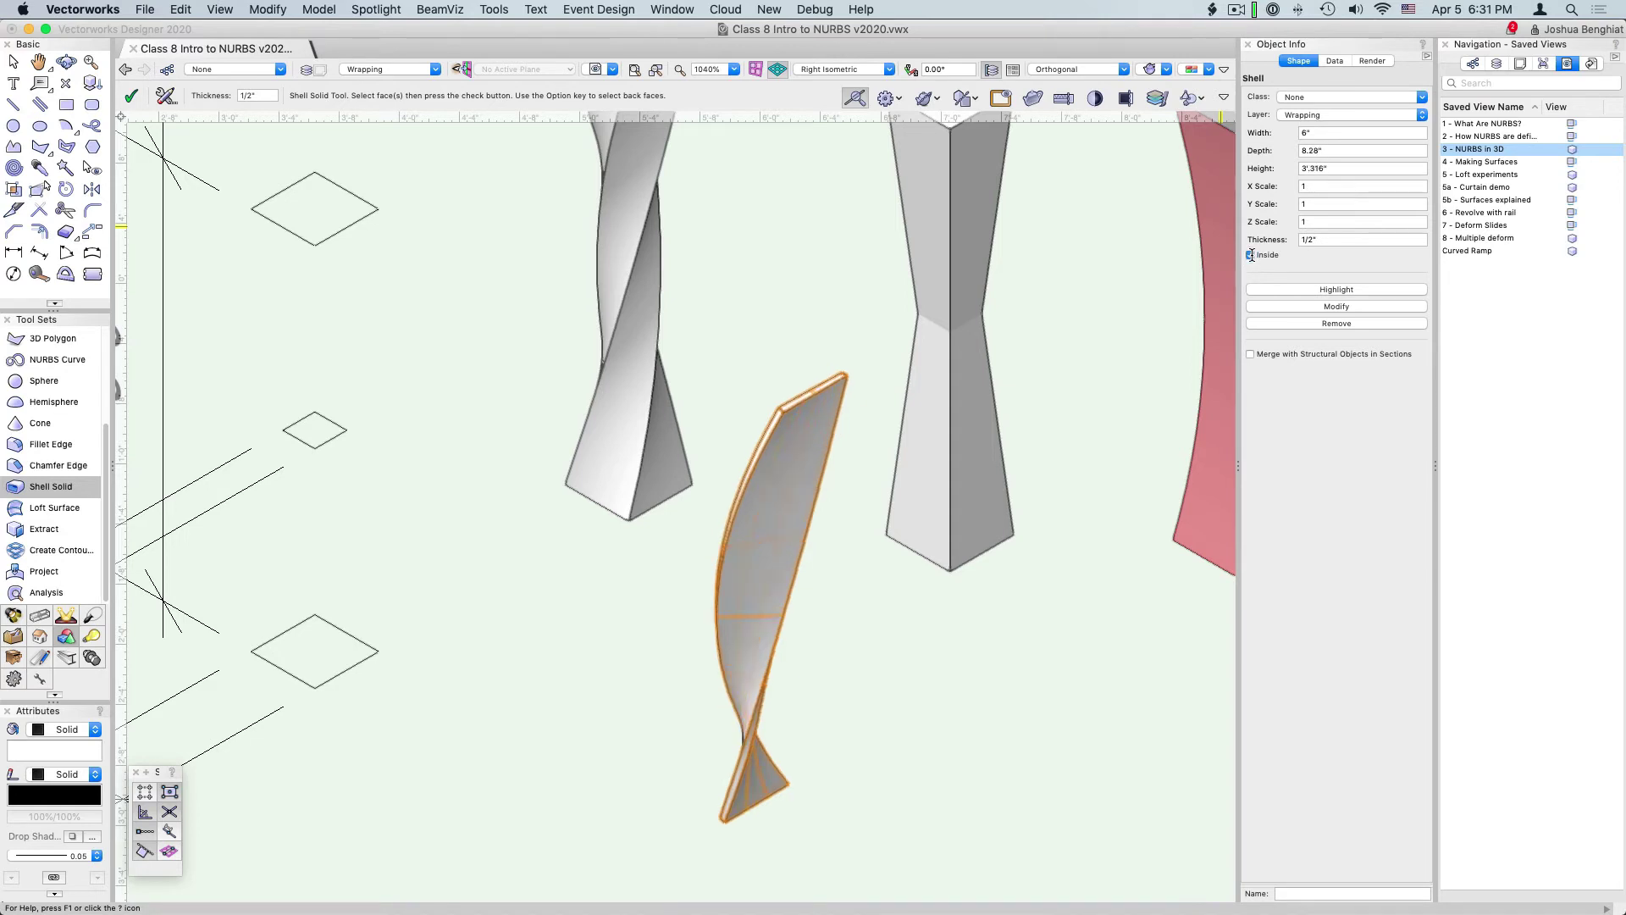
left_click(1251, 255)
left_click(1252, 255)
left_click(1251, 255)
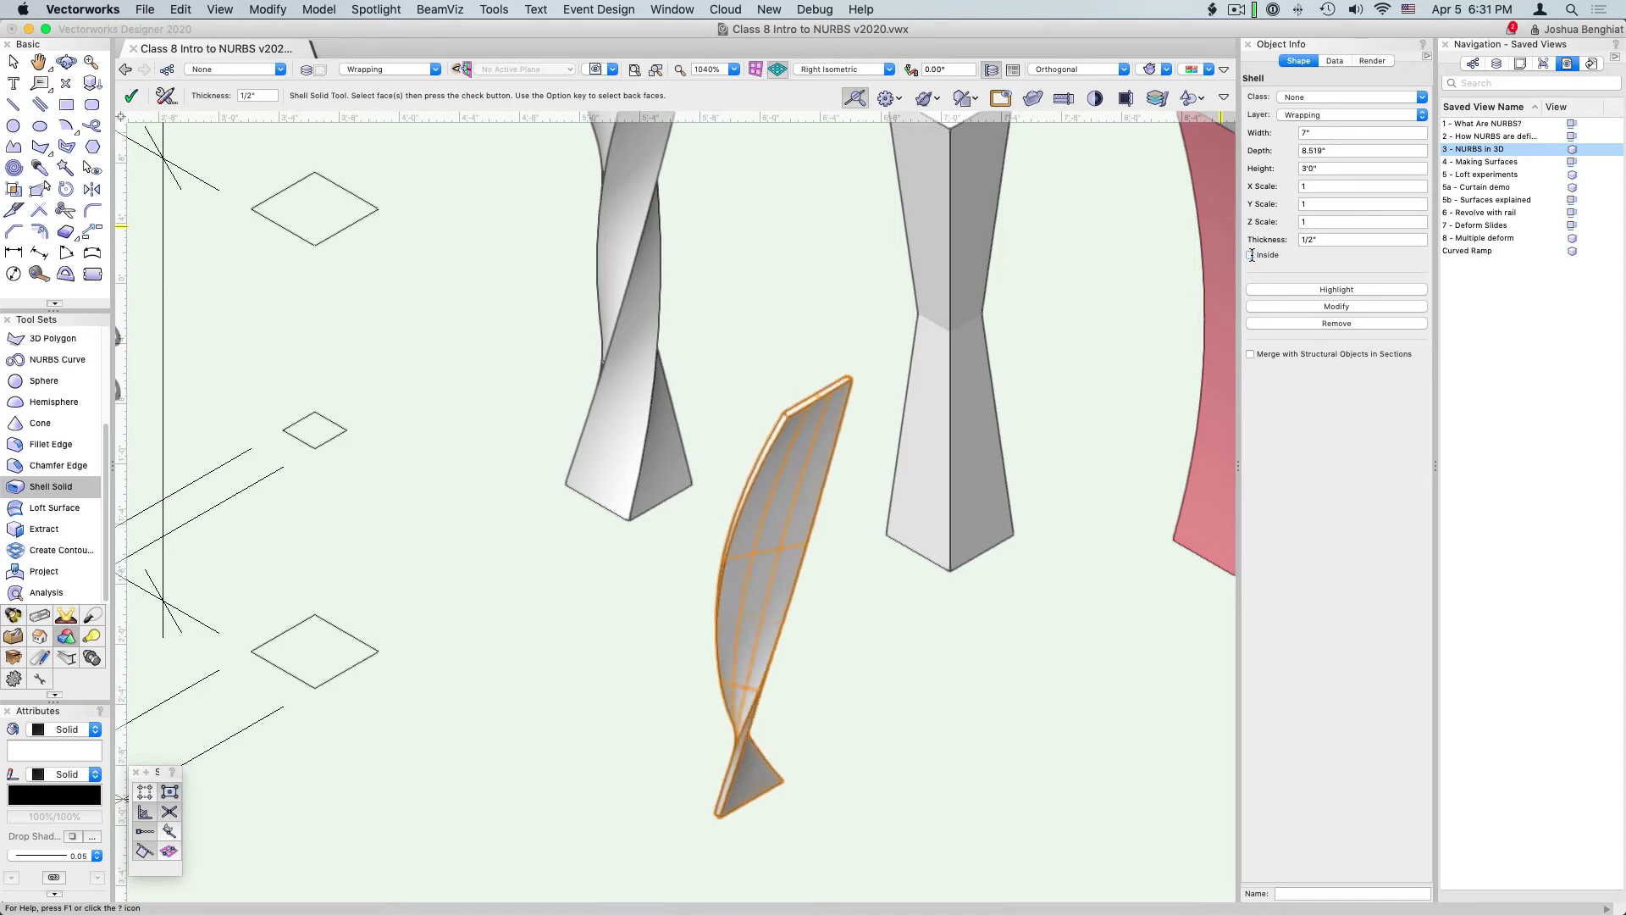
left_click(1251, 255)
left_click(1251, 254)
left_click(1251, 255)
left_click(1251, 255)
left_click(1251, 255)
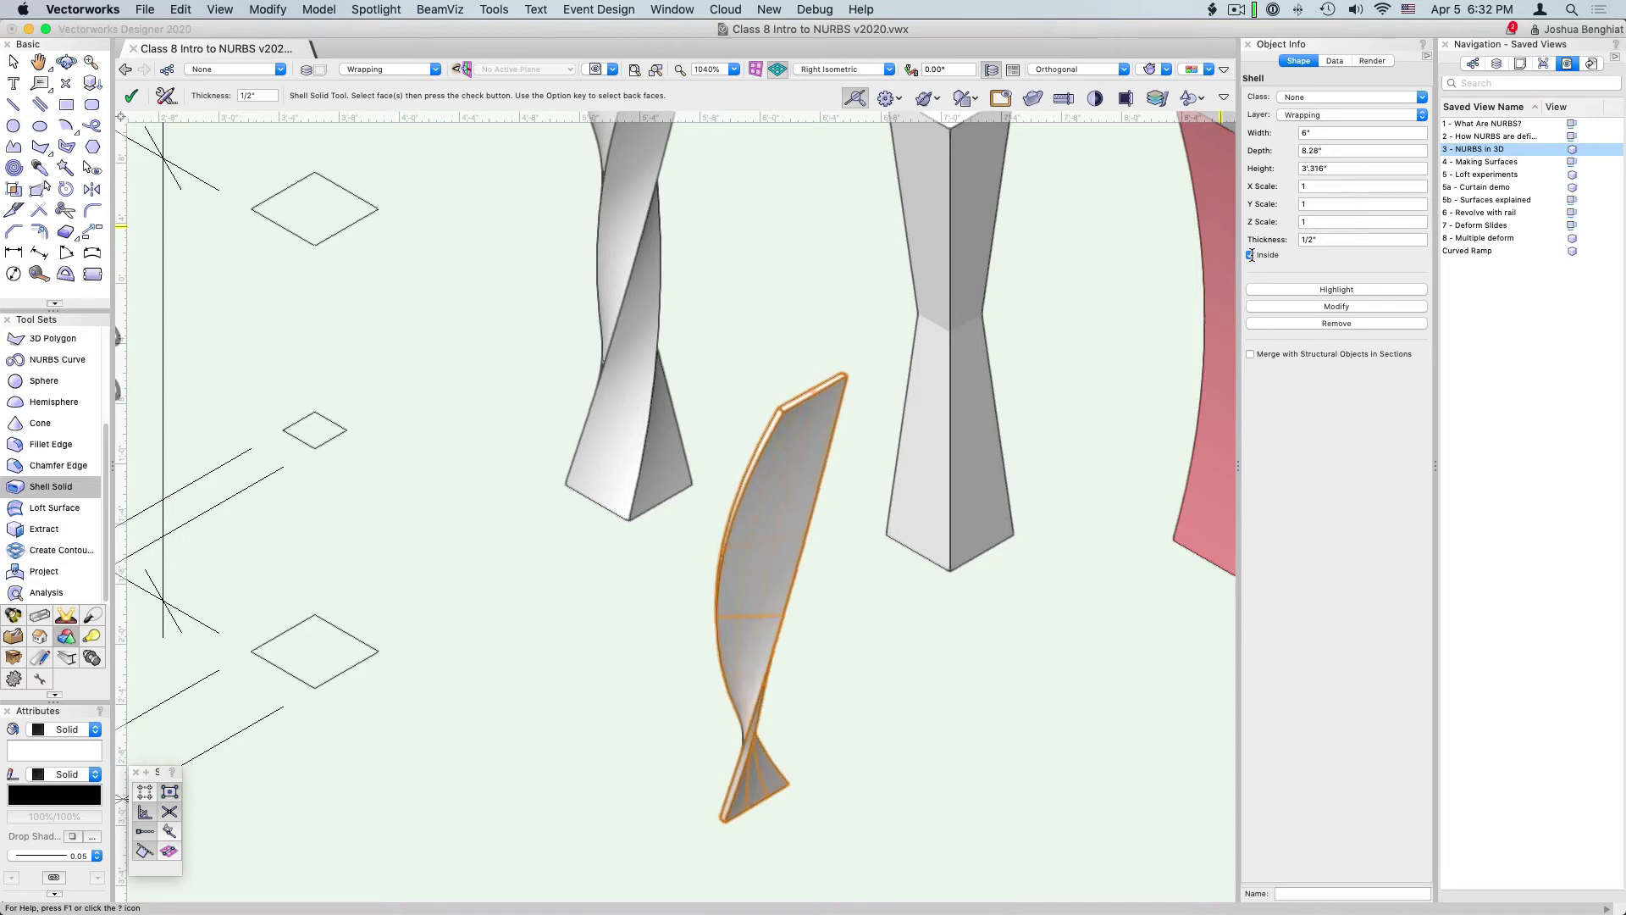
left_click(1251, 255)
left_click(1251, 255)
left_click(1251, 255)
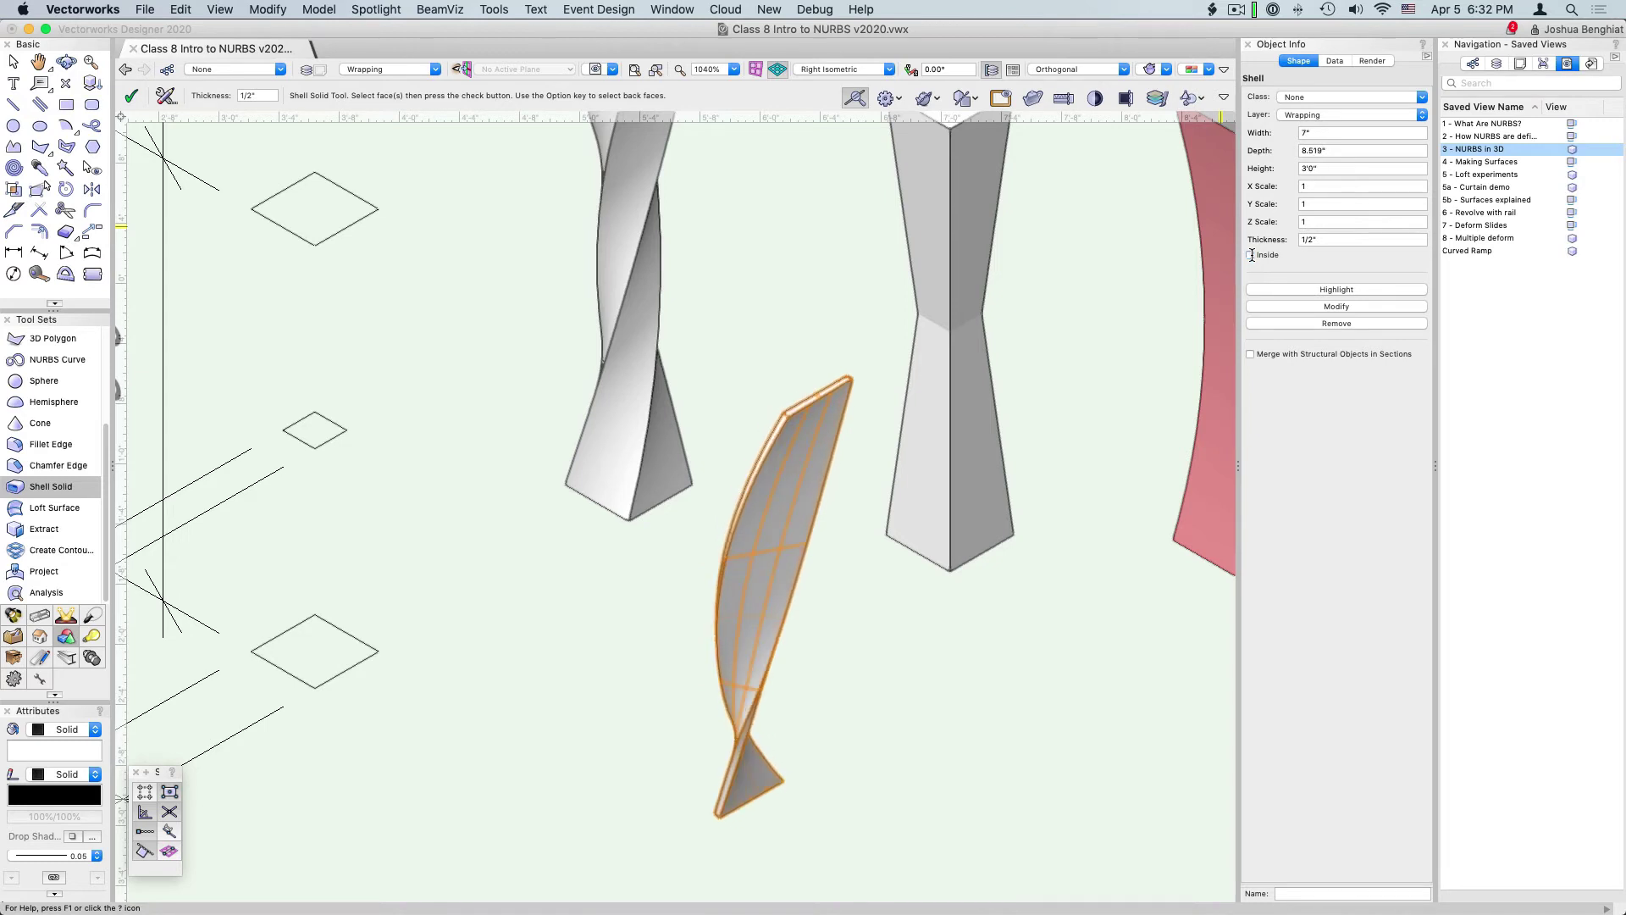
left_click(1251, 255)
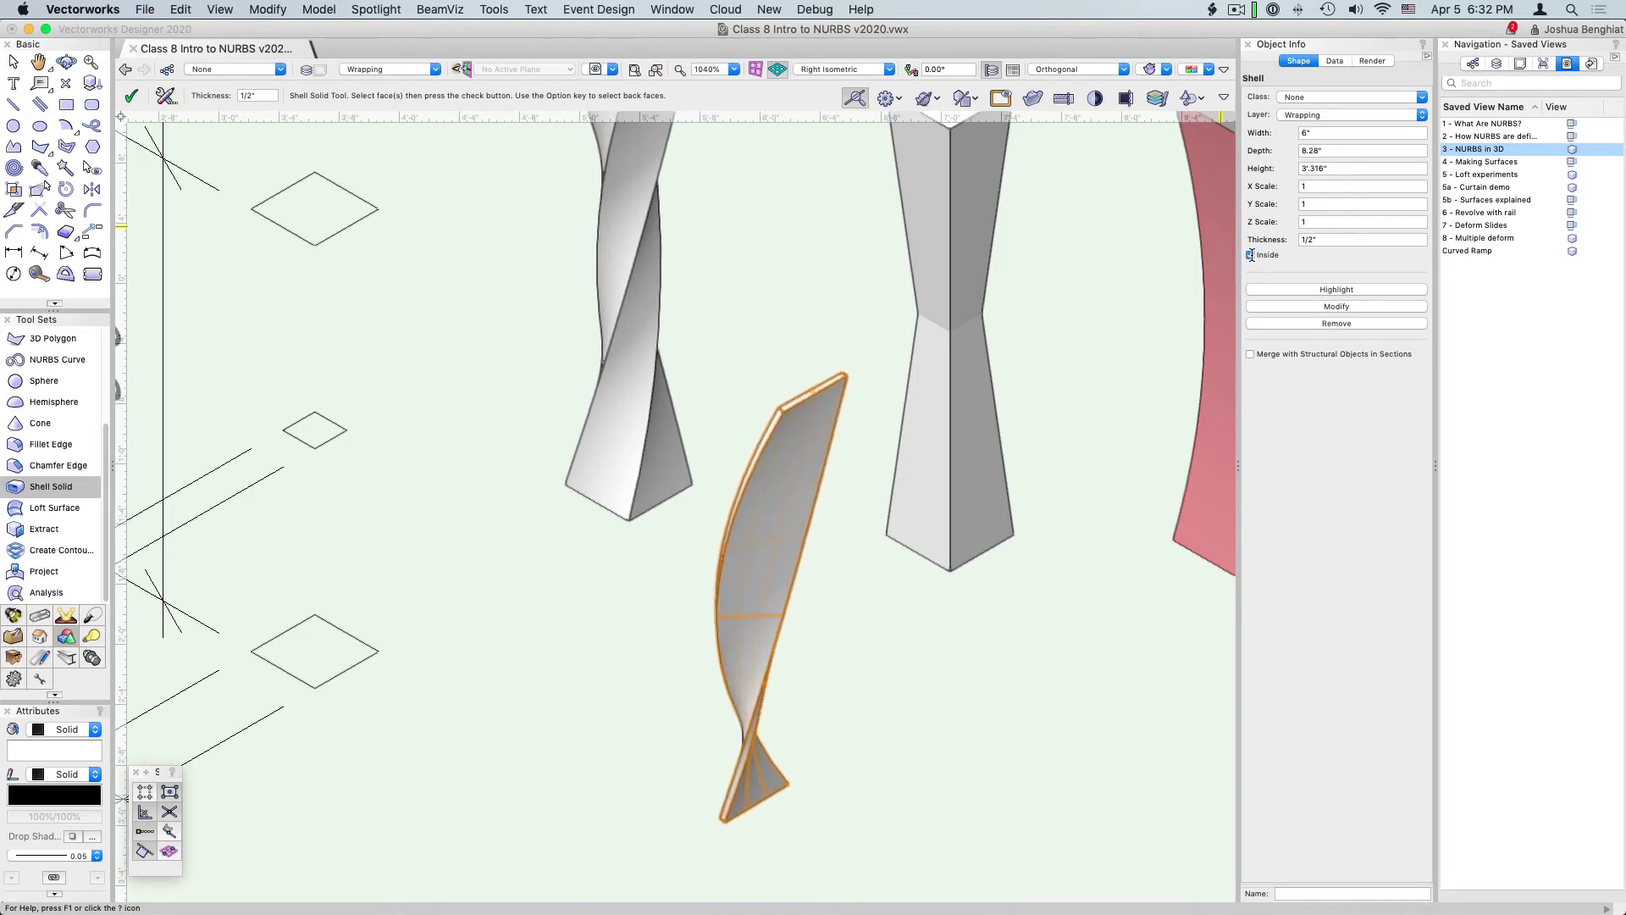
left_click(1251, 255)
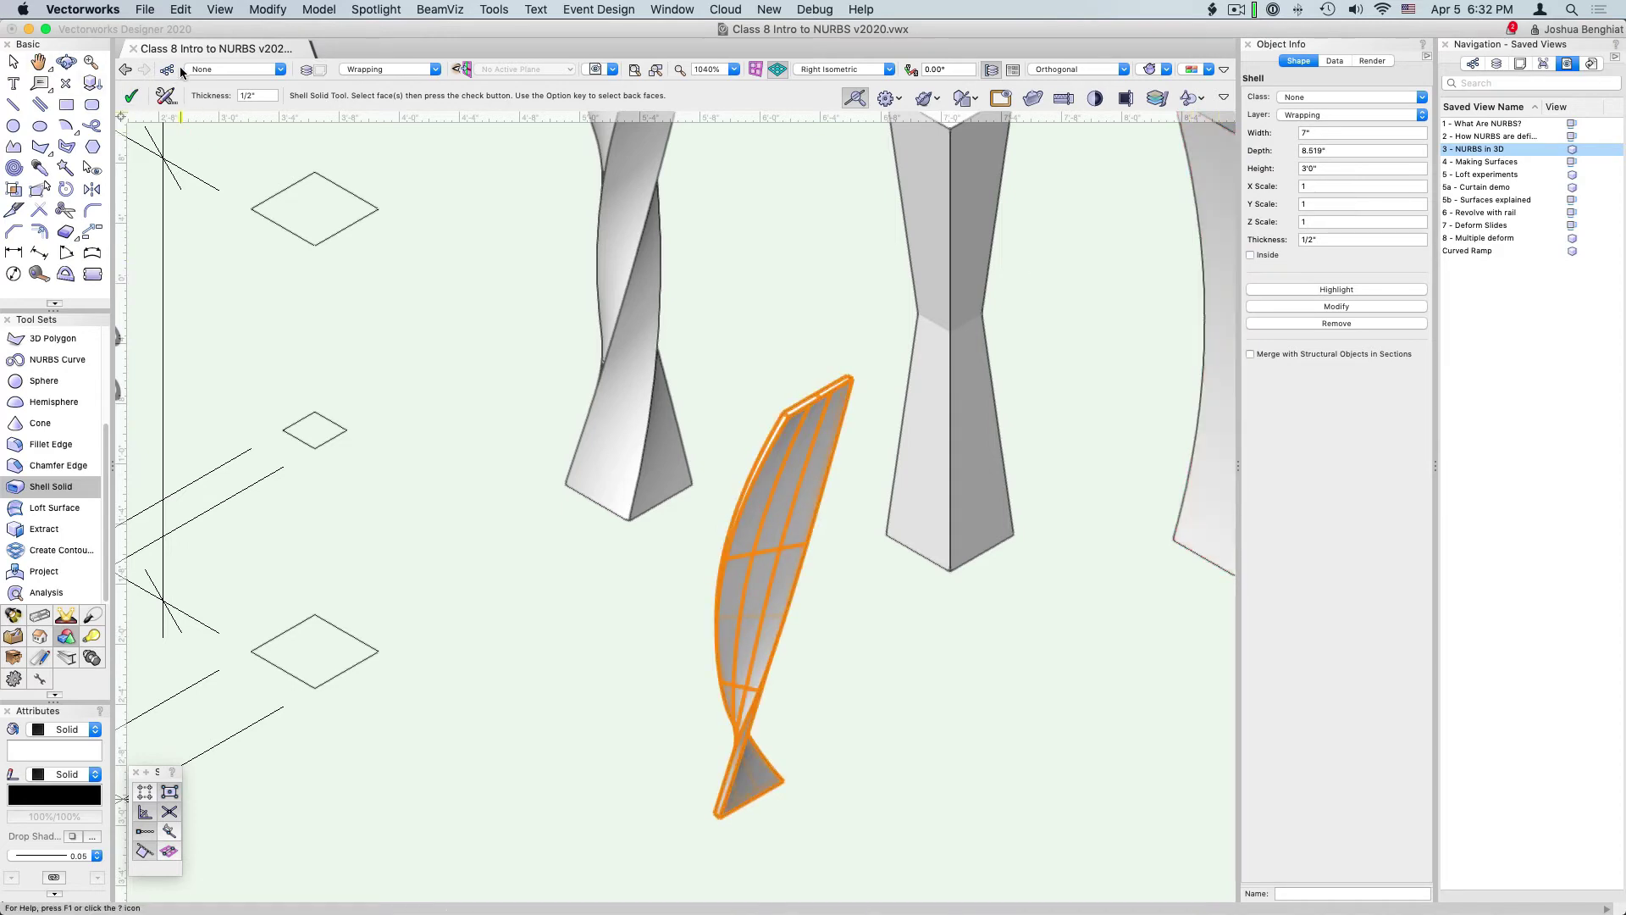
Review the Shell Solid preferences for shell side, thickness and tangent faces, and accept them as they are.
left_click(166, 96)
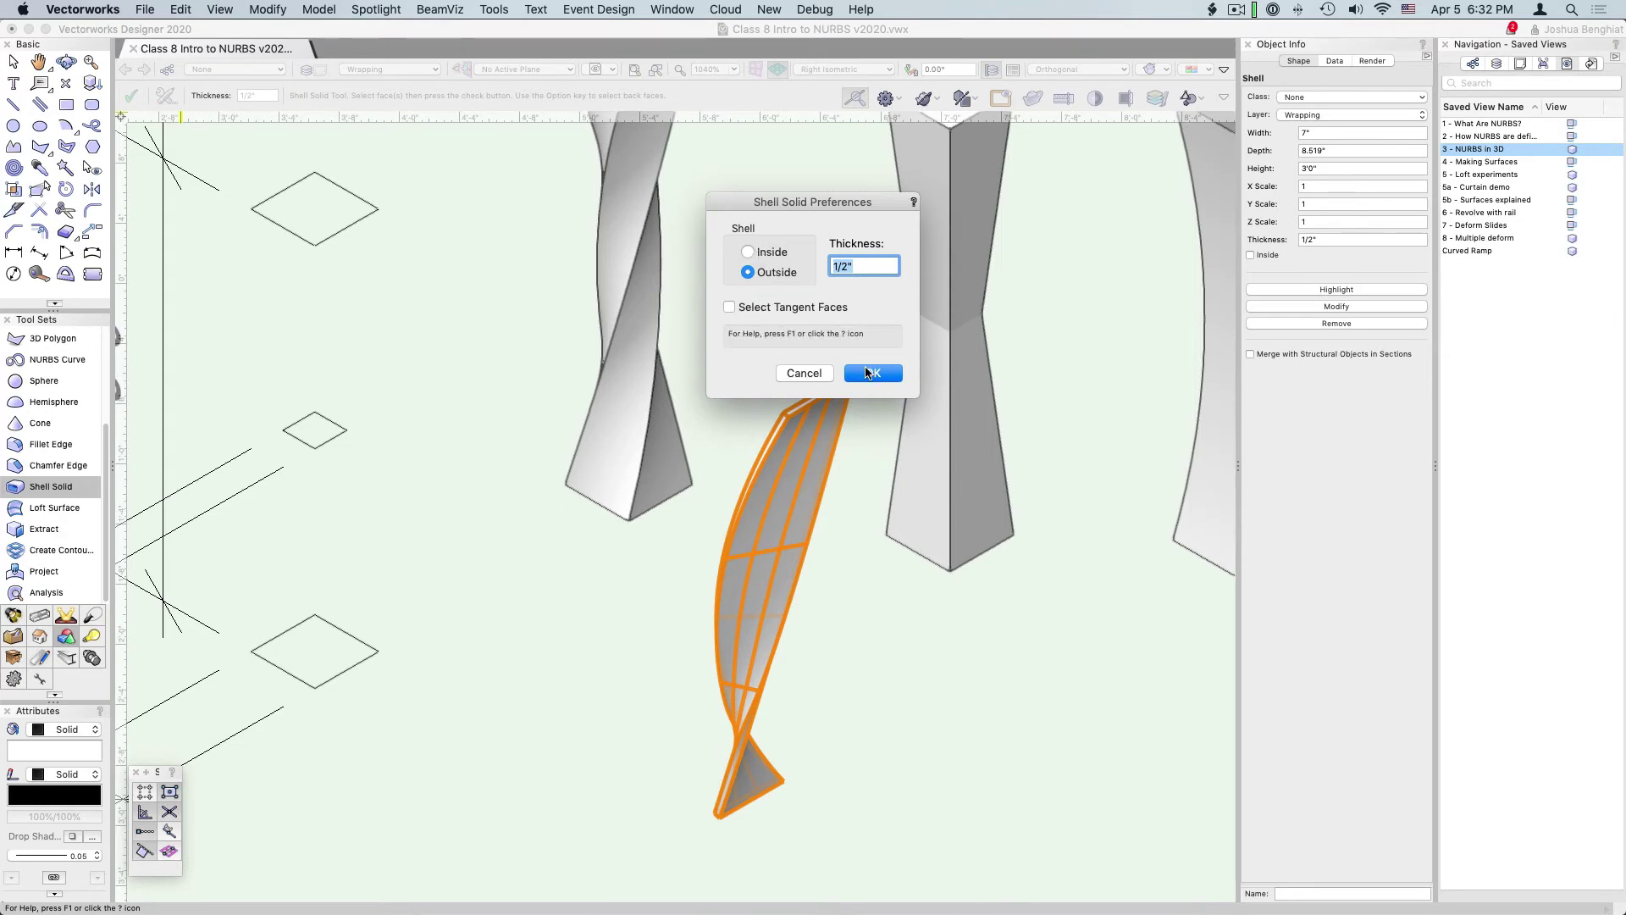
left_click(872, 373)
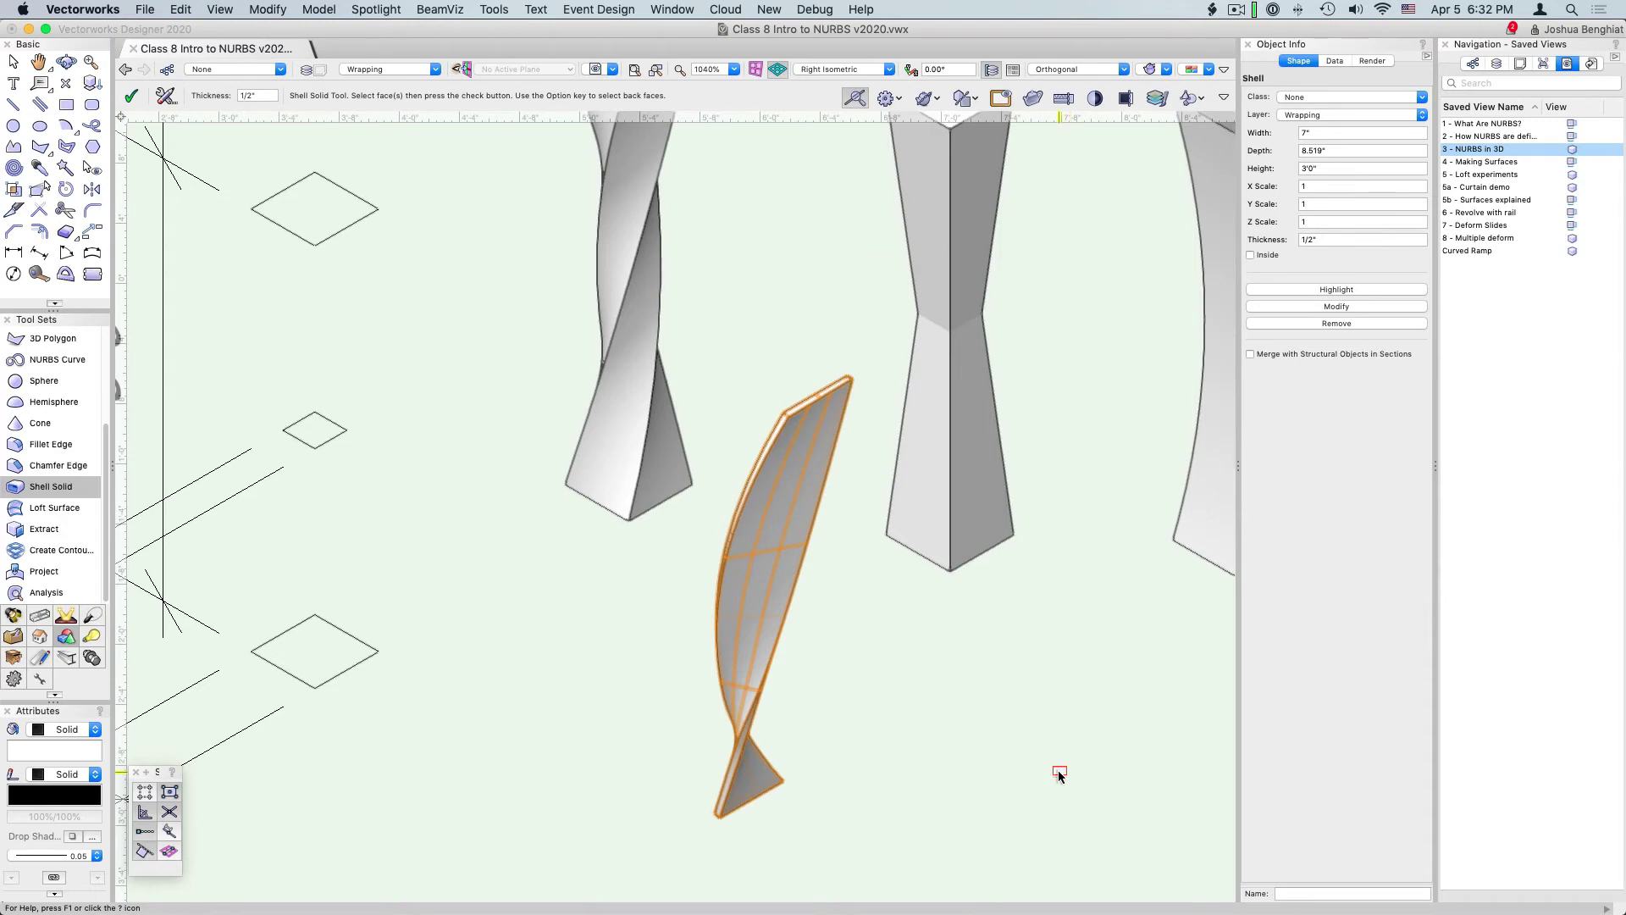
Shell the solid twisted column outward with a thickness of 1", picking its top face as the opening.
scroll(1066, 769, "down", 5)
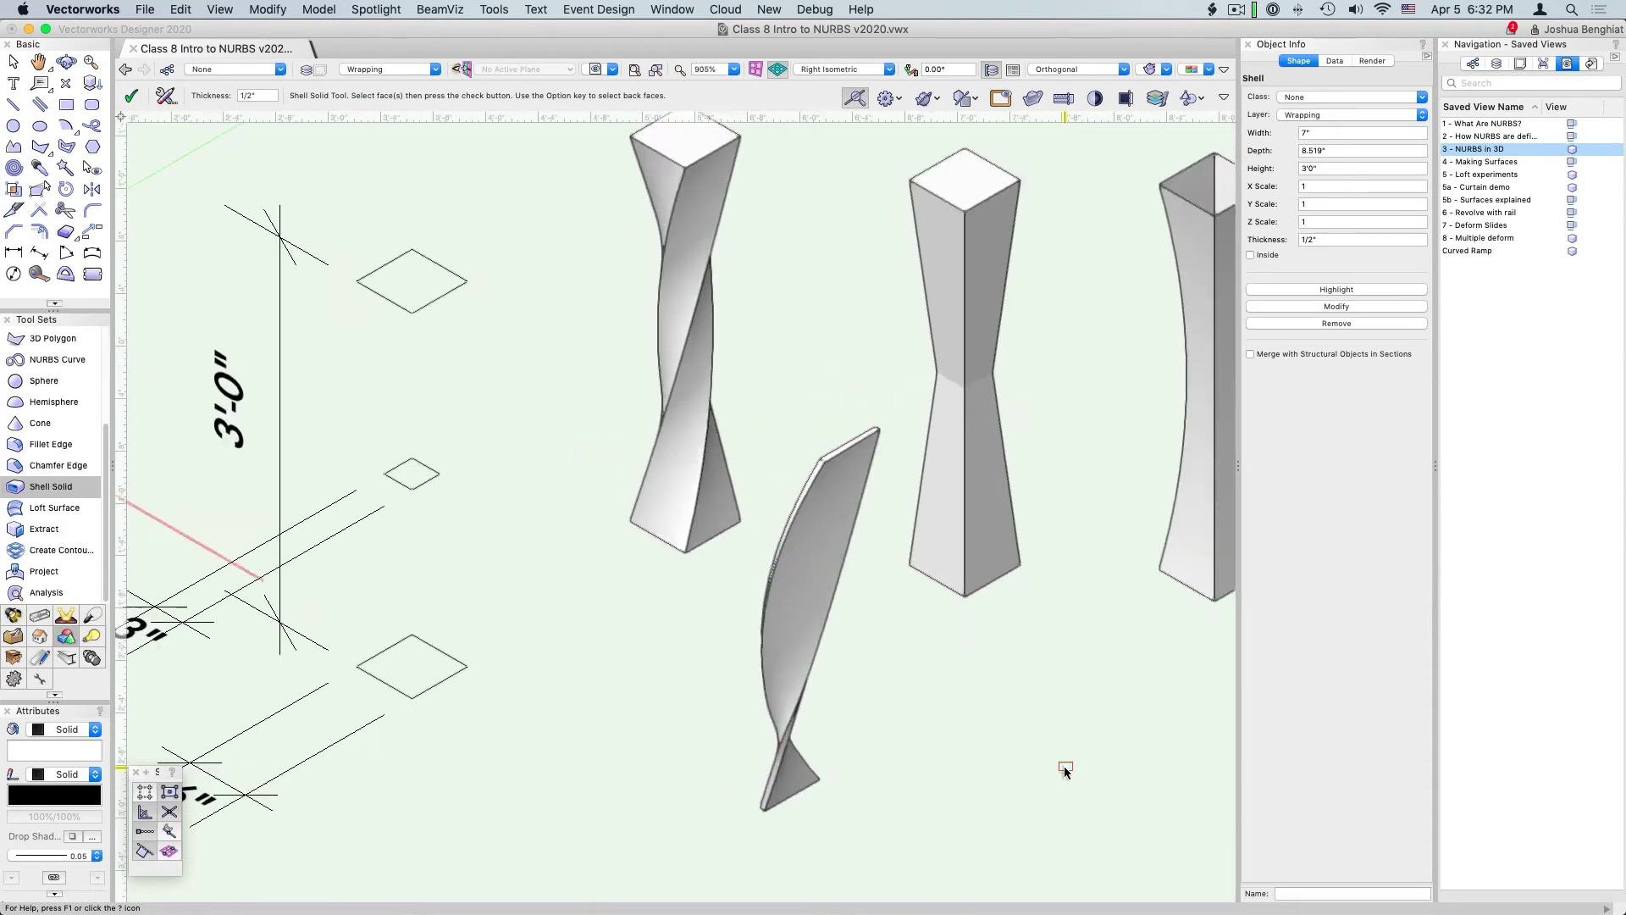
scroll(916, 505, "up", 5)
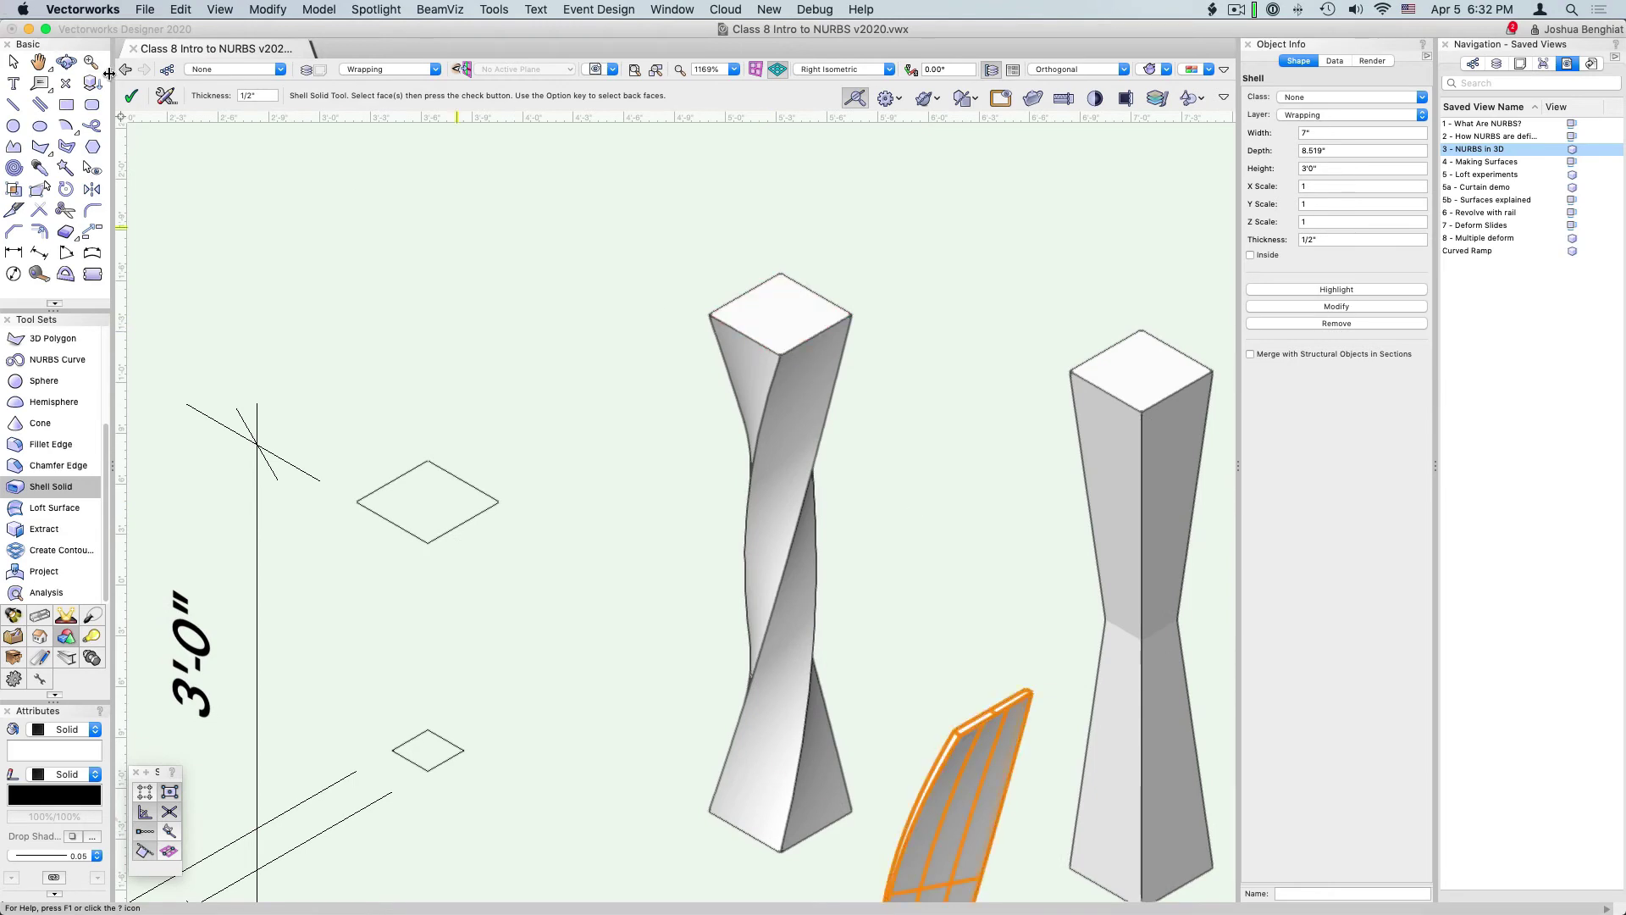
left_click(13, 62)
left_click(811, 389)
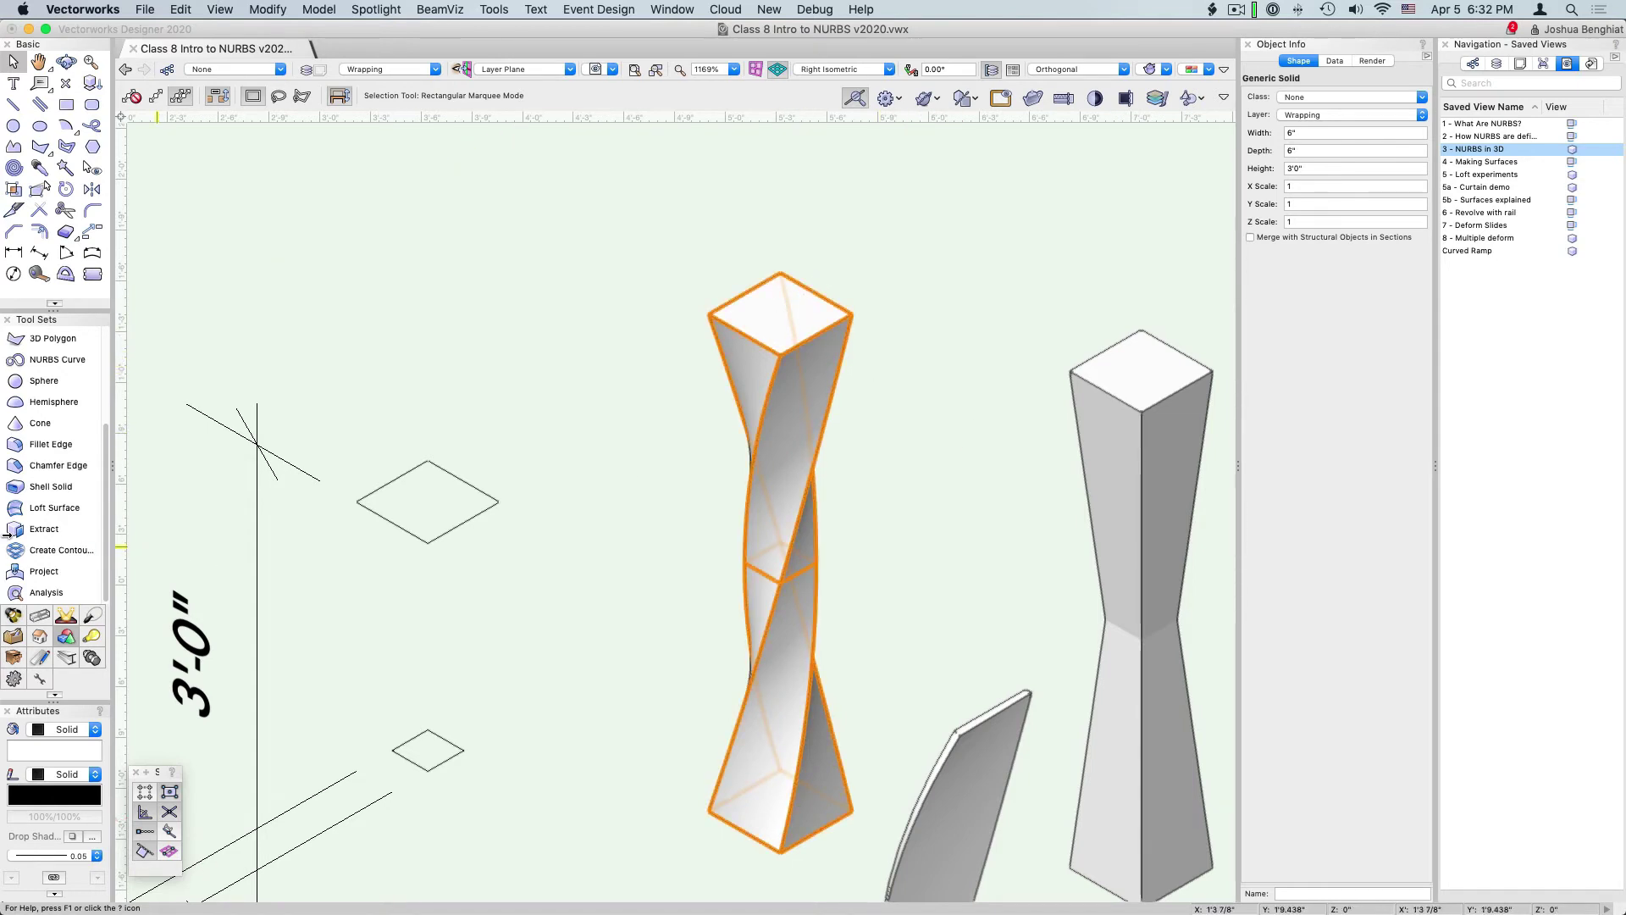
left_click(39, 485)
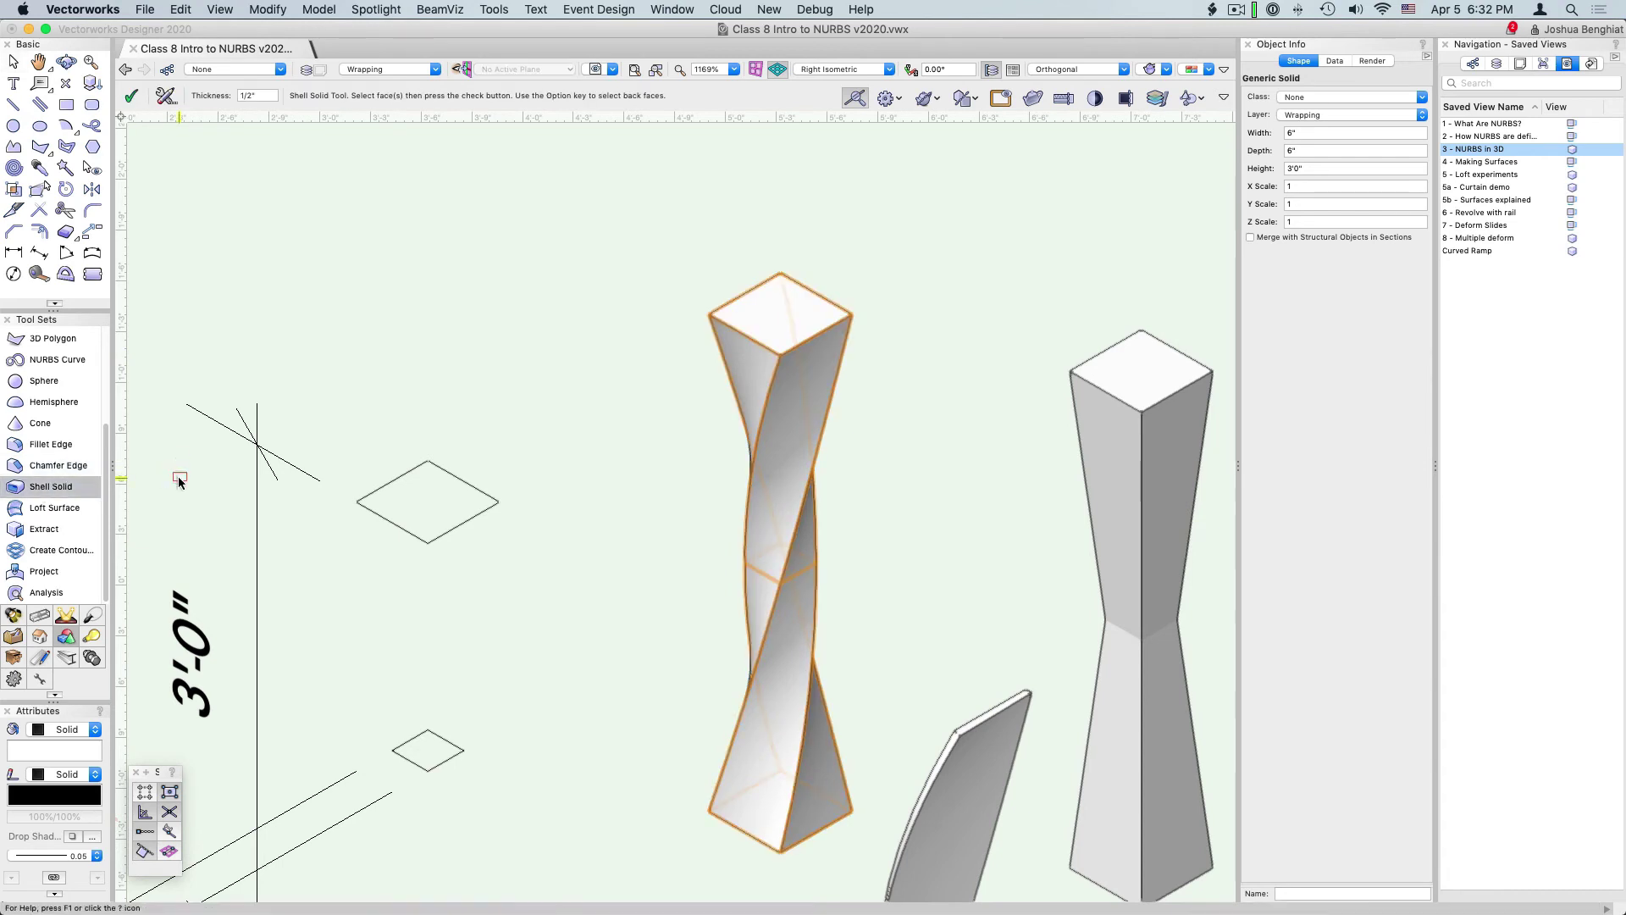
left_click(266, 95)
type("1")
left_click(167, 95)
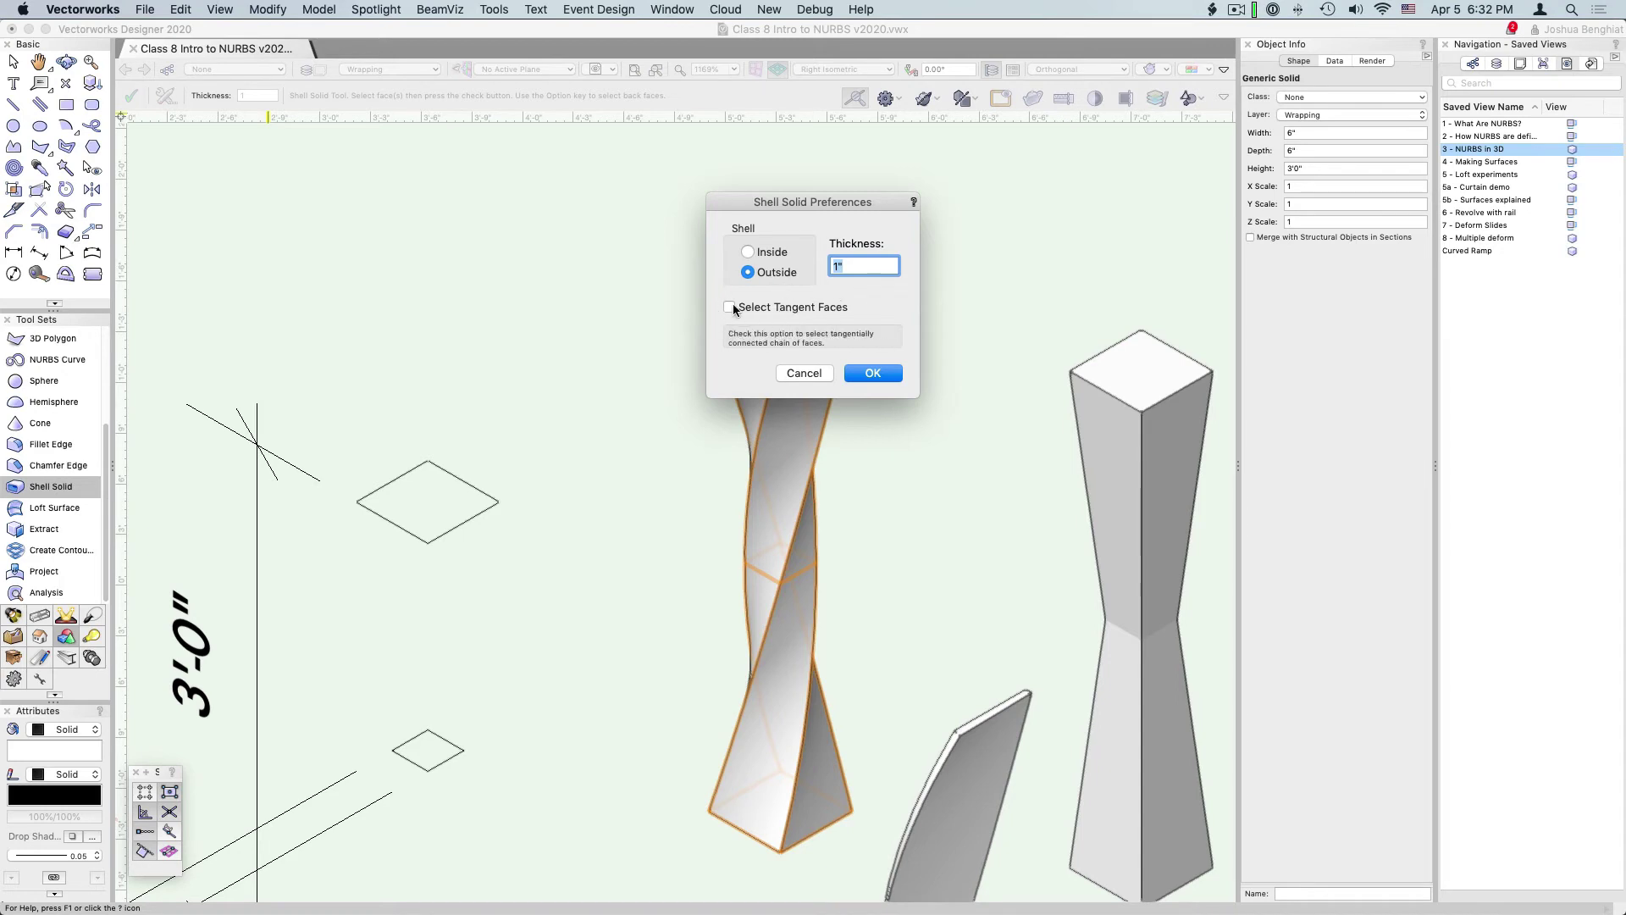
left_click(874, 373)
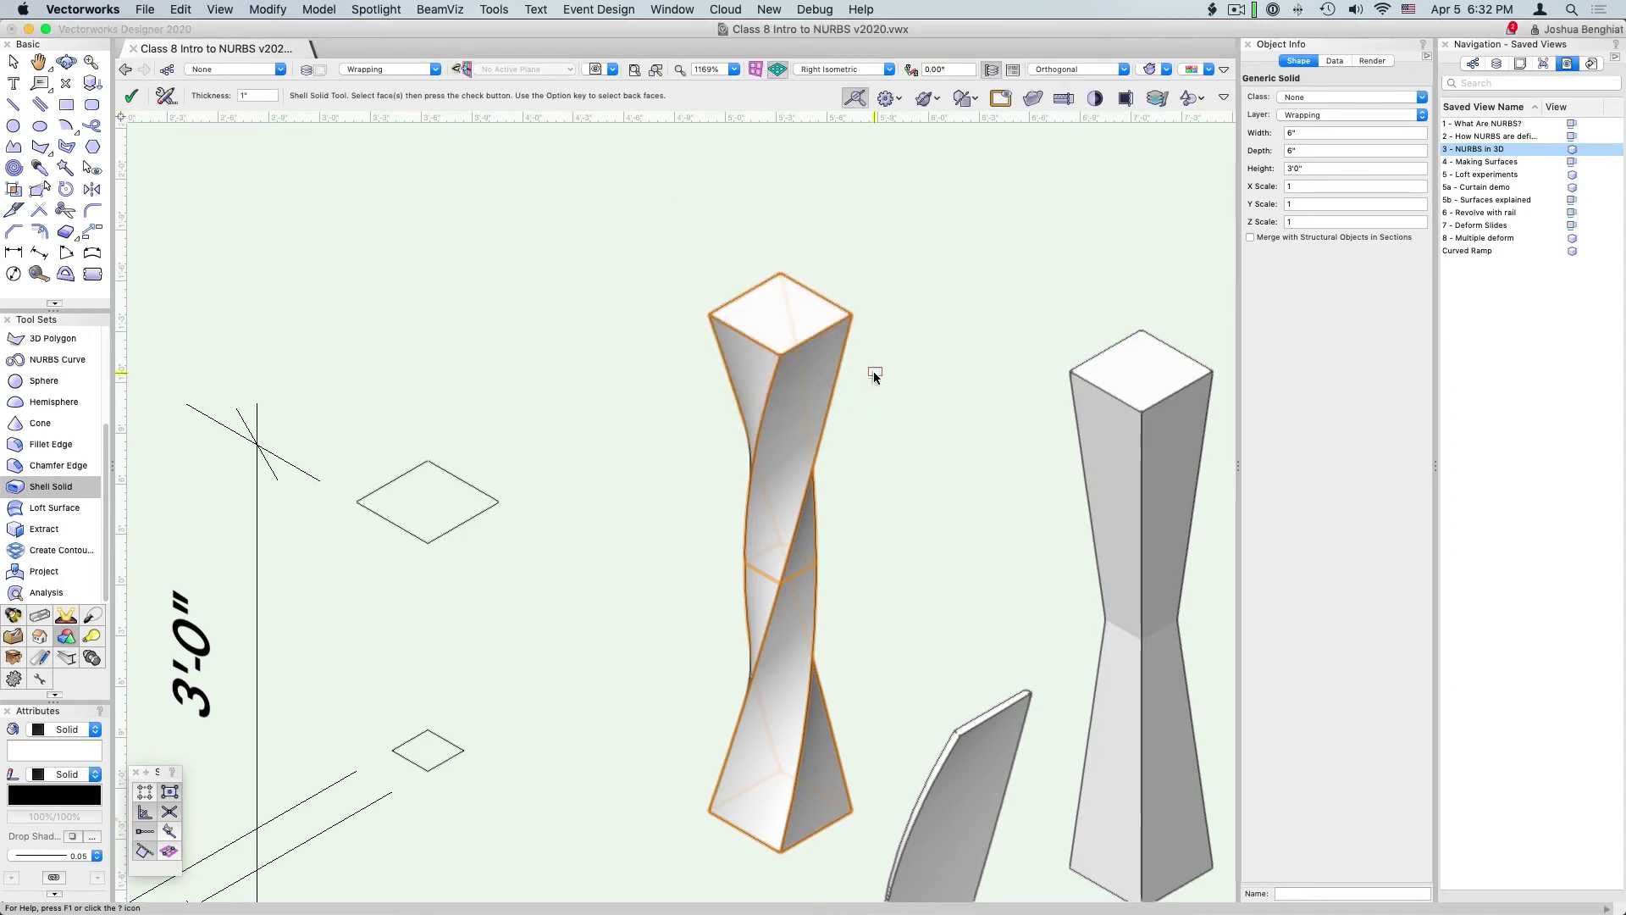
left_click(804, 319)
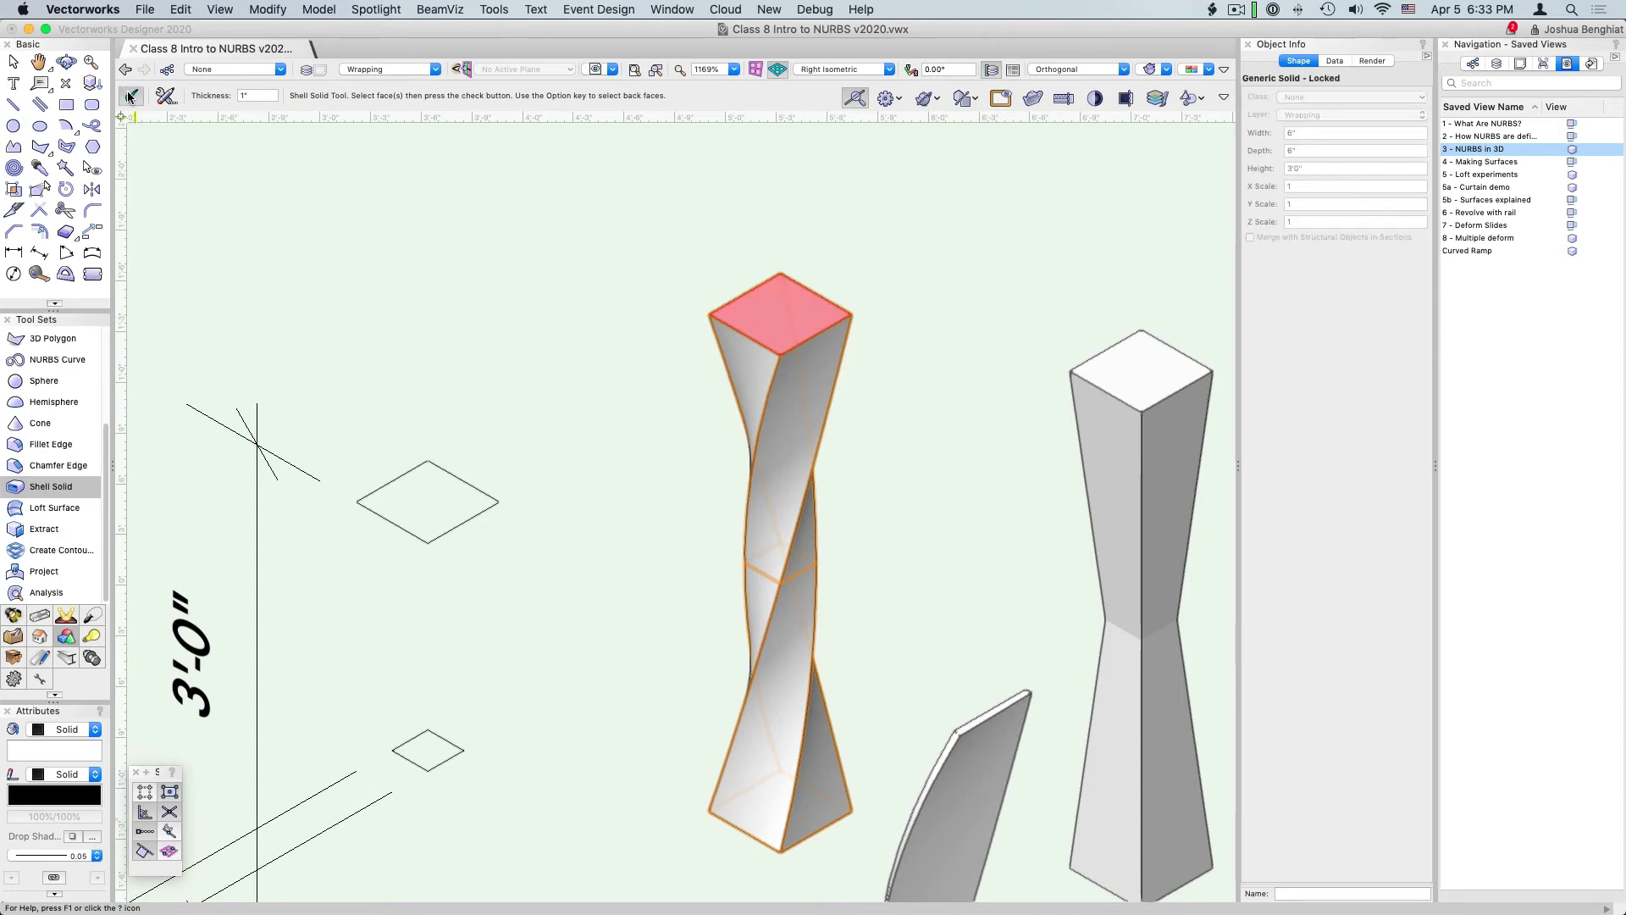
key("Return")
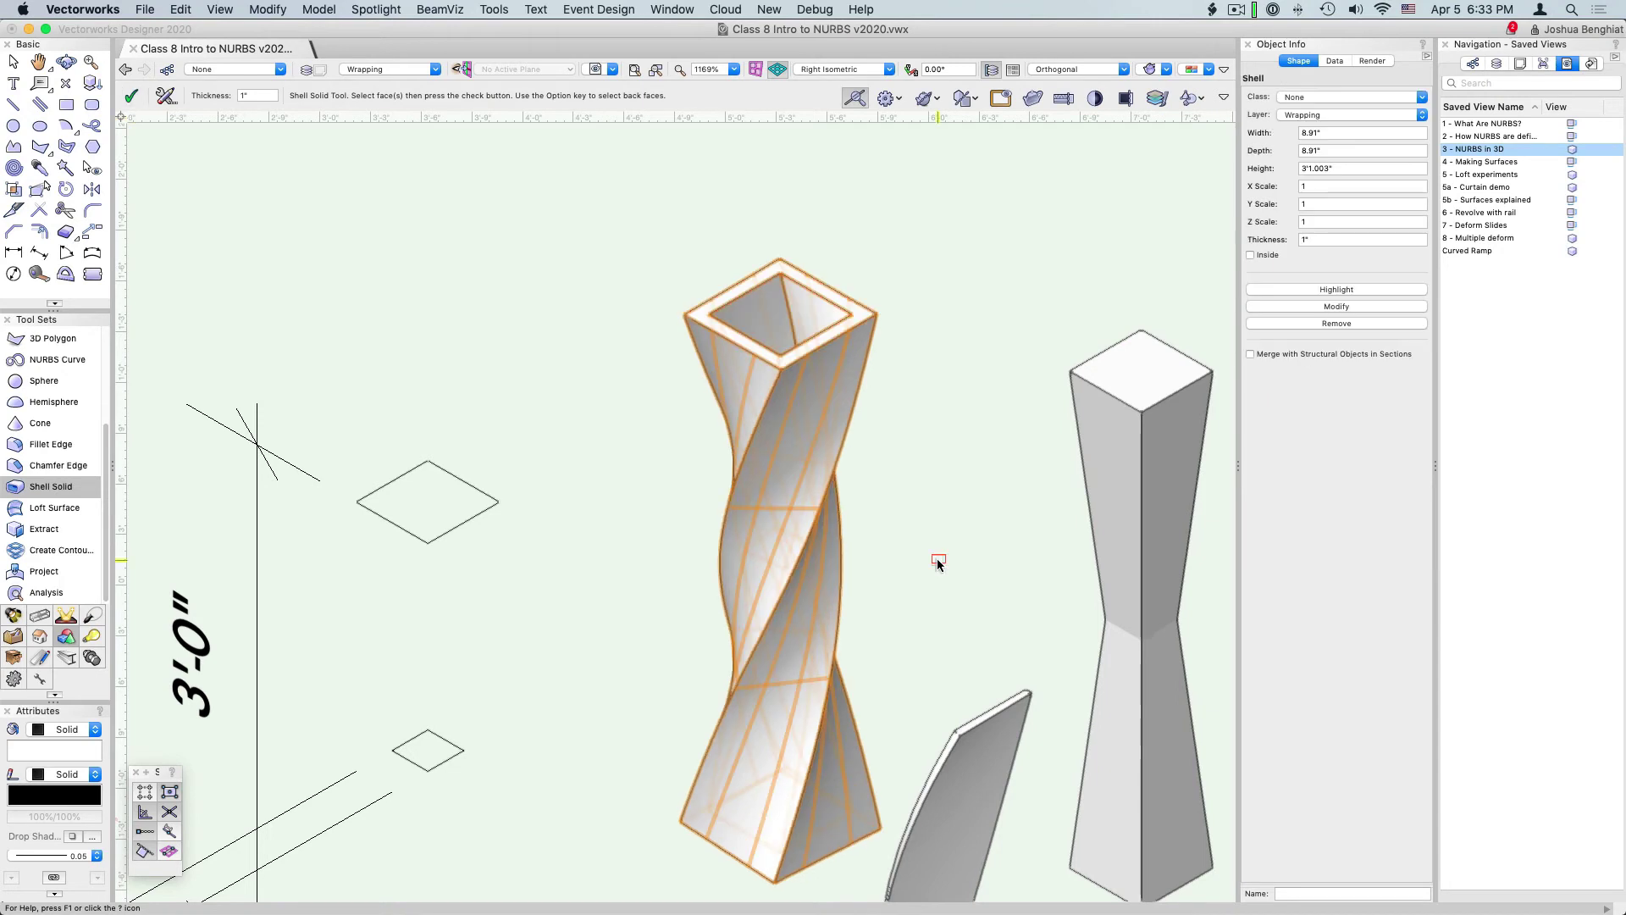
Modify the twisted column's shell so that one twisted side face is also picked as an opening.
left_click(66, 61)
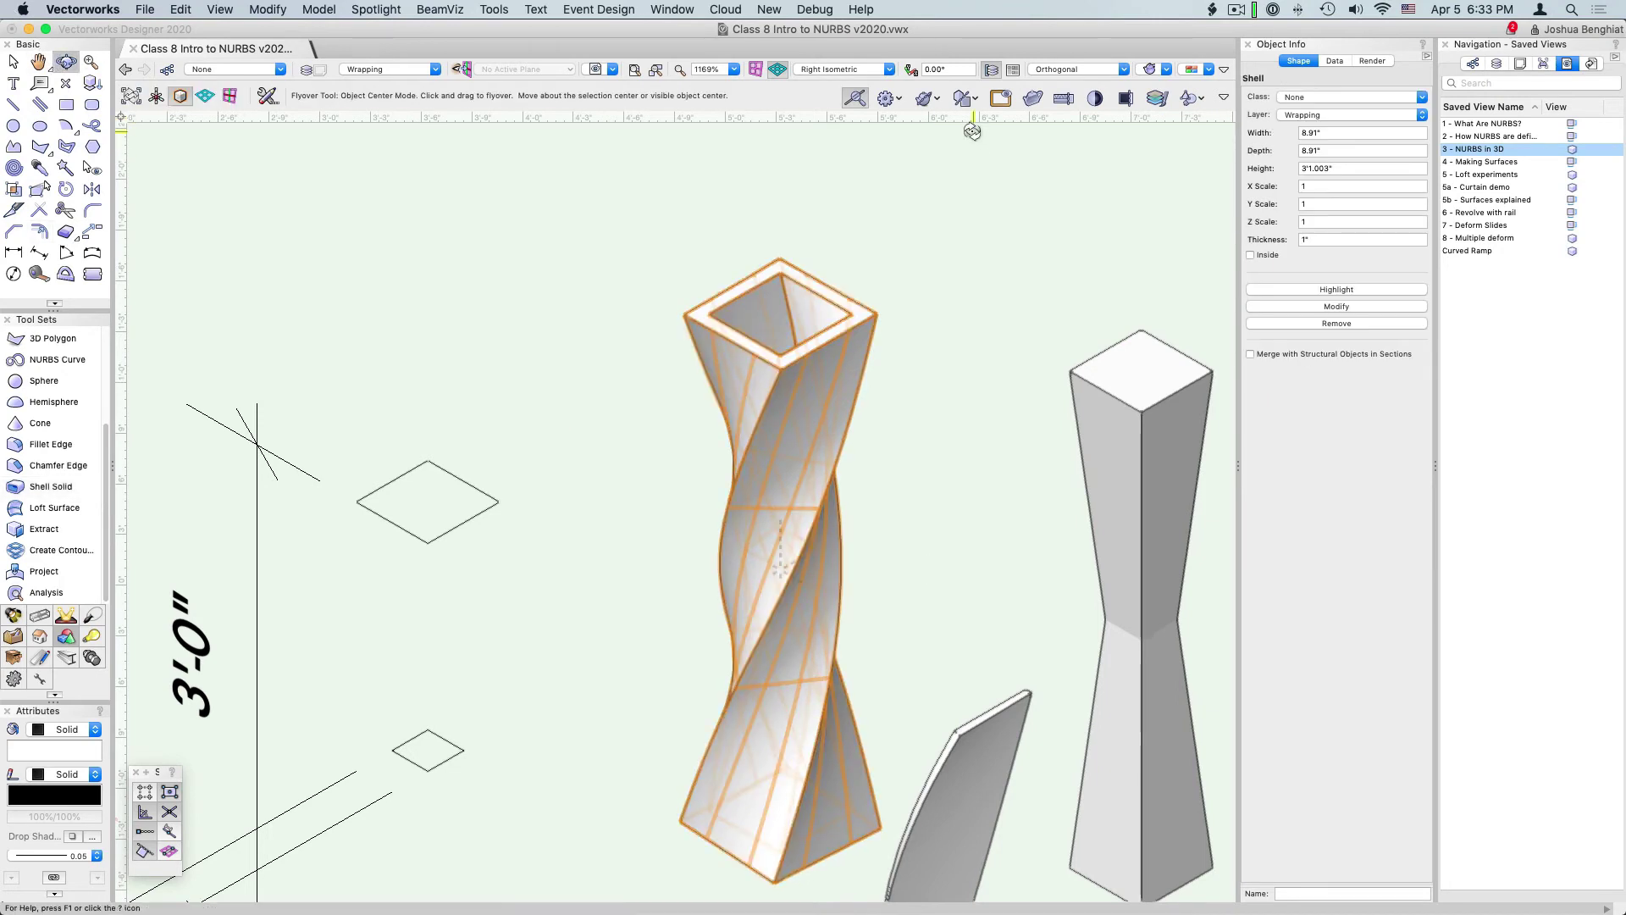
left_click_drag(808, 286, 819, 322)
scroll(820, 508, "down", 3)
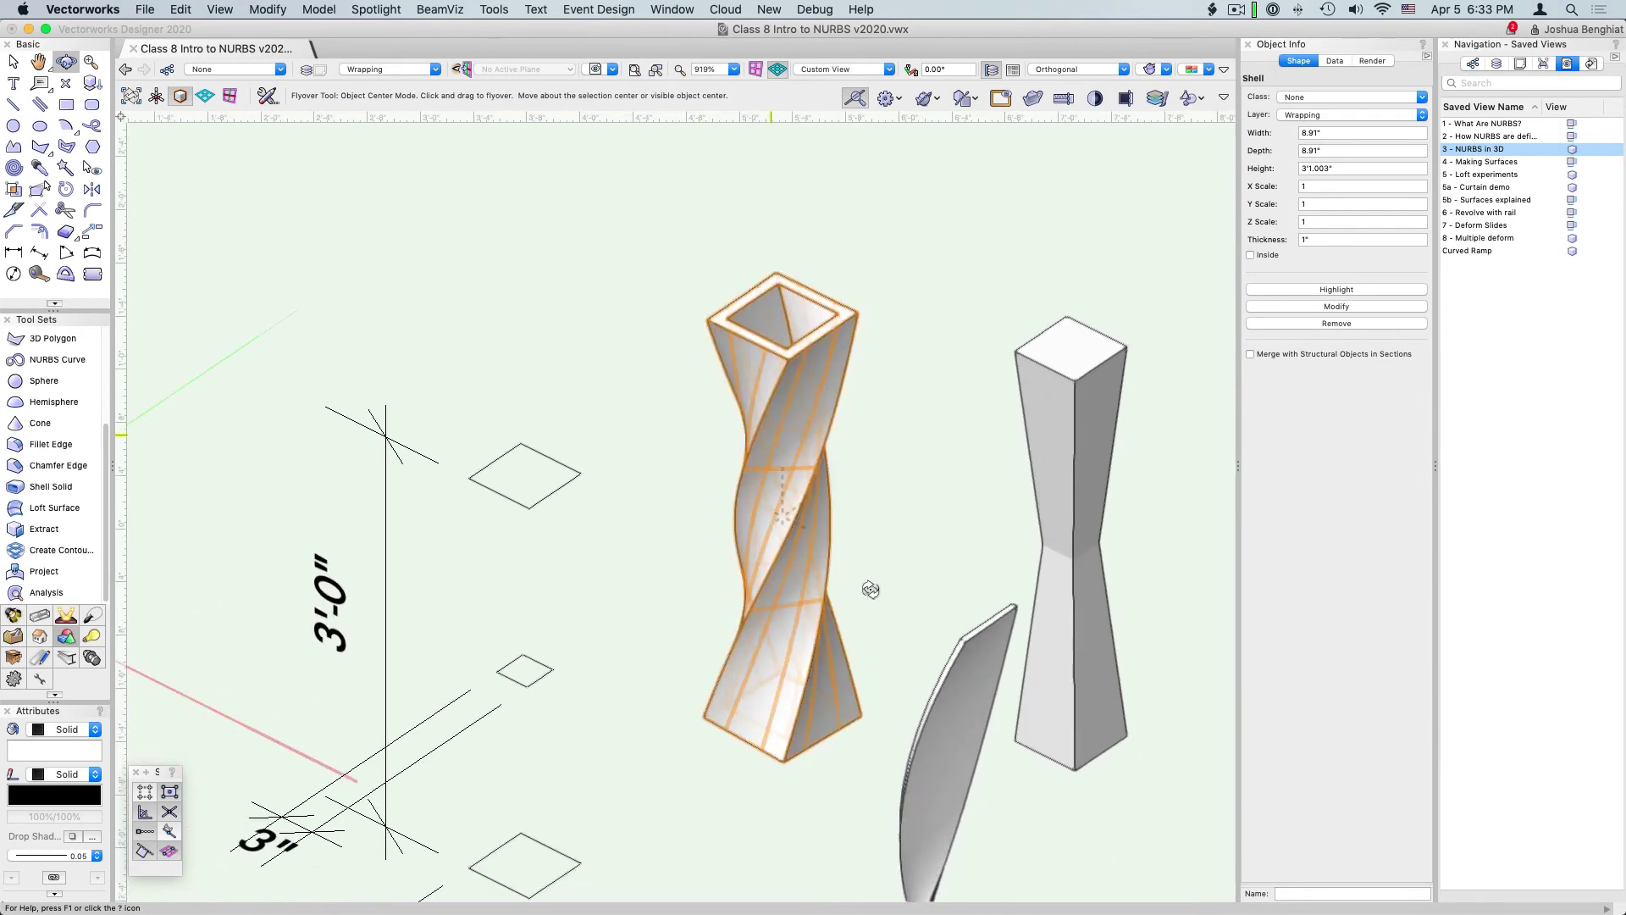
left_click_drag(872, 590, 762, 382)
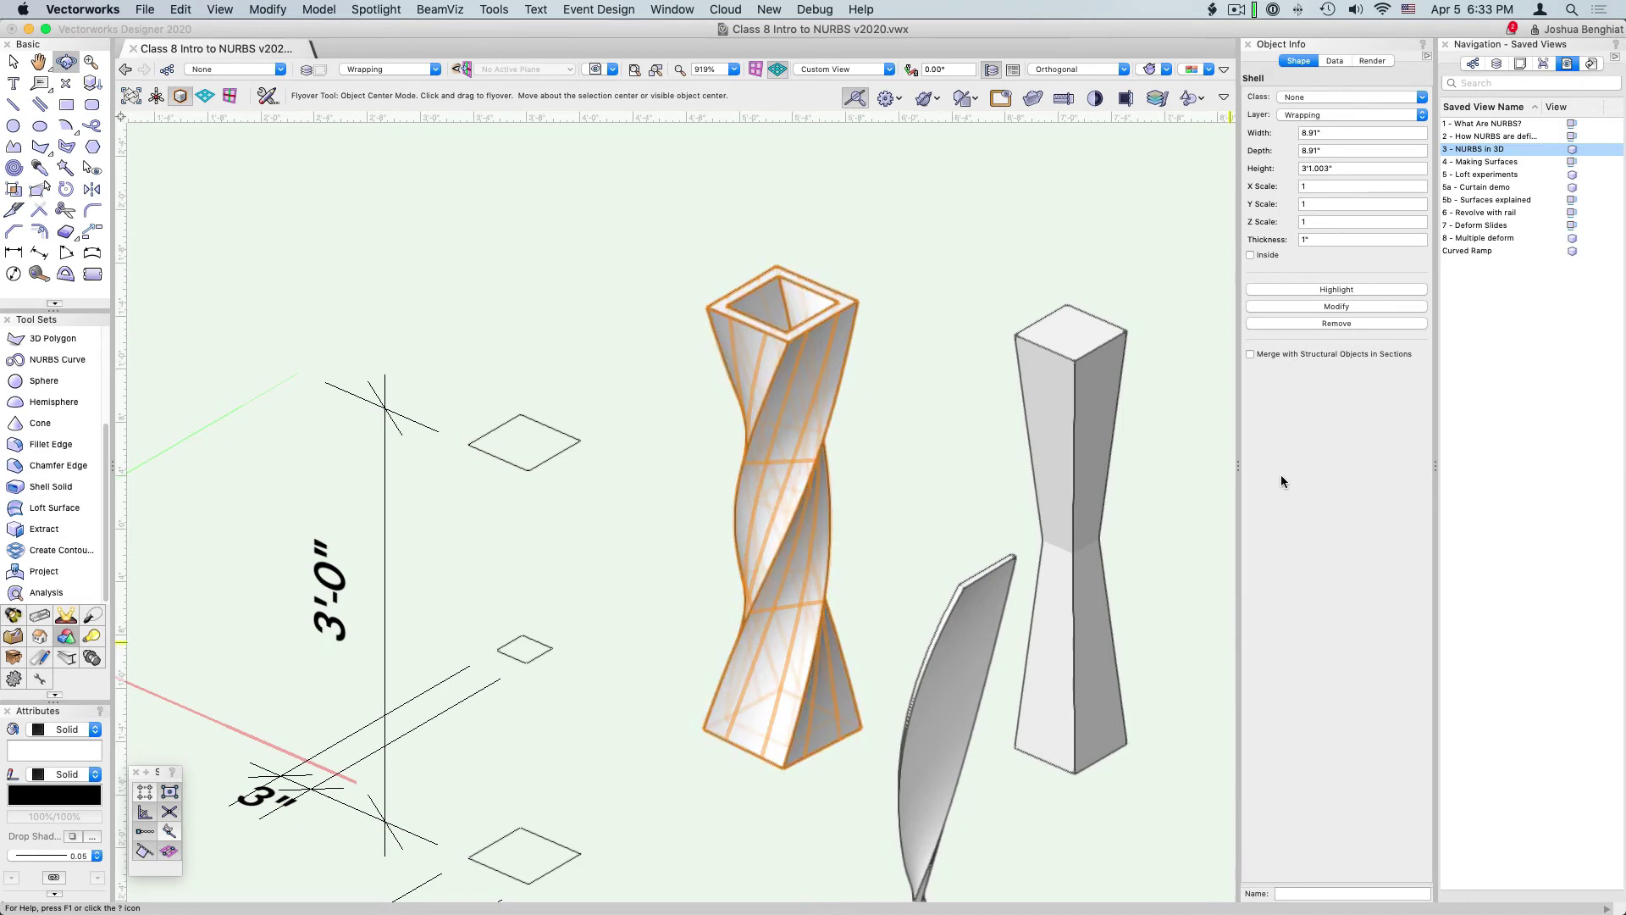
left_click(1326, 289)
left_click(1338, 305)
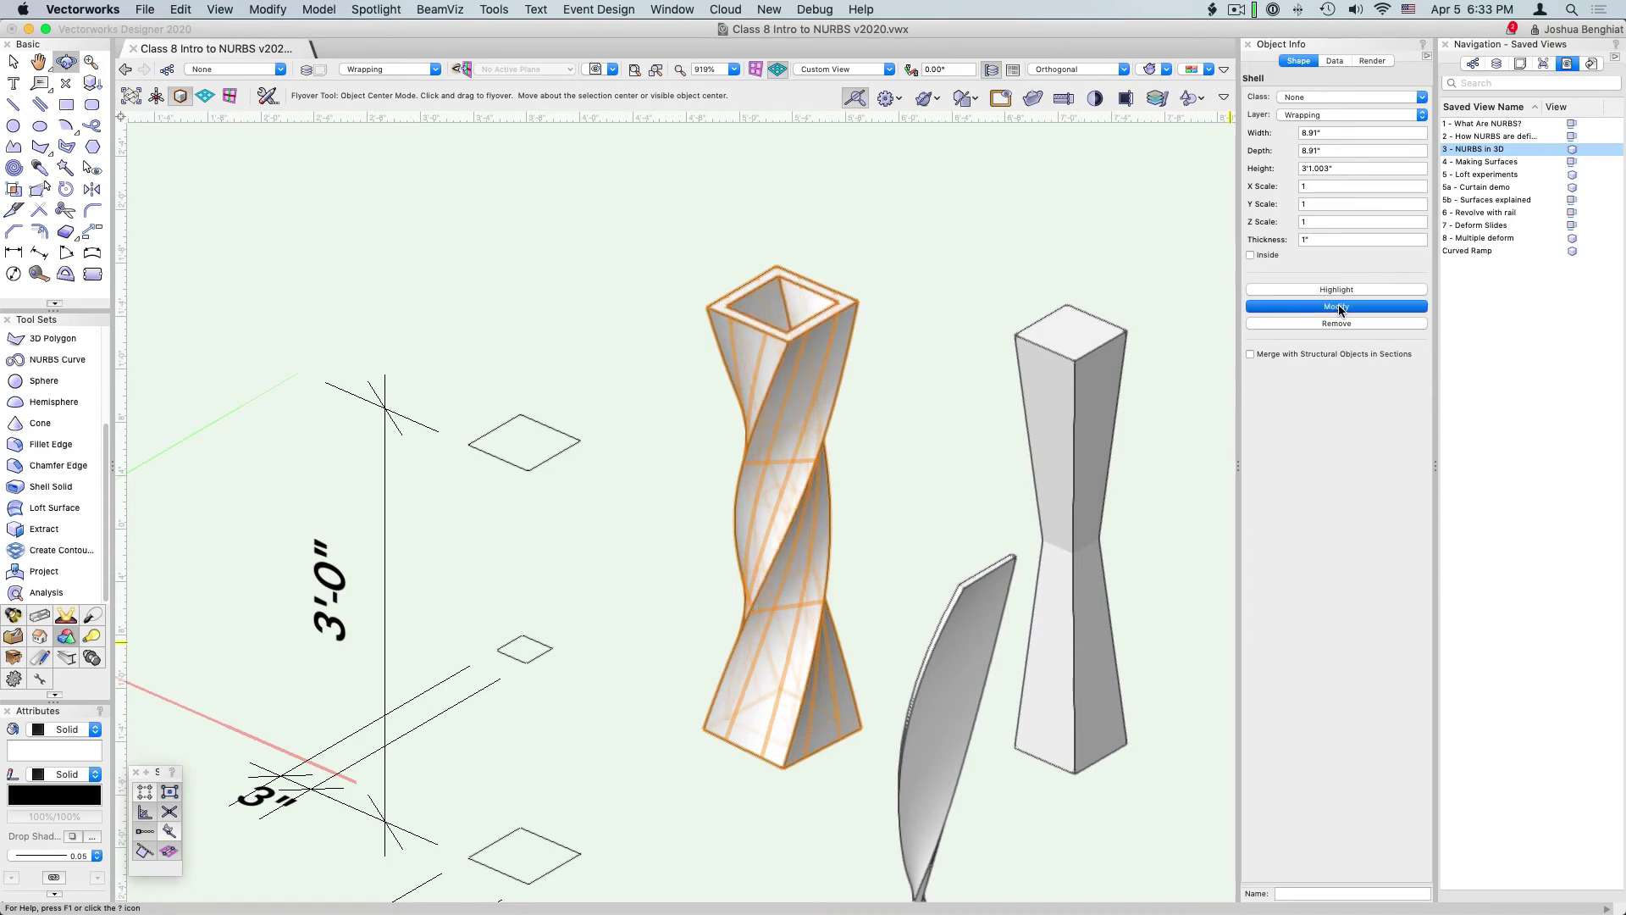
left_click(809, 366)
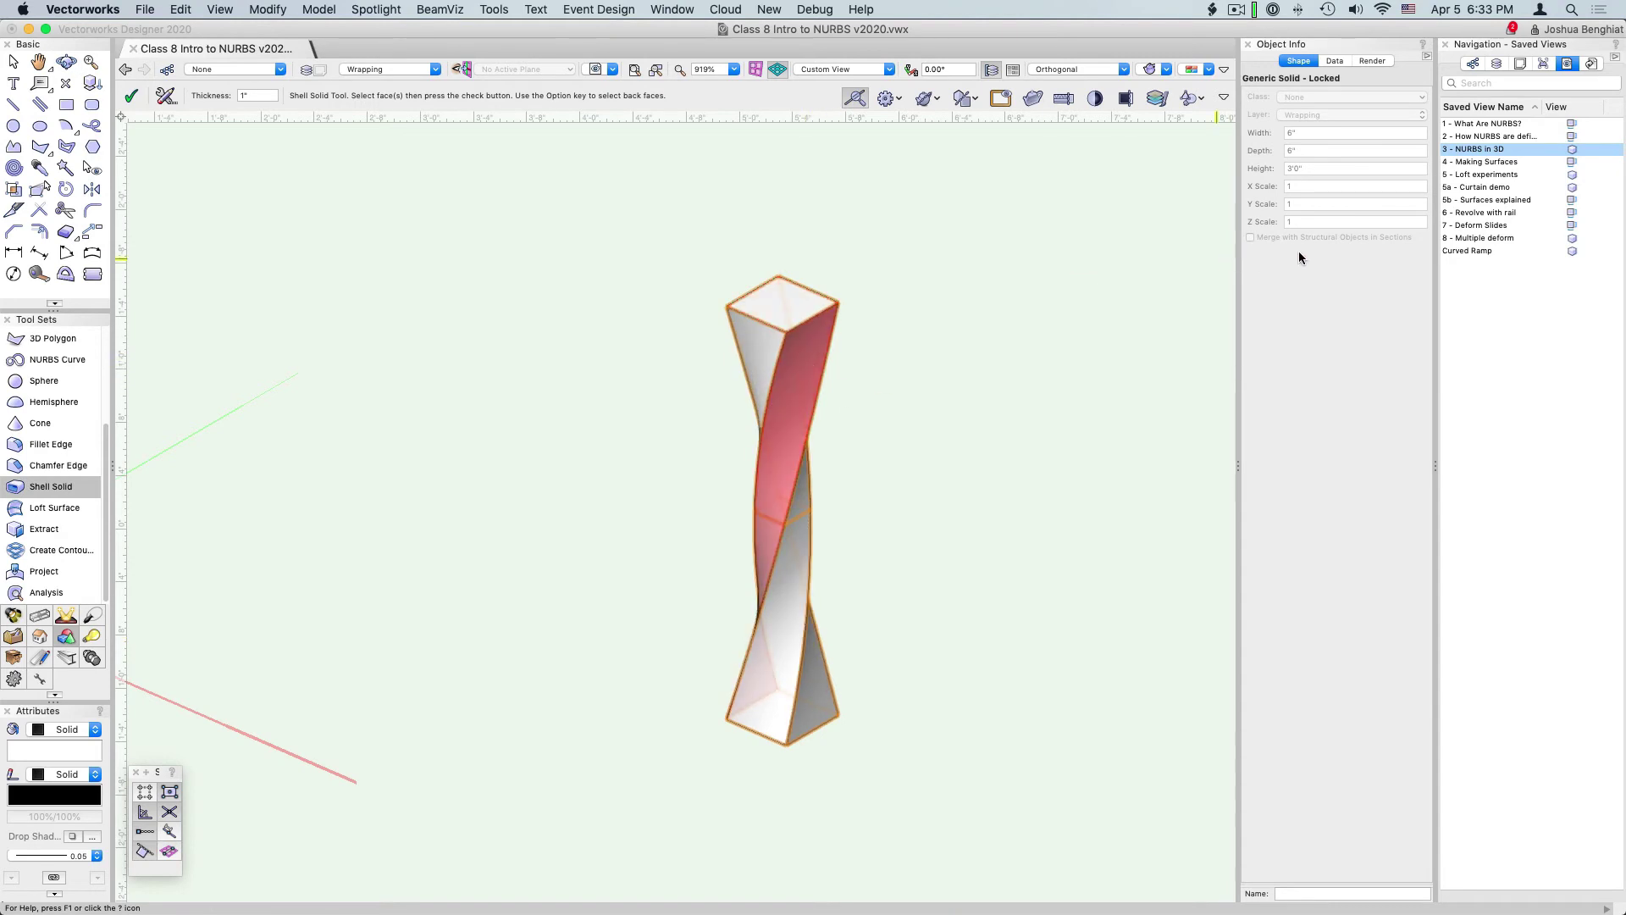
left_click(132, 95)
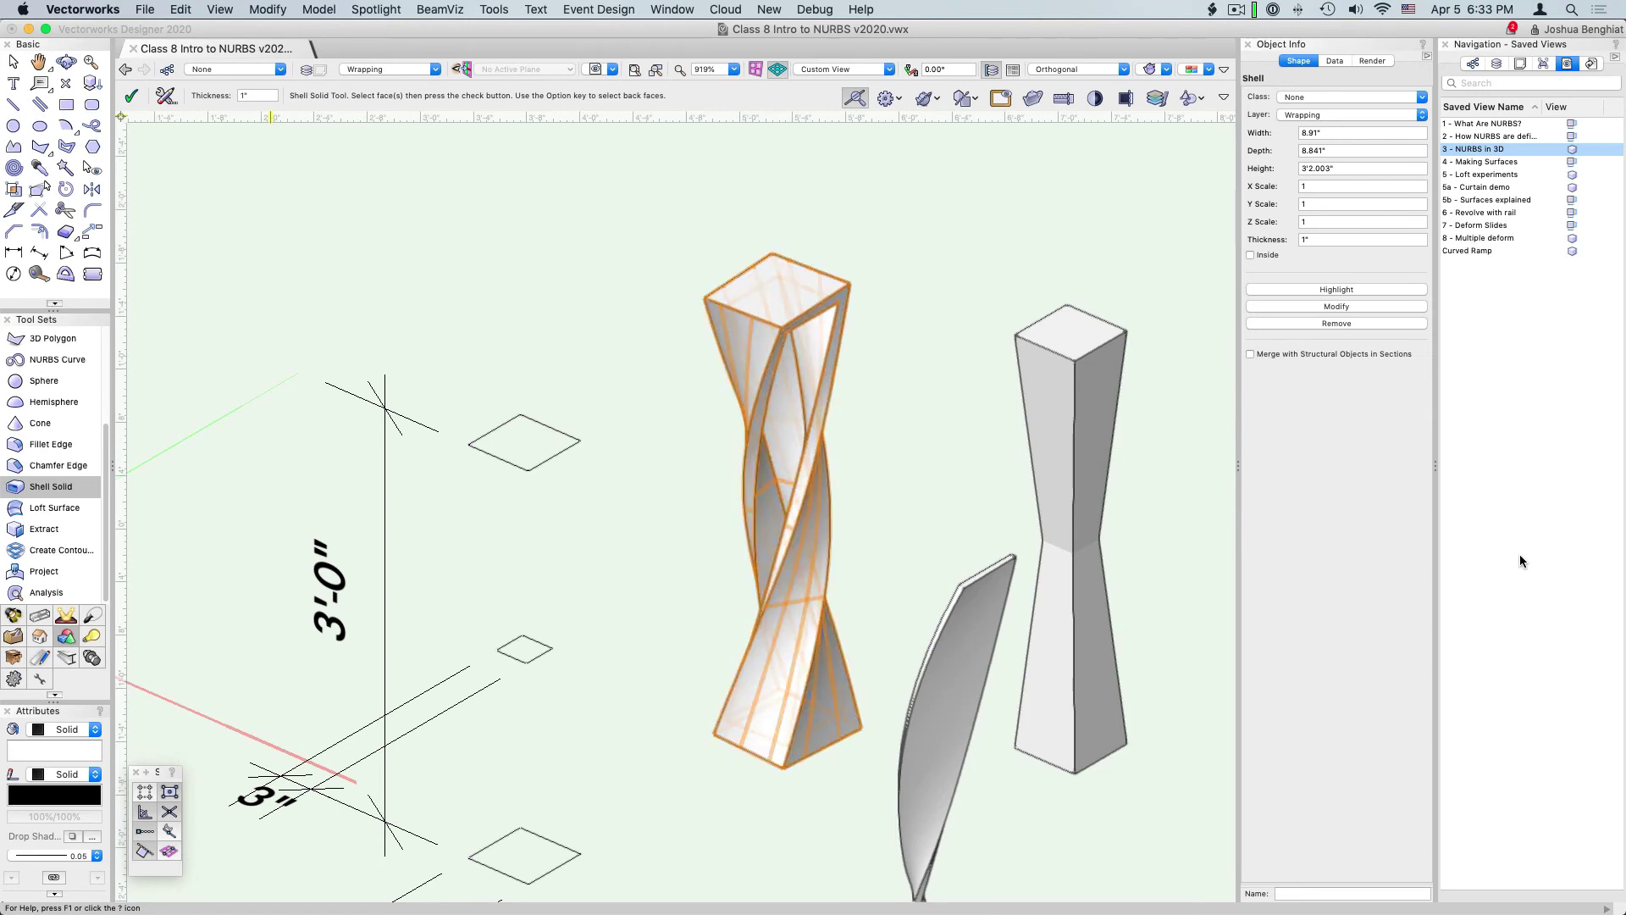
Remove the shell from the twisted column to get back the plain solid.
left_click(1337, 324)
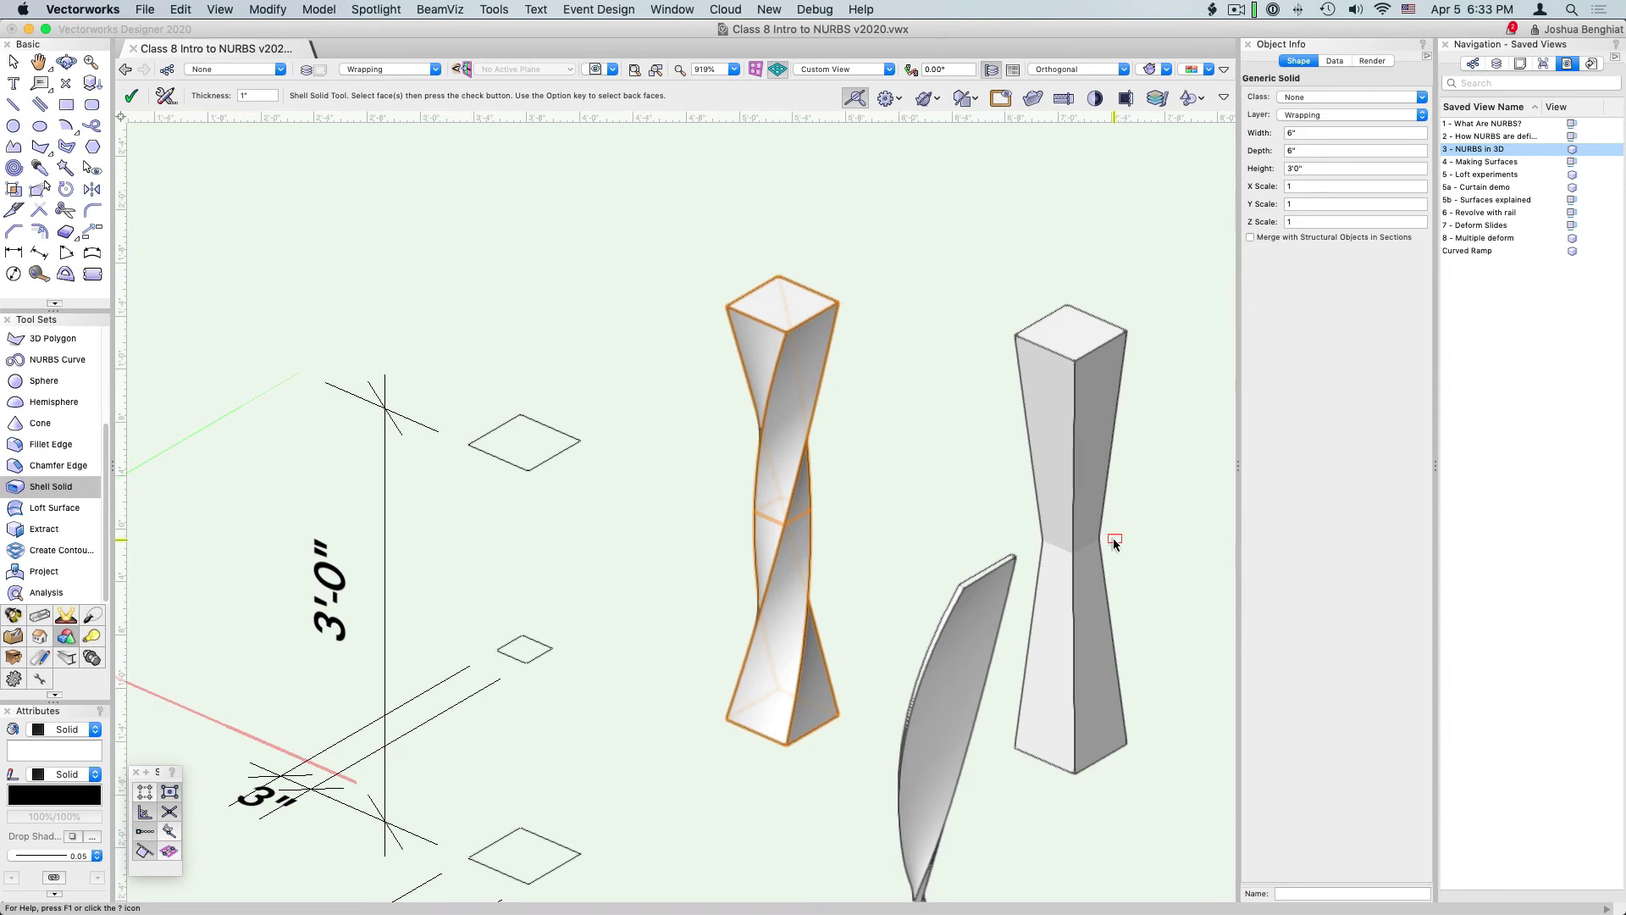
scroll(360, 333, "down", 3)
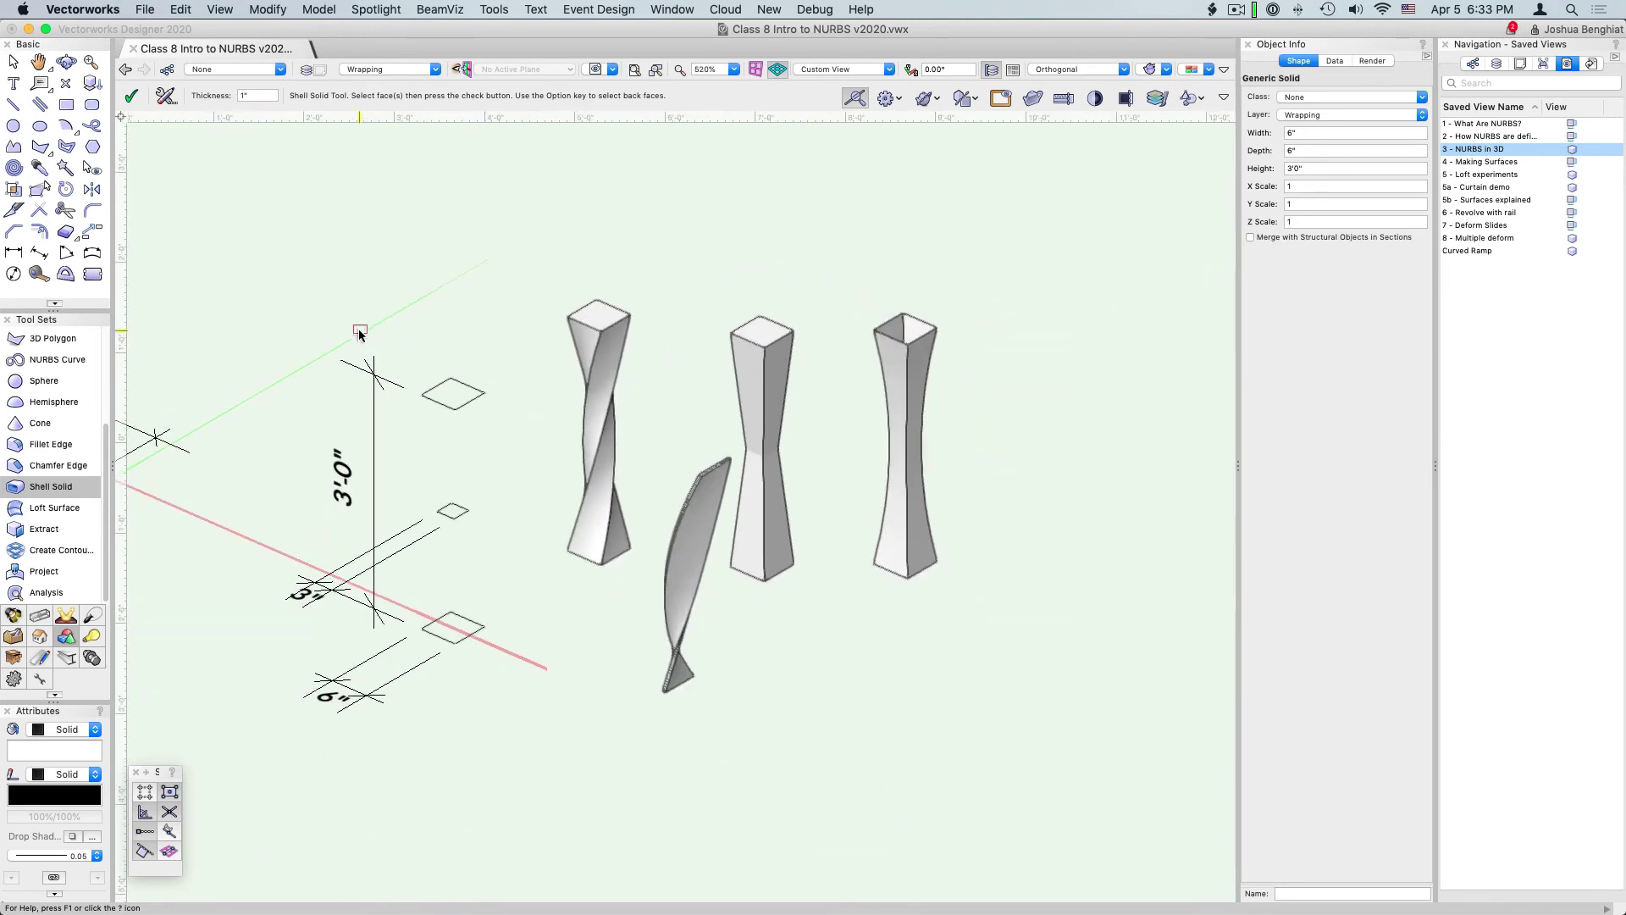
scroll(932, 343, "up", 3)
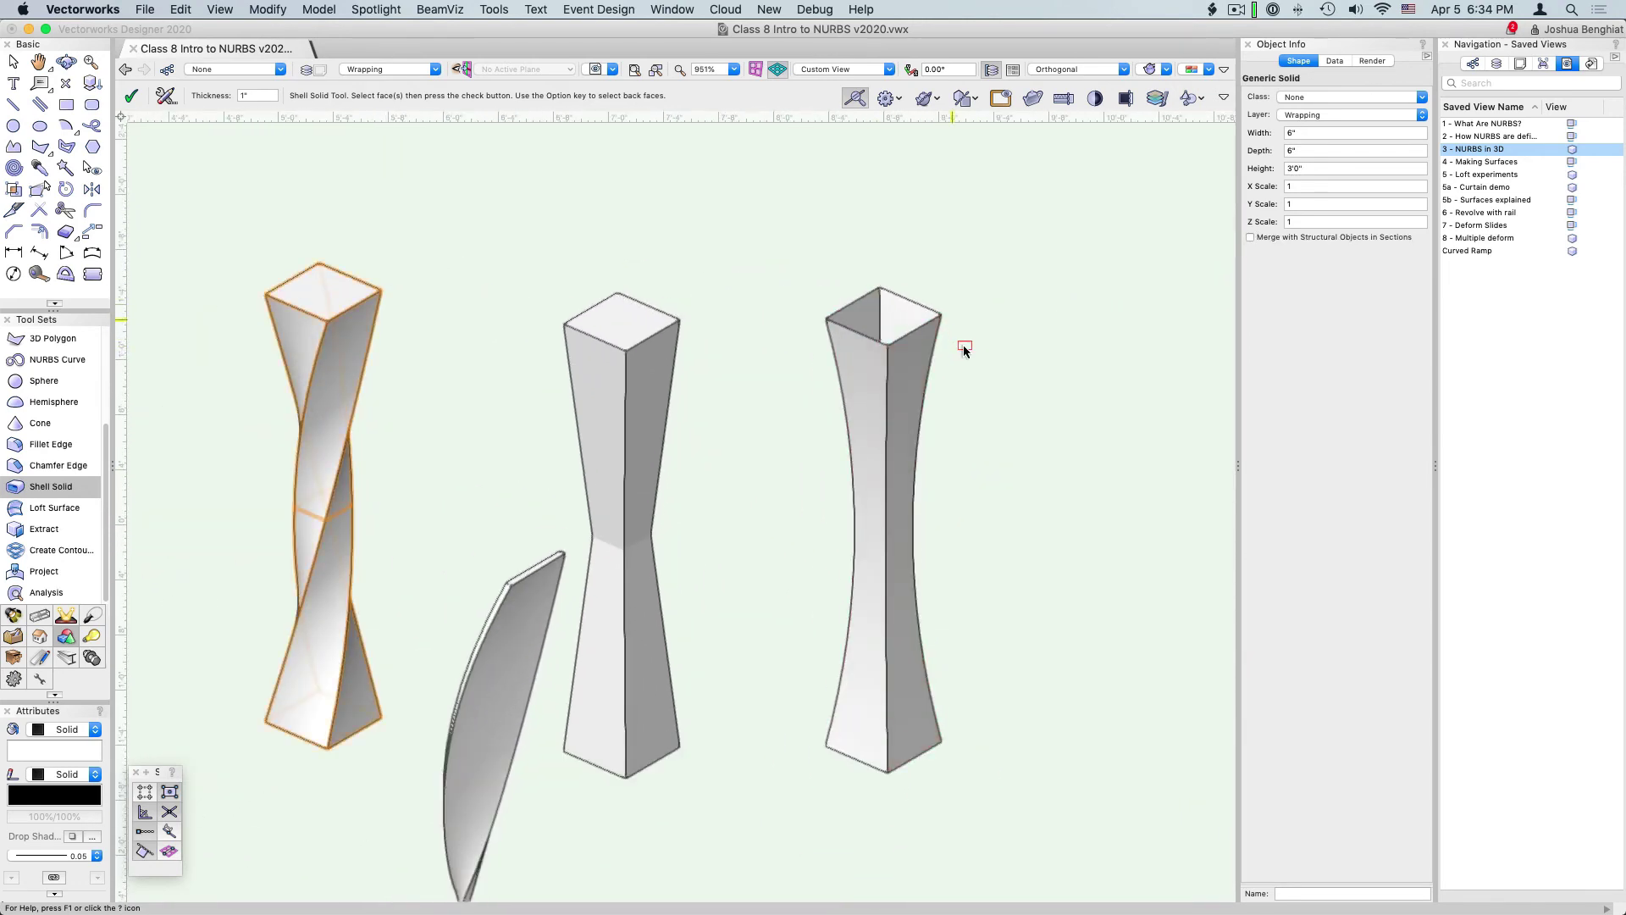
Convert the open-topped curved column to NURBS and ungroup it into separate surfaces.
left_click(13, 64)
left_click(878, 383)
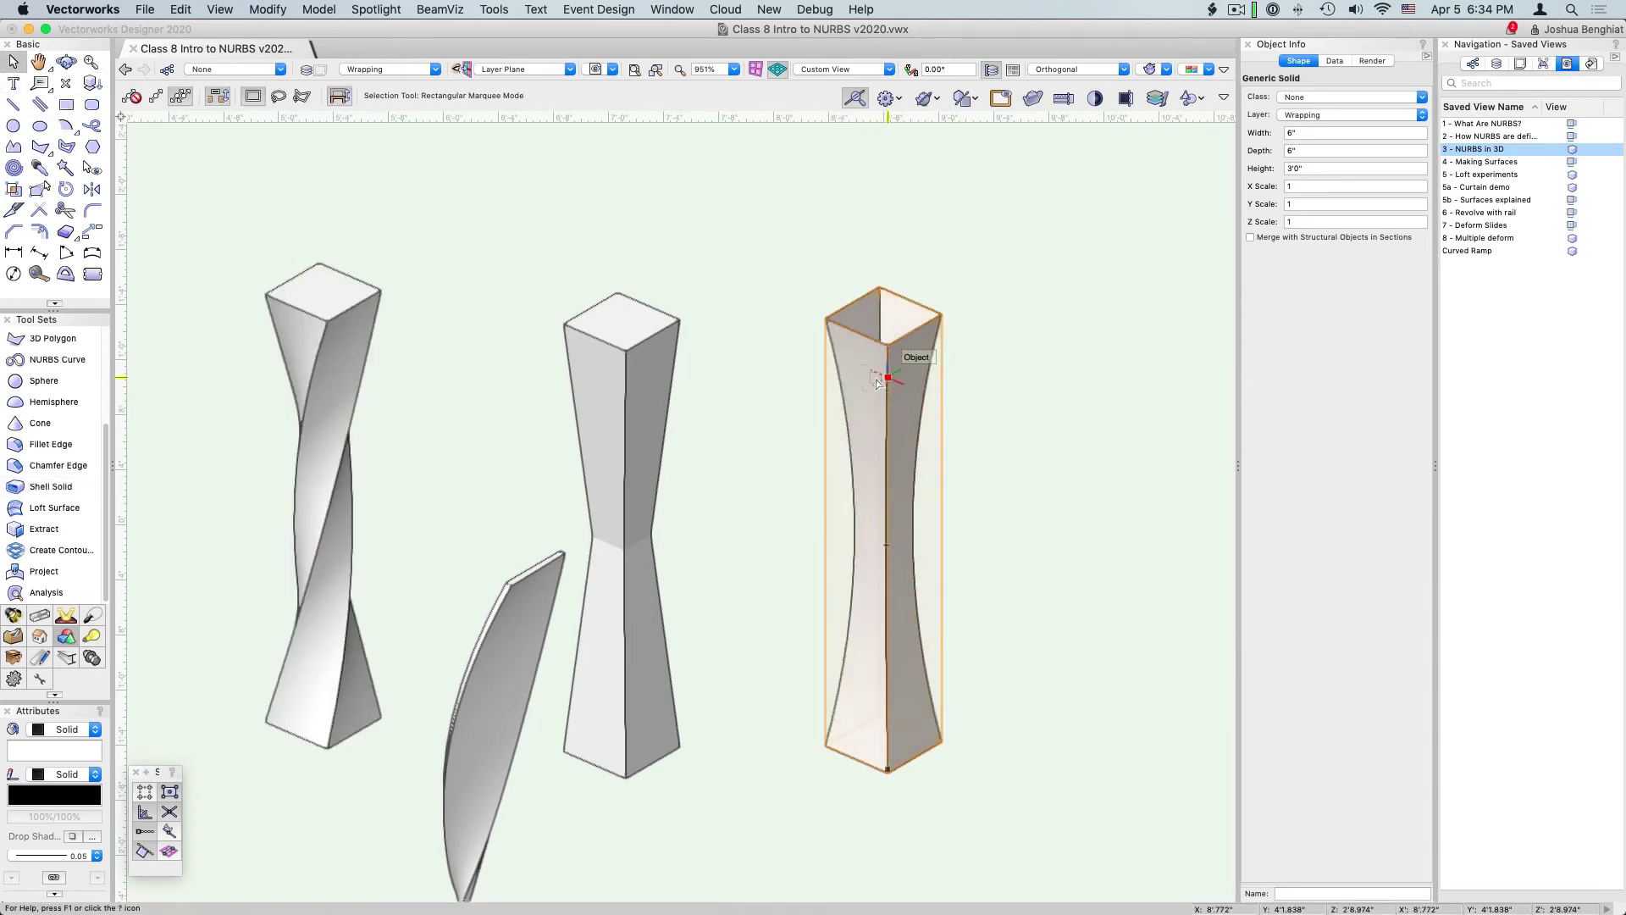
key("alt+super+n")
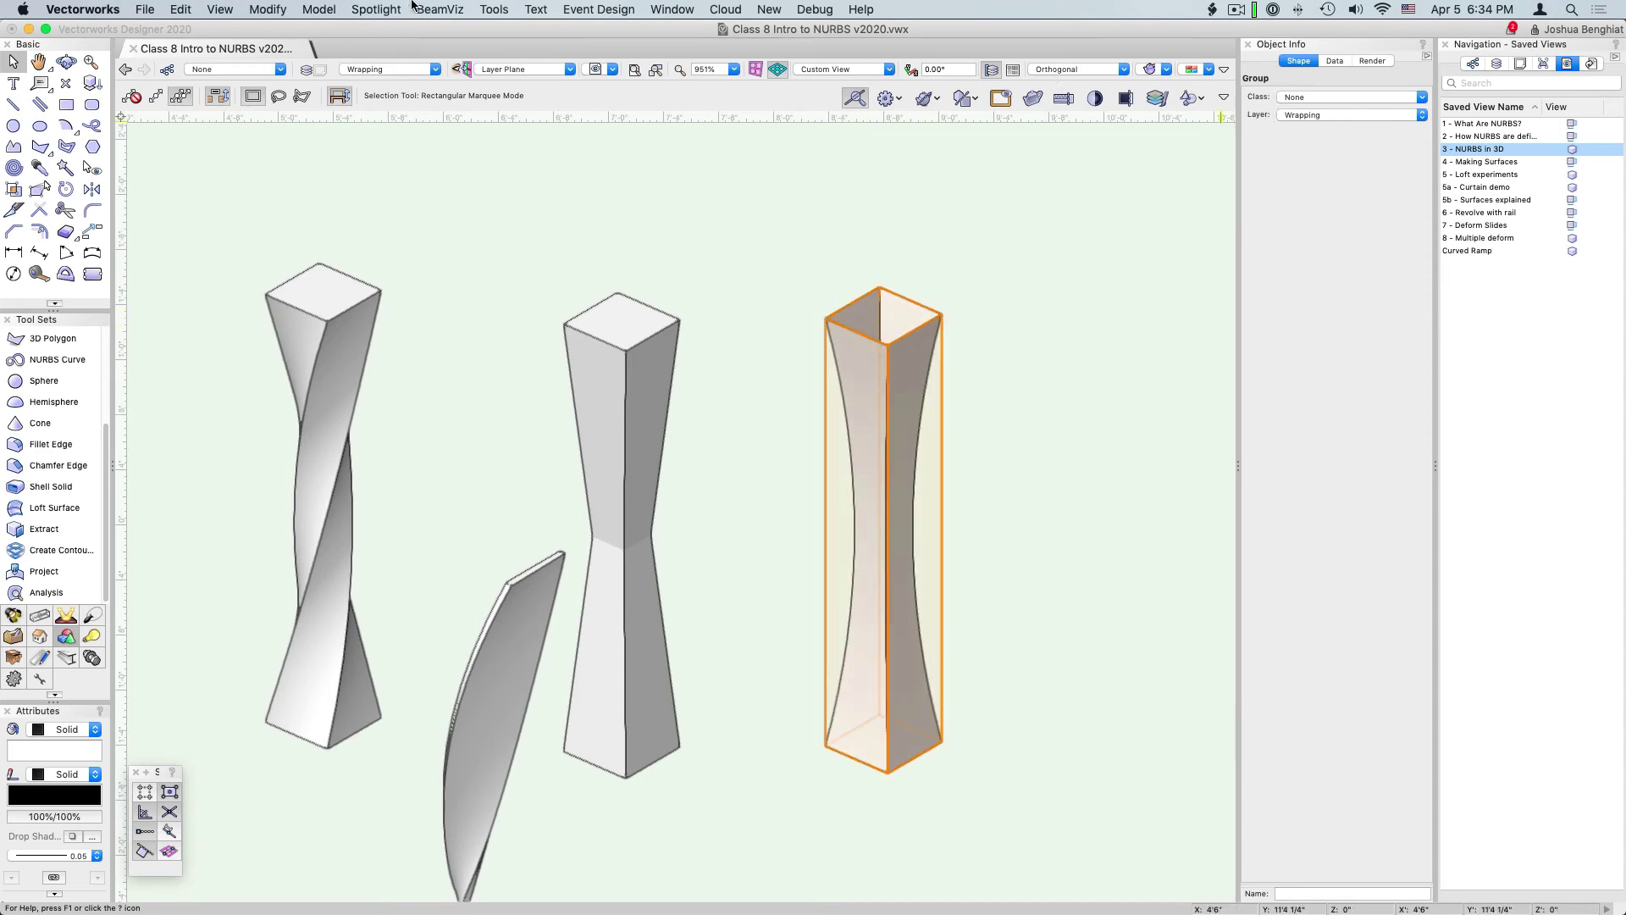
left_click(266, 9)
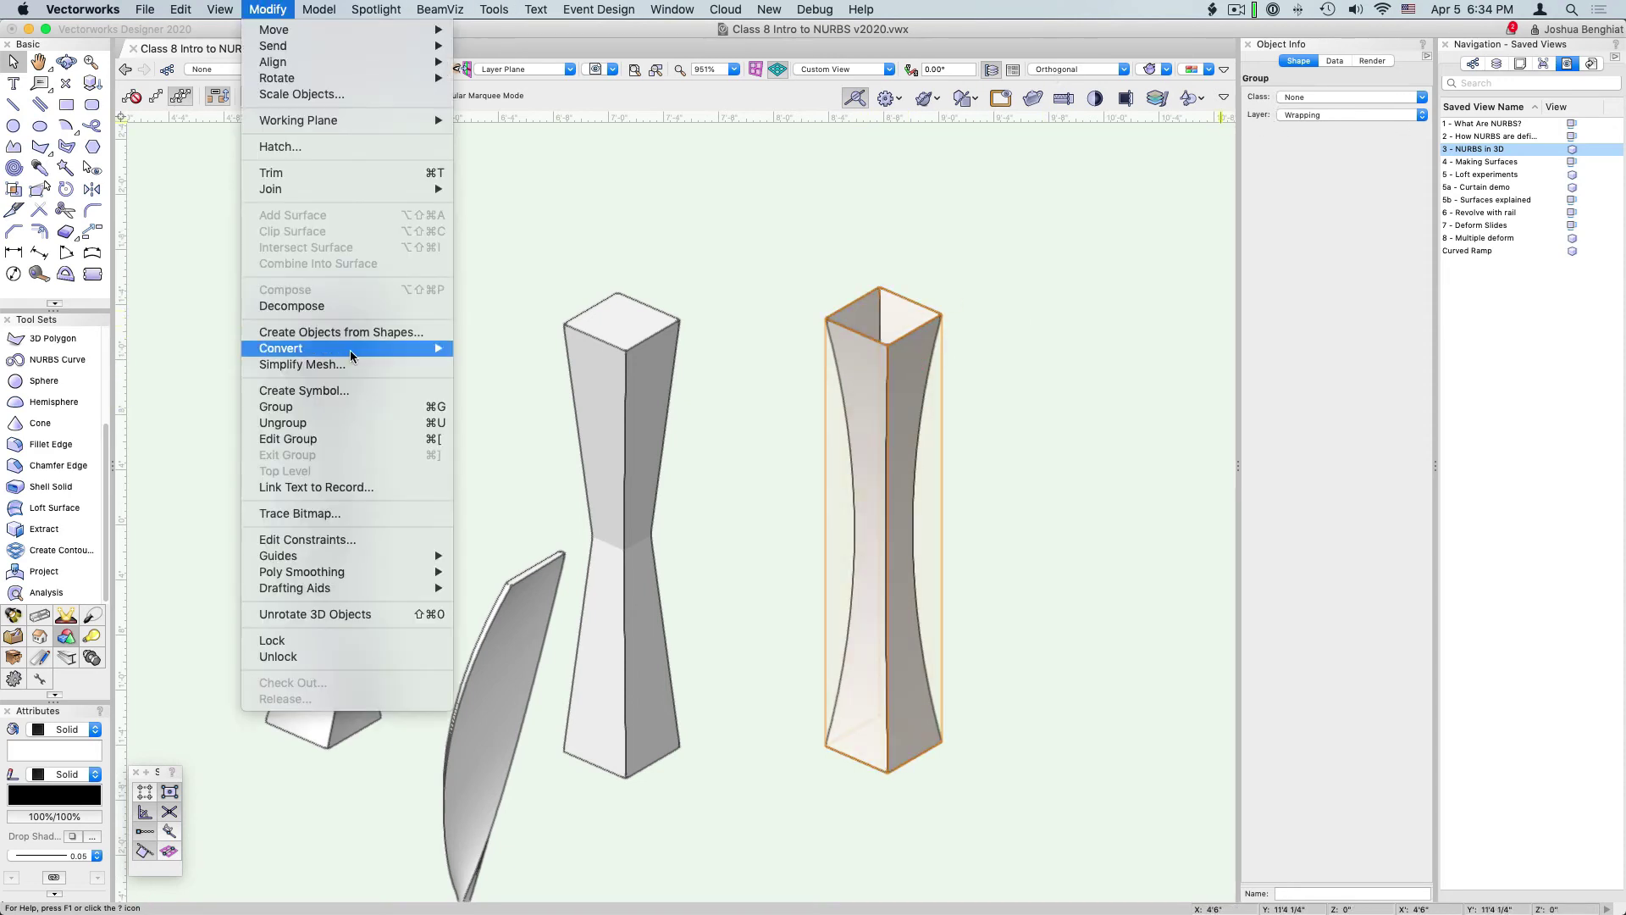
left_click(337, 424)
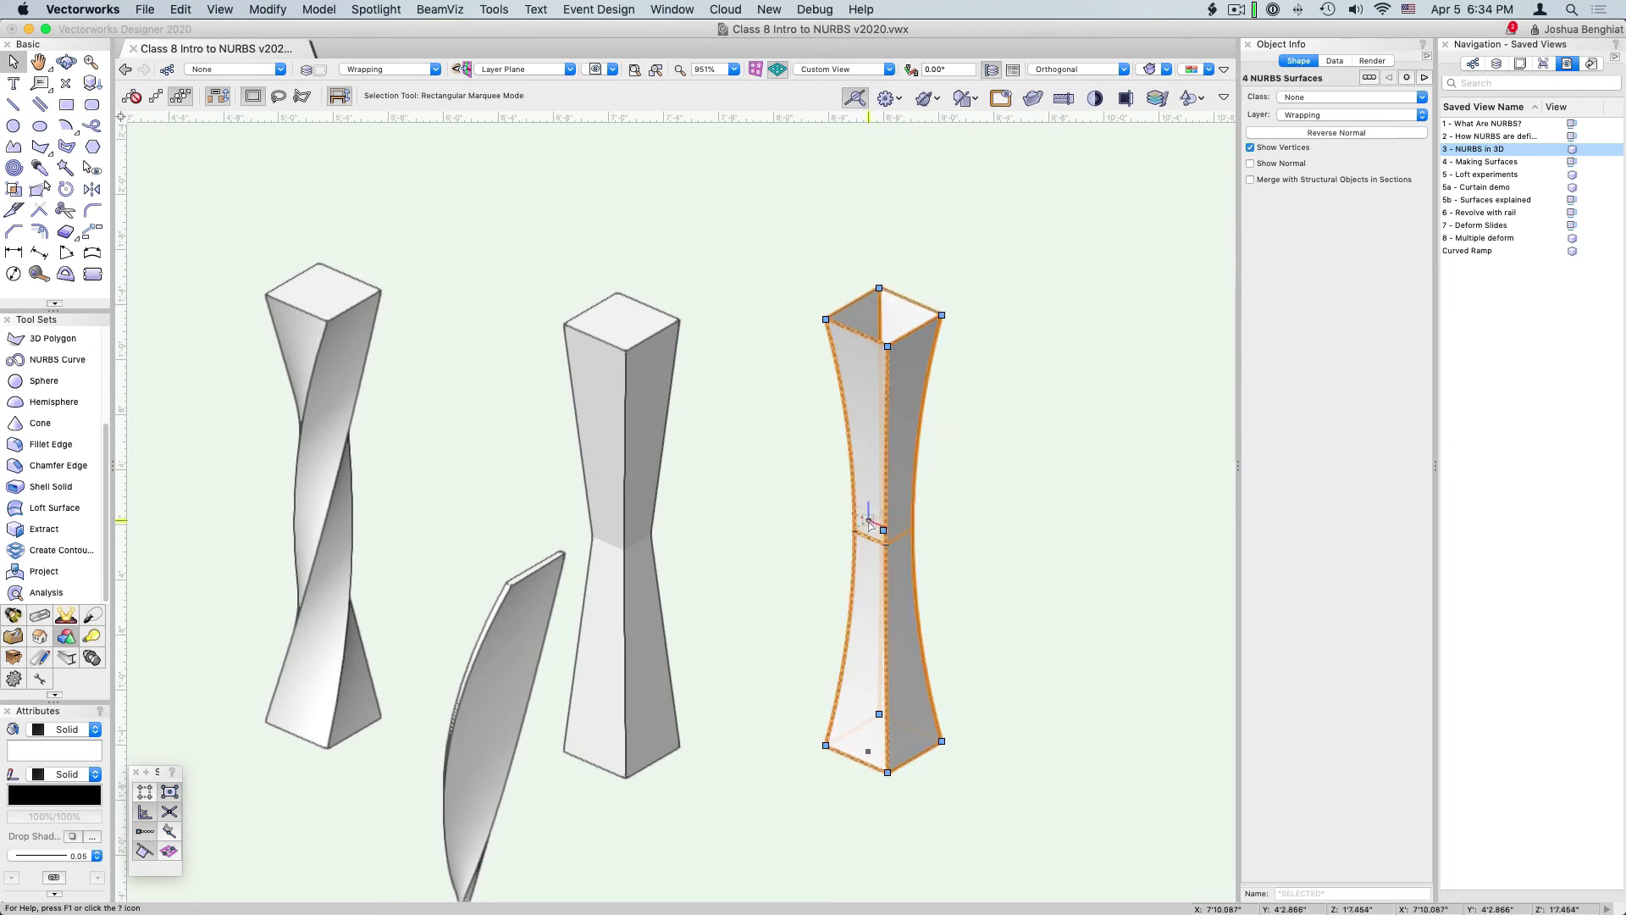
Join the curved column's four NURBS surfaces with Stitch and Trim Surfaces.
left_click(307, 8)
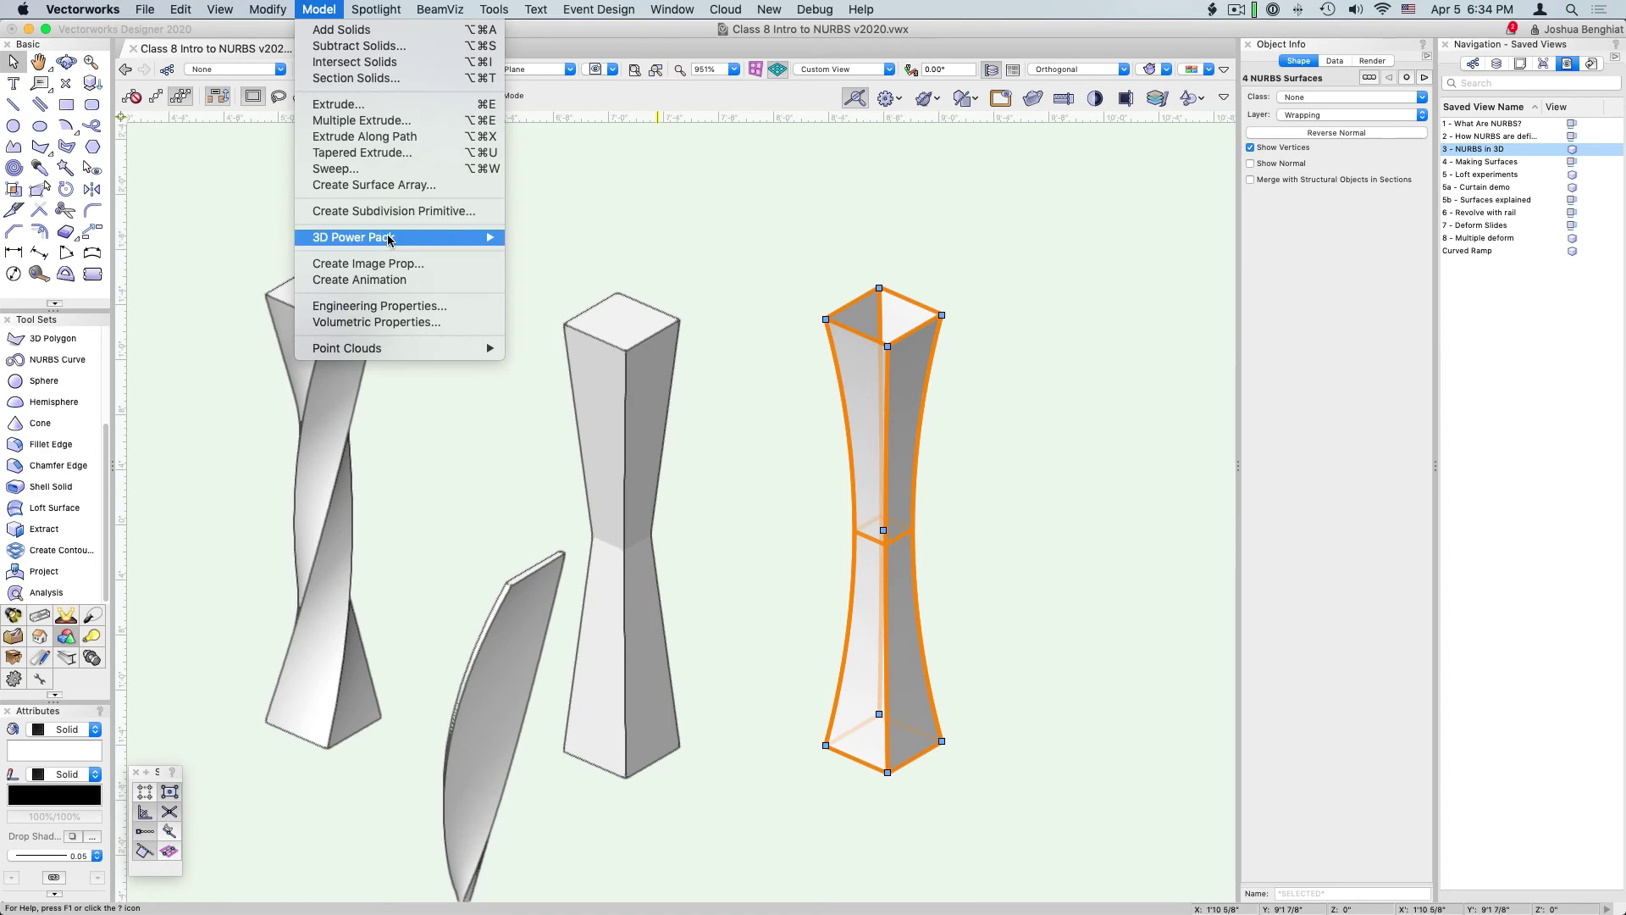
mouse_move(388, 244)
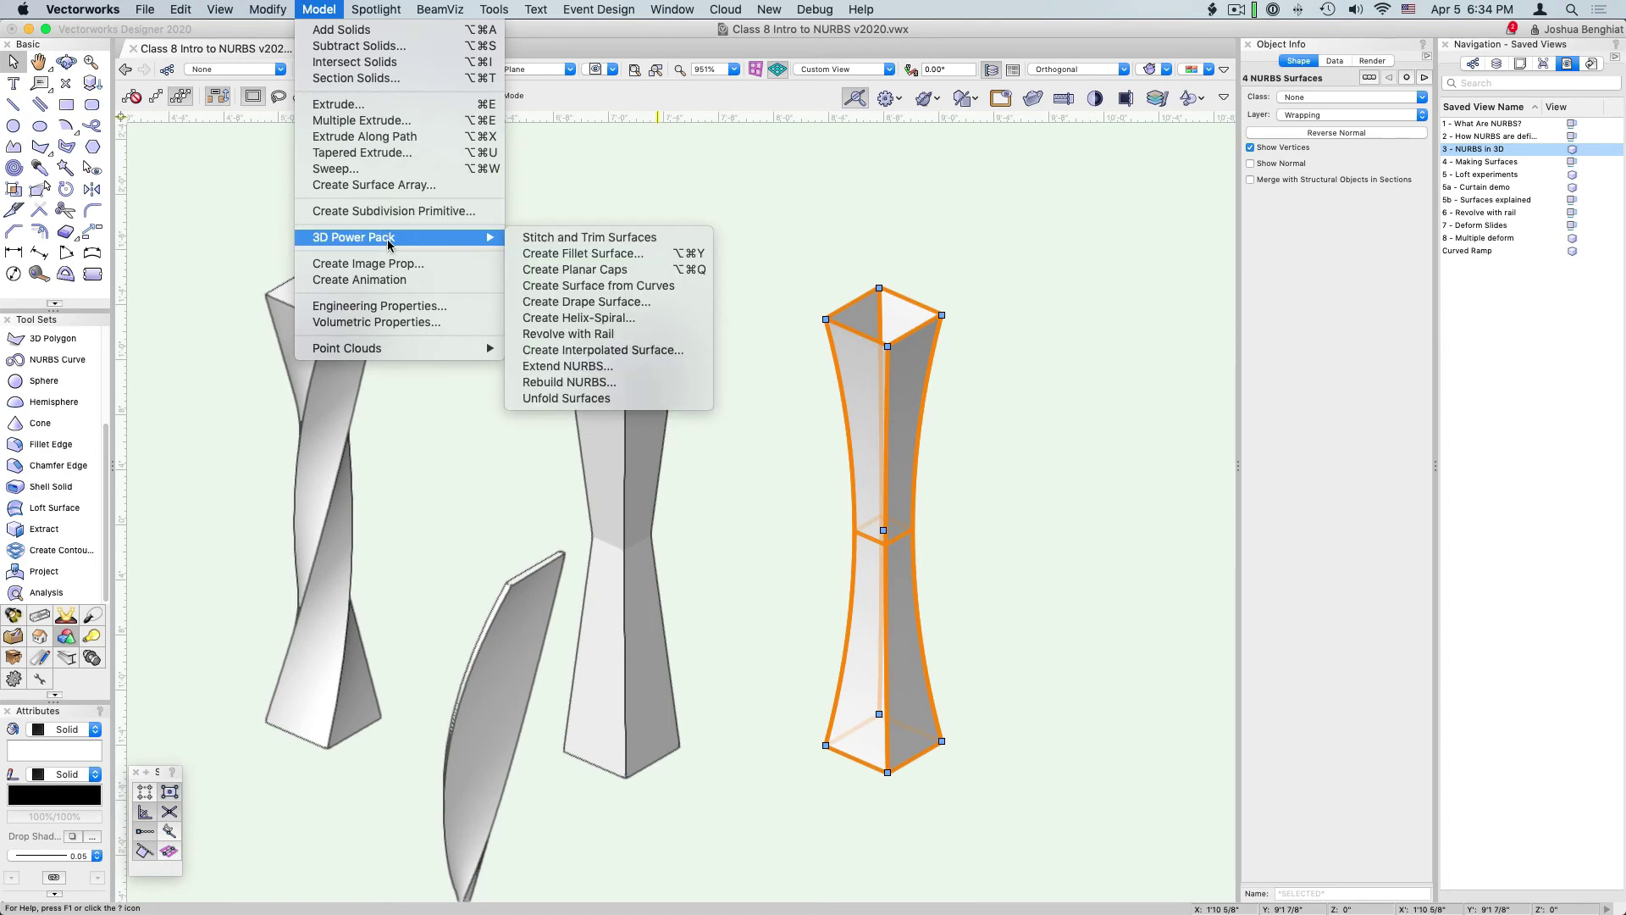
left_click(604, 238)
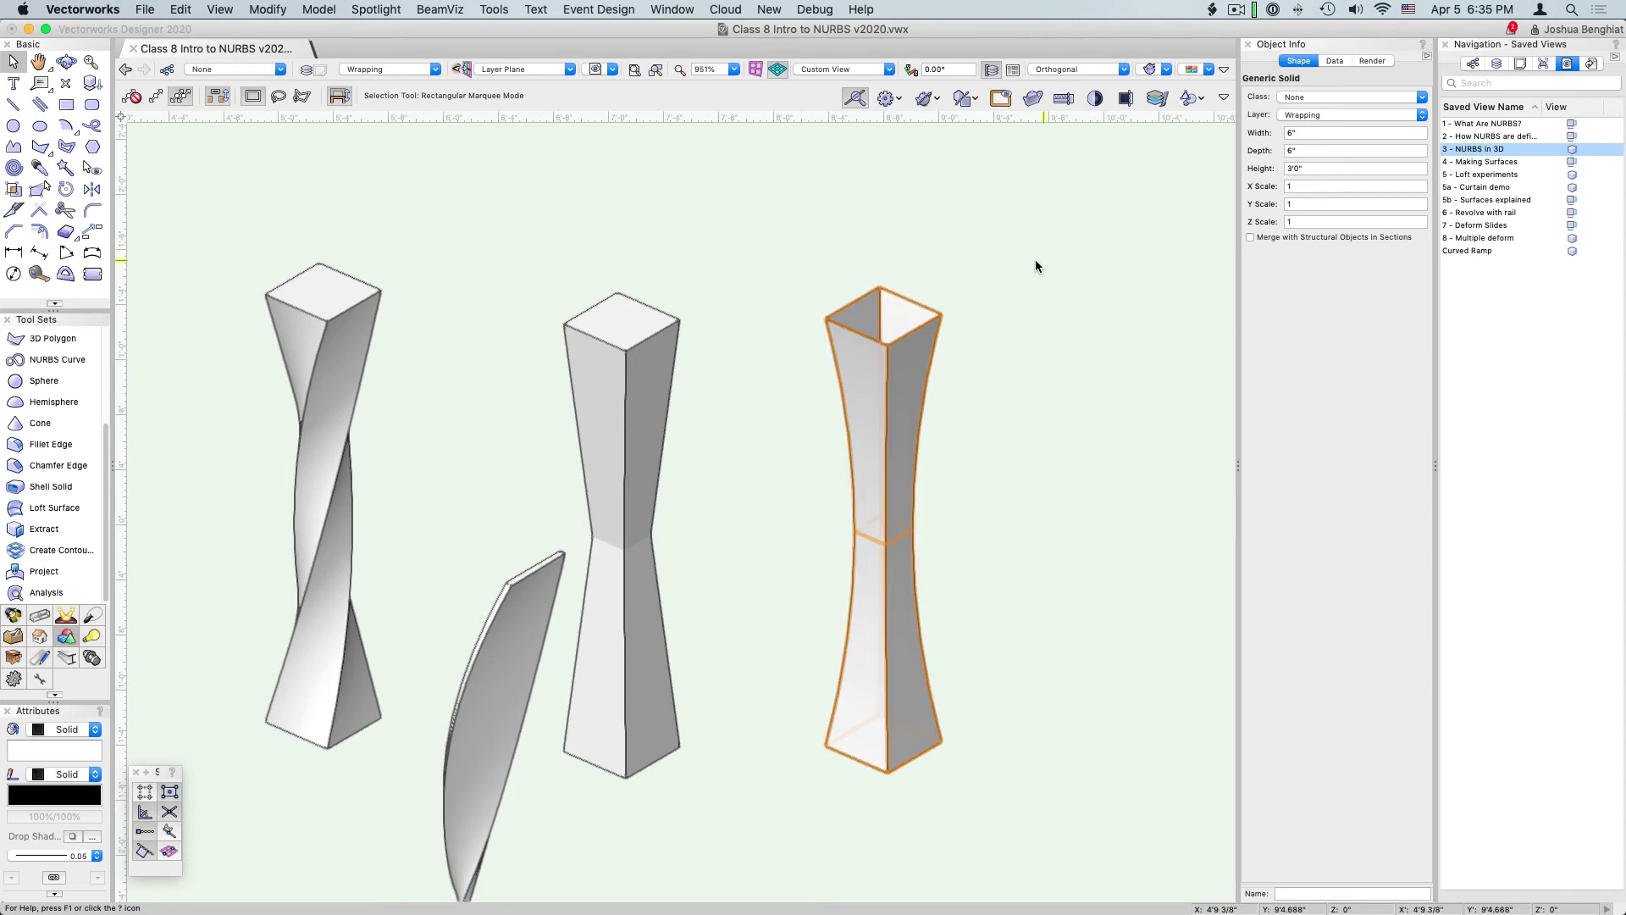
Create planar caps over the open ends of the stitched curved column.
scroll(910, 305, "up", 5)
left_click(915, 302)
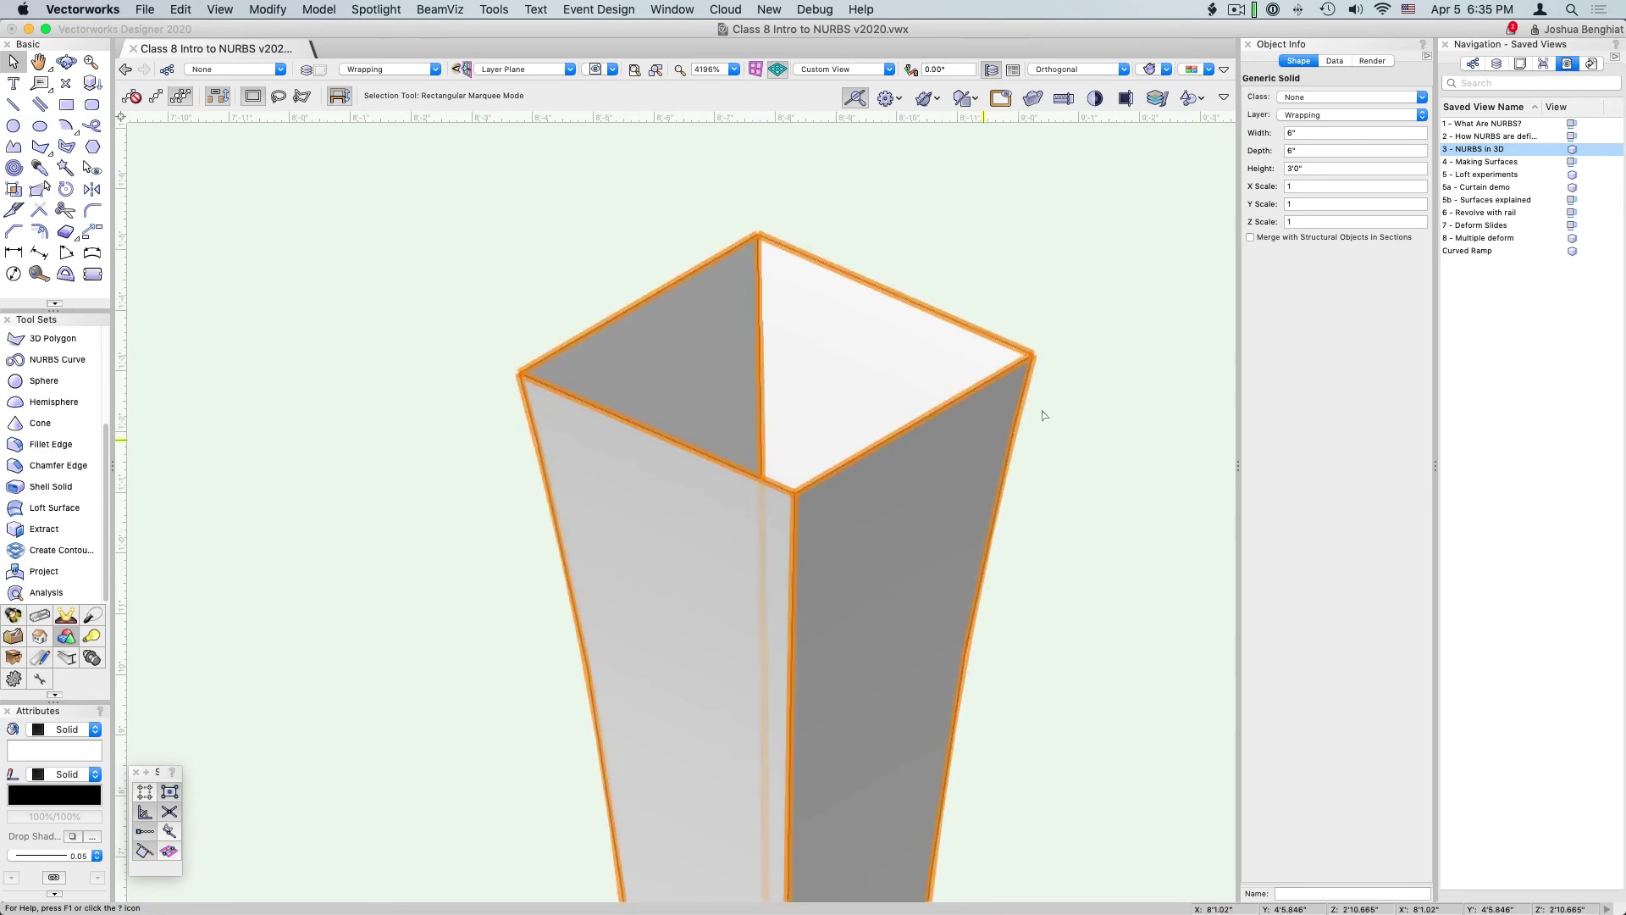
left_click(907, 333)
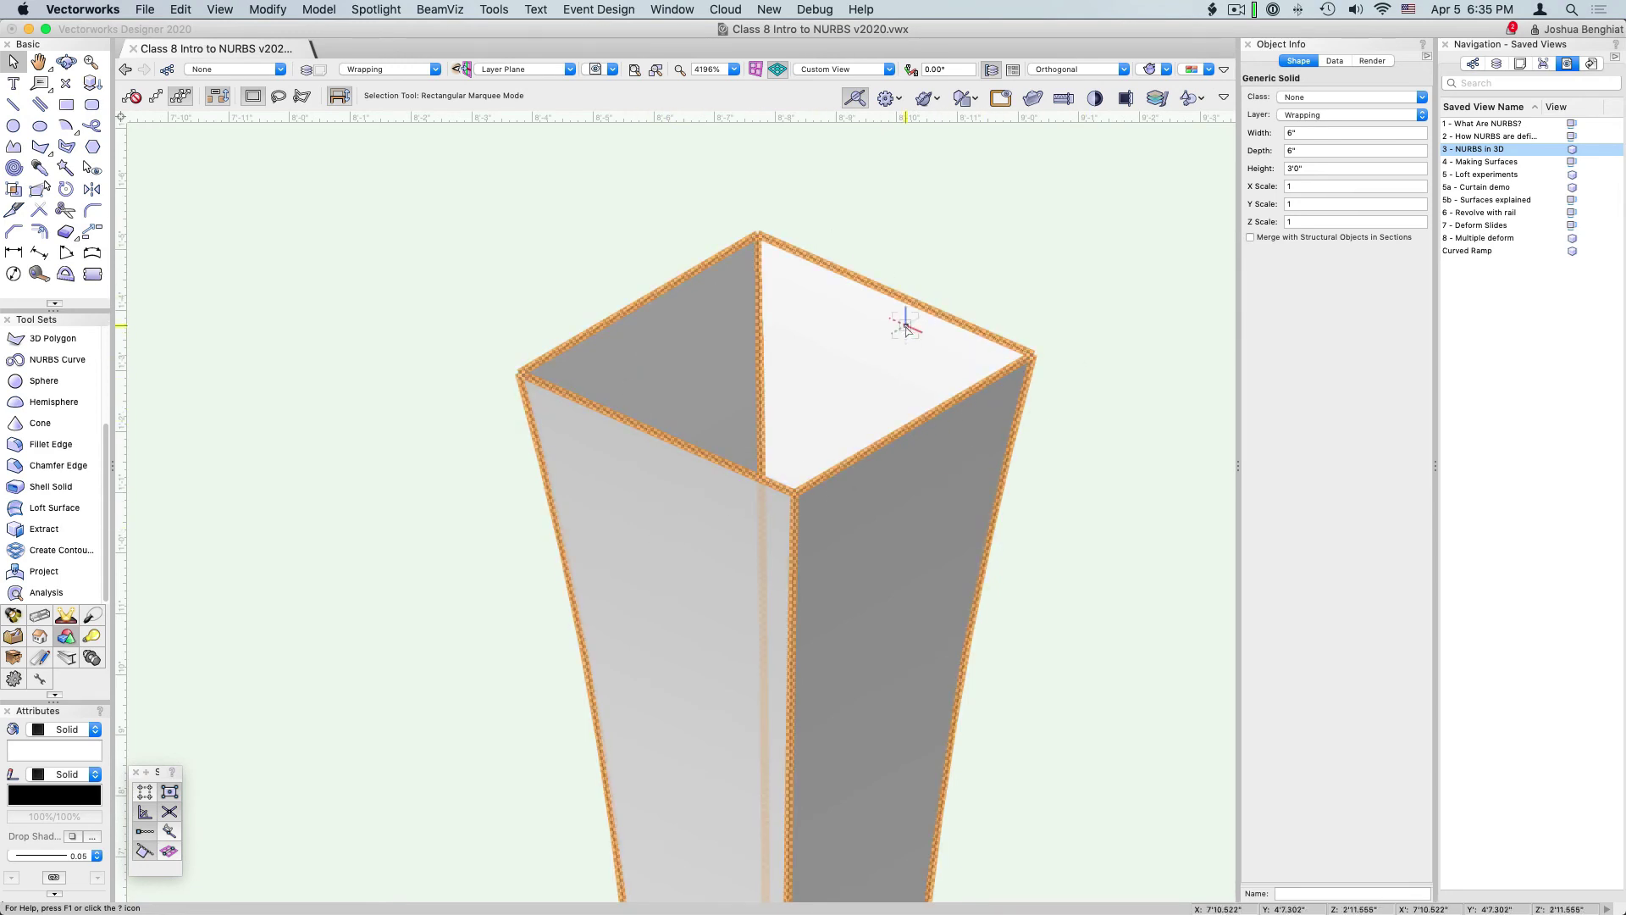
scroll(907, 333, "down", 5)
scroll(907, 328, "down", 2)
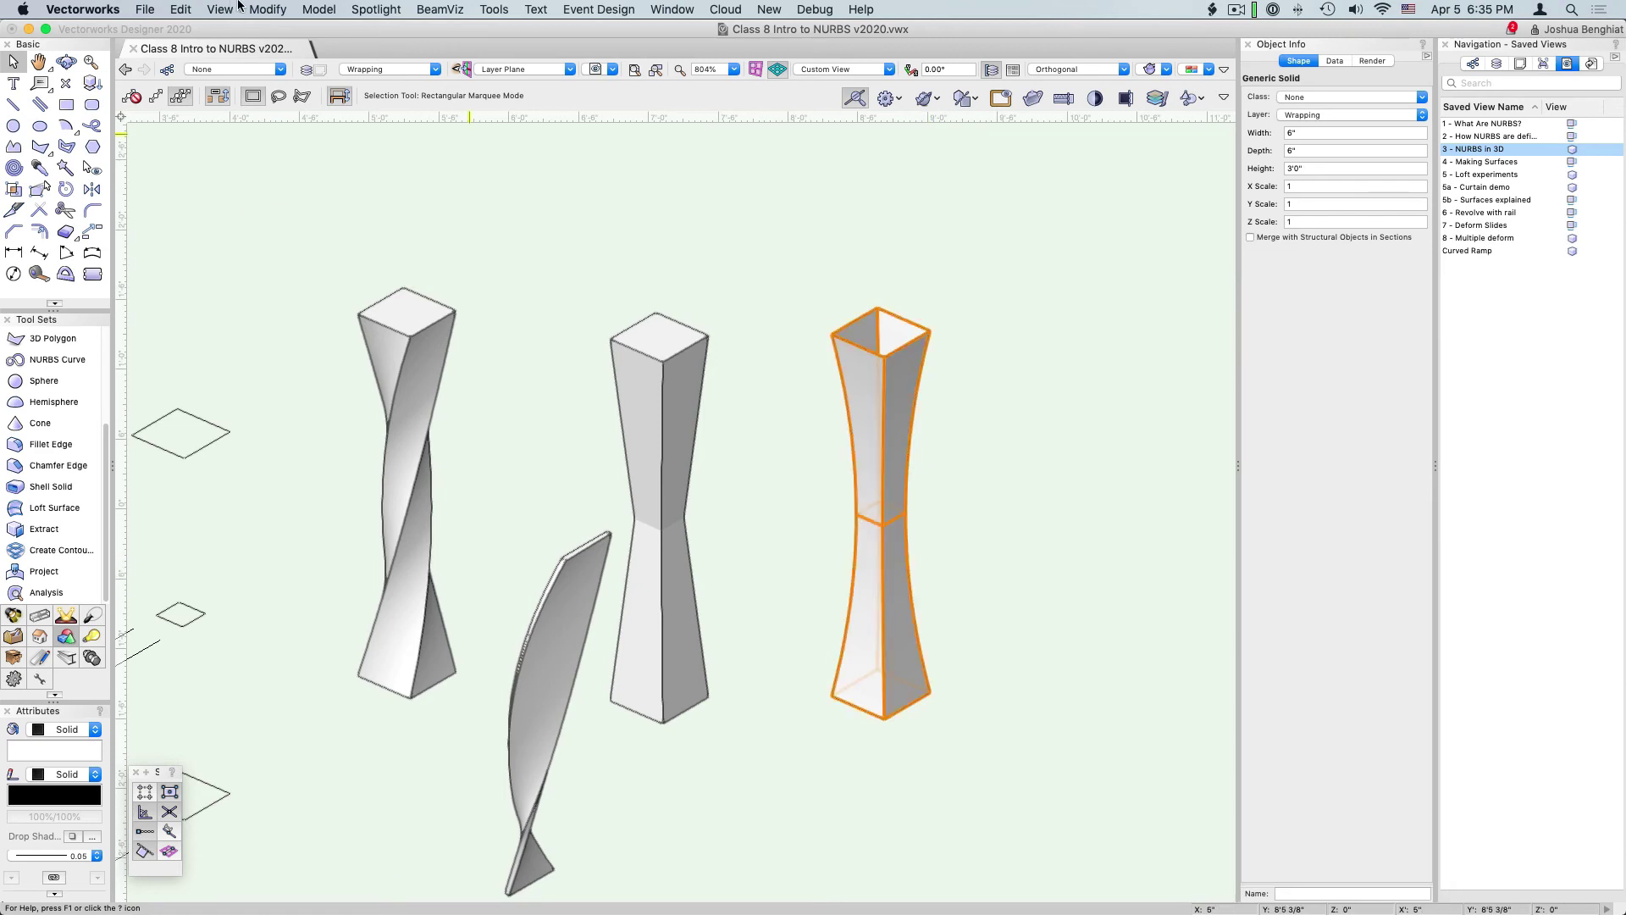
left_click(313, 7)
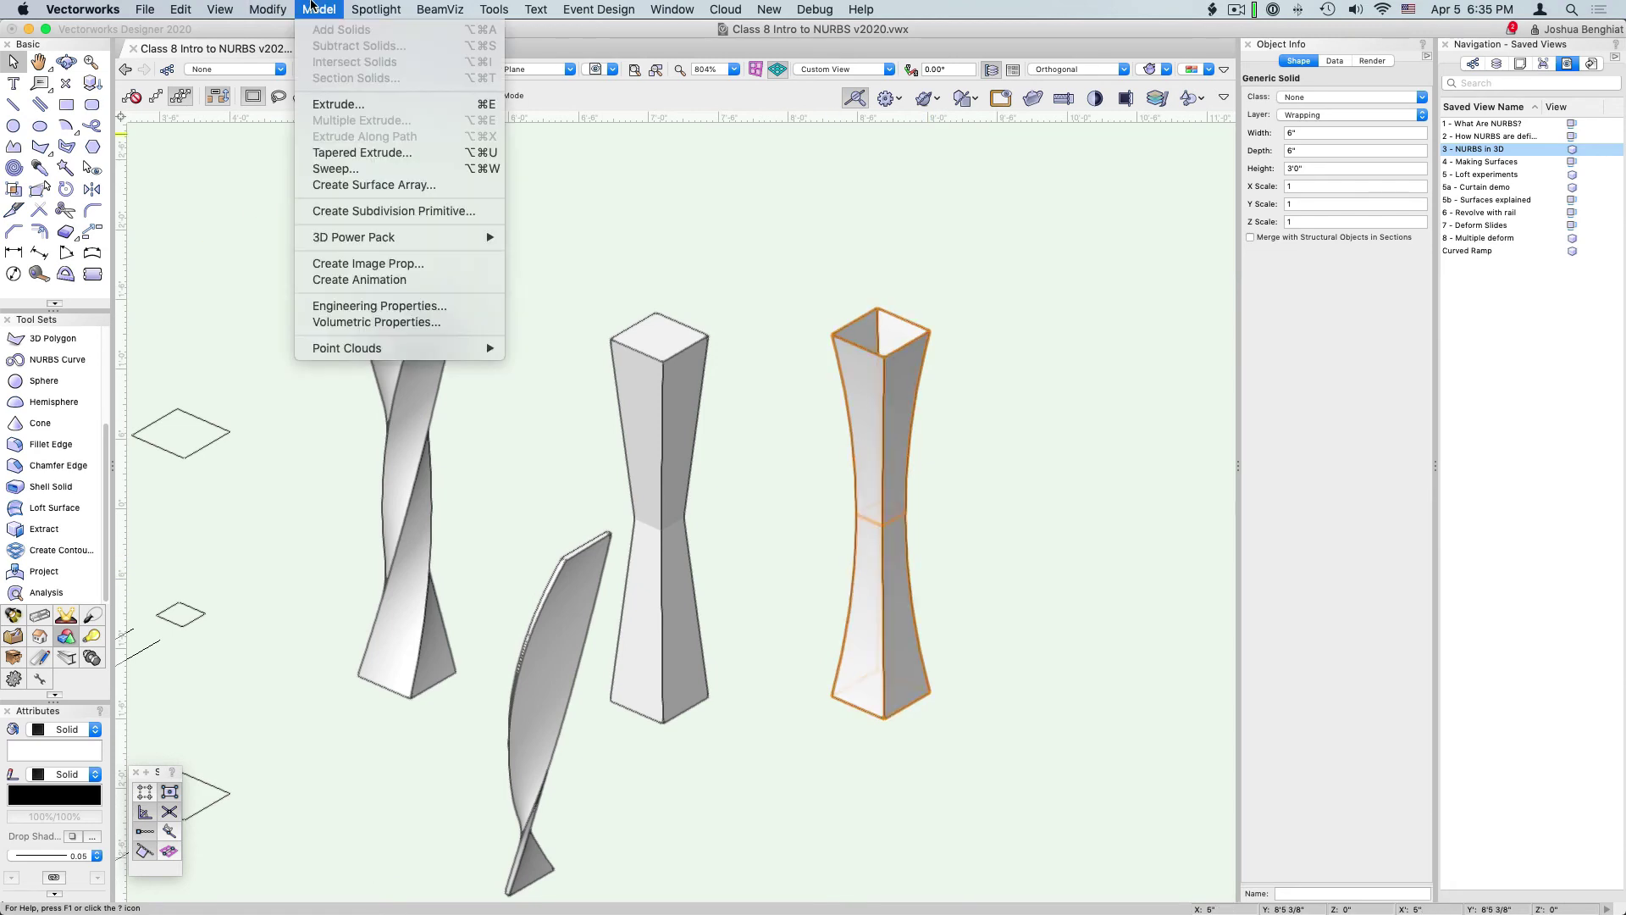
mouse_move(386, 242)
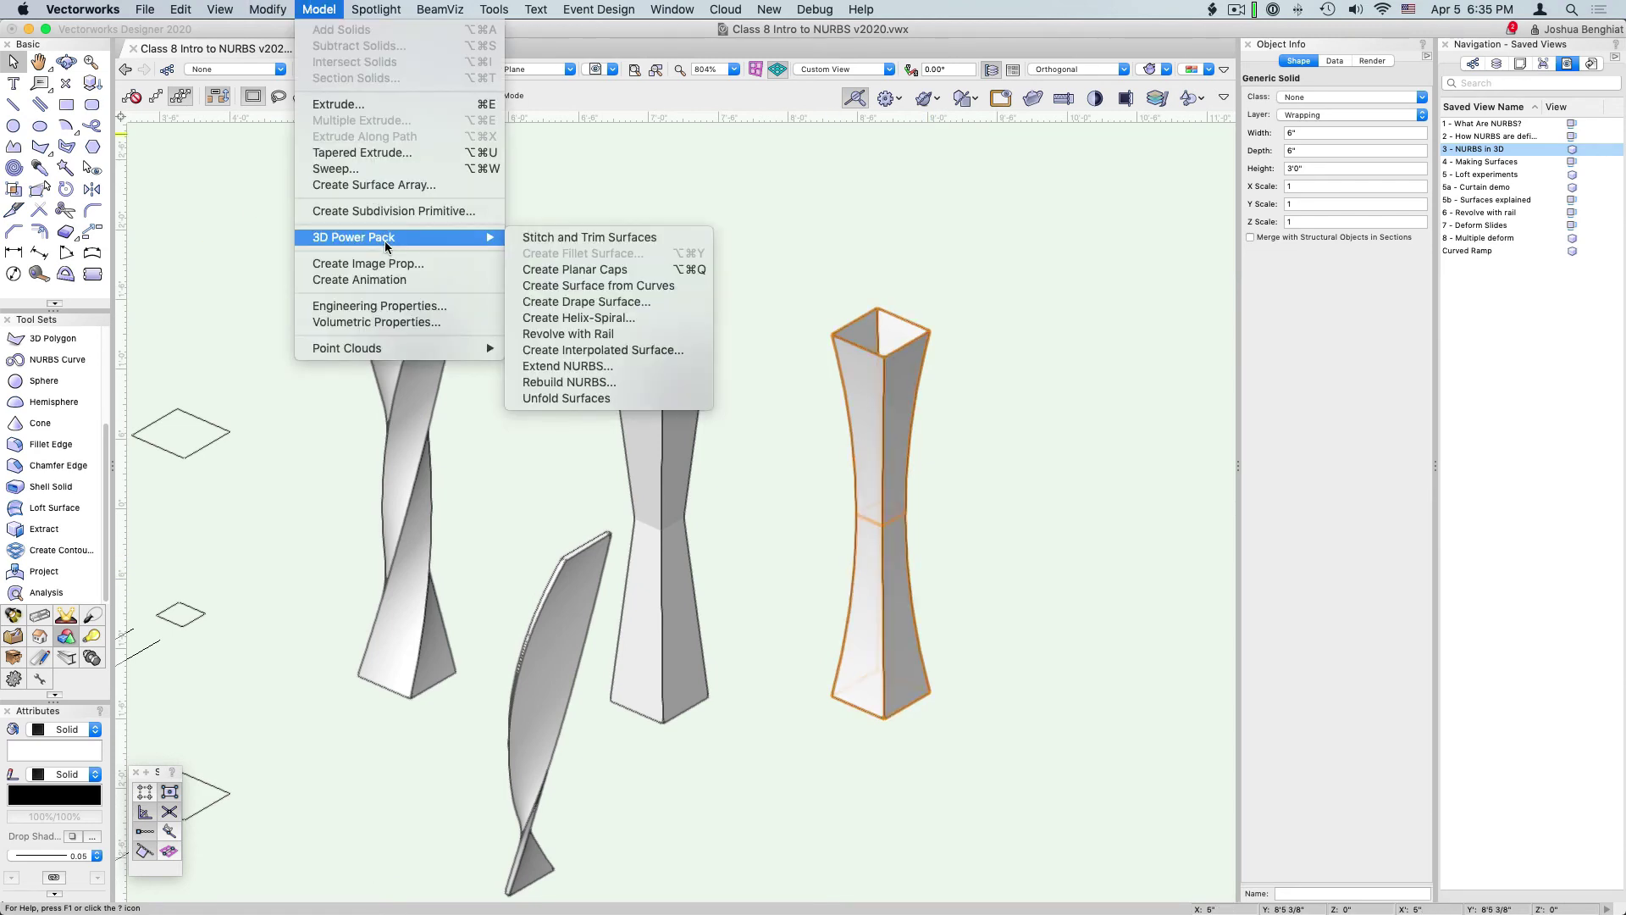
left_click(620, 271)
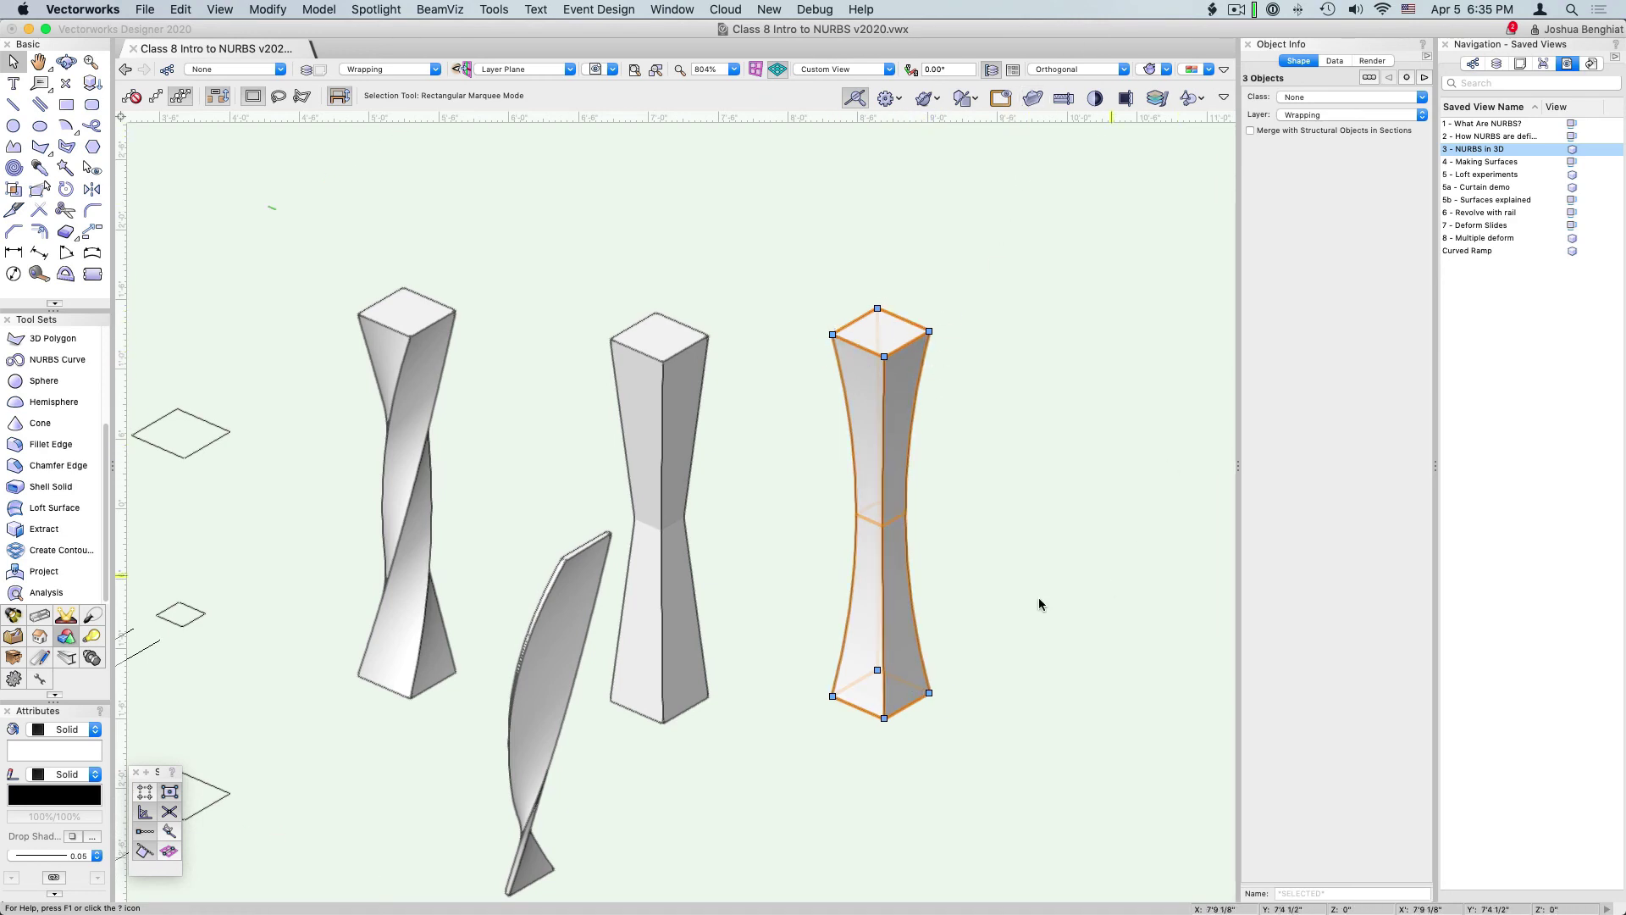
Select the curved column with its two caps and stitch and trim them into one solid.
left_click_drag(1014, 198, 785, 826)
left_click(271, 9)
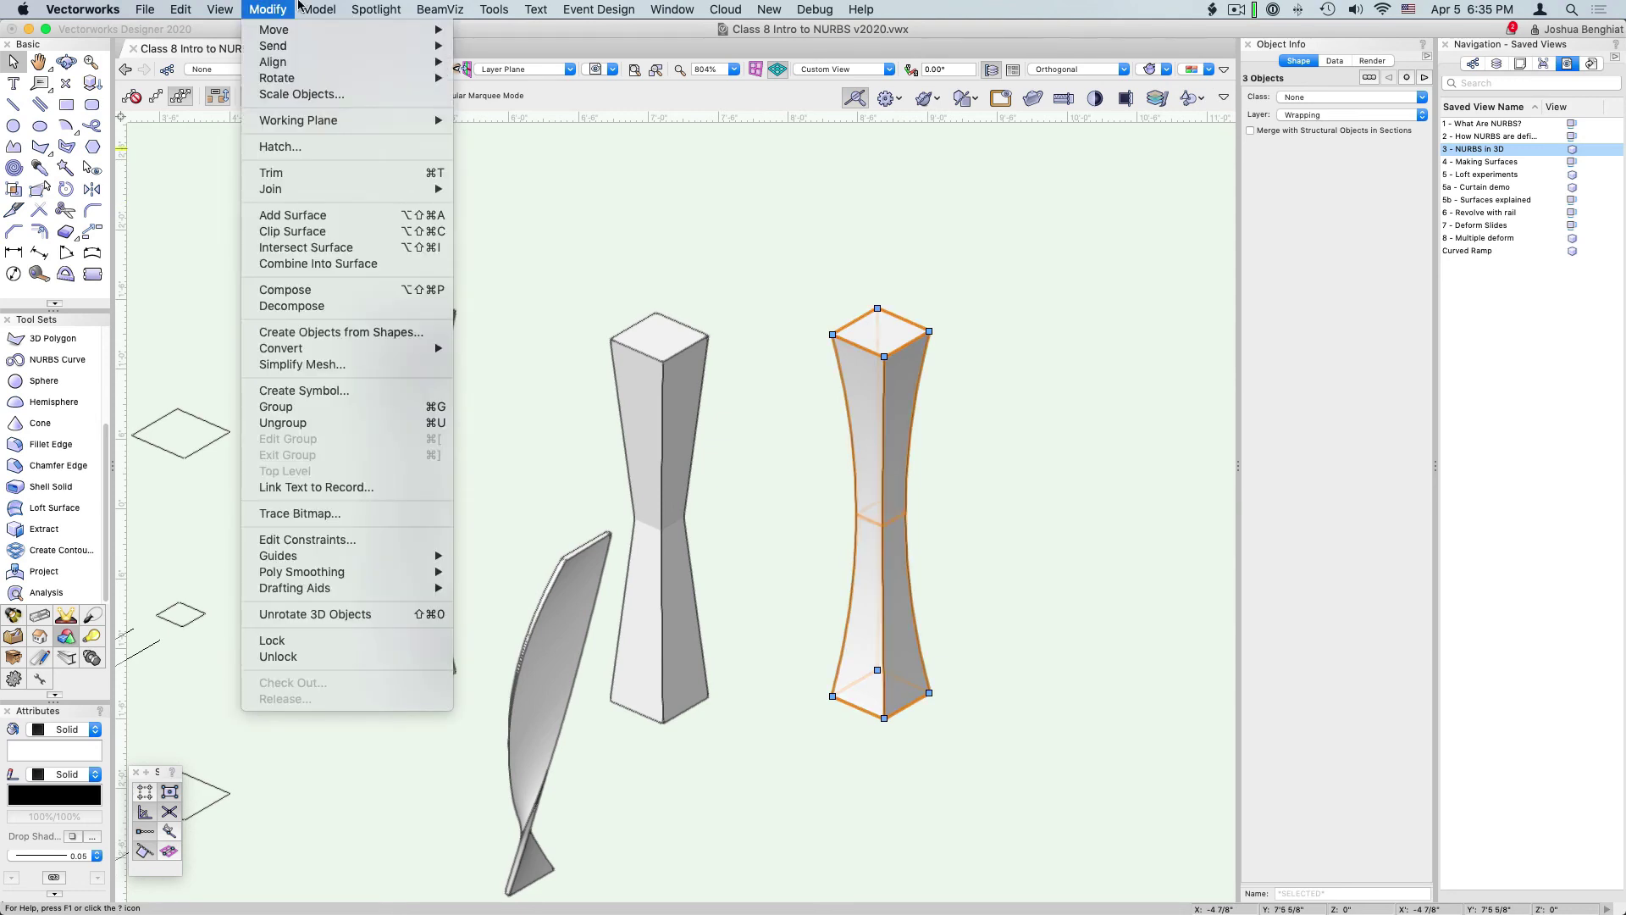
mouse_move(378, 243)
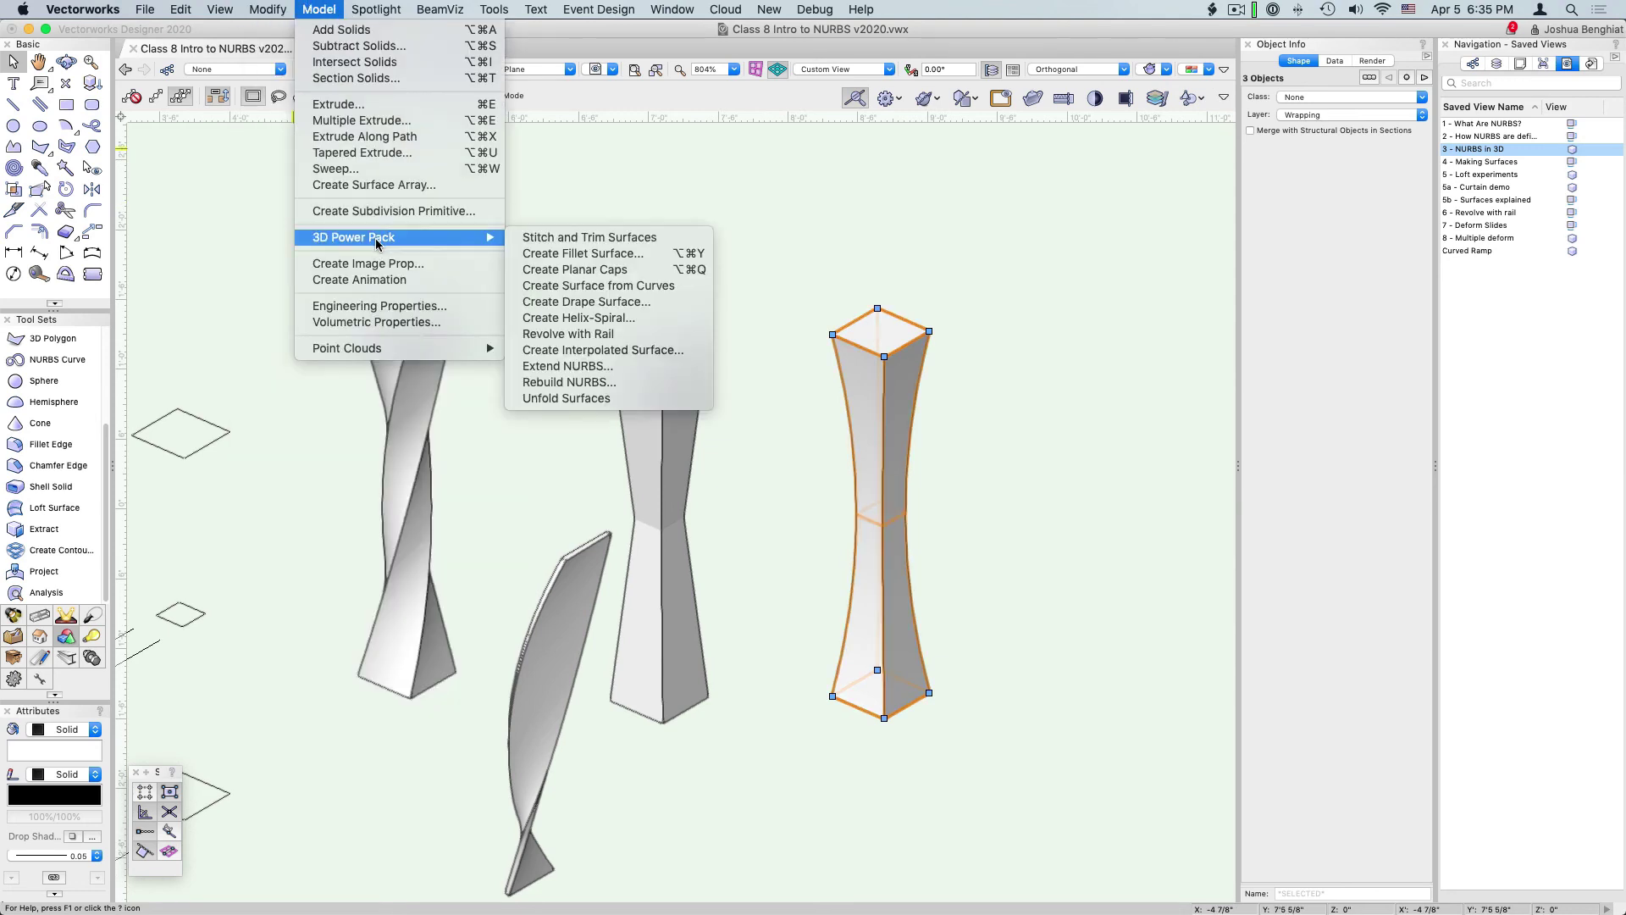
left_click(629, 238)
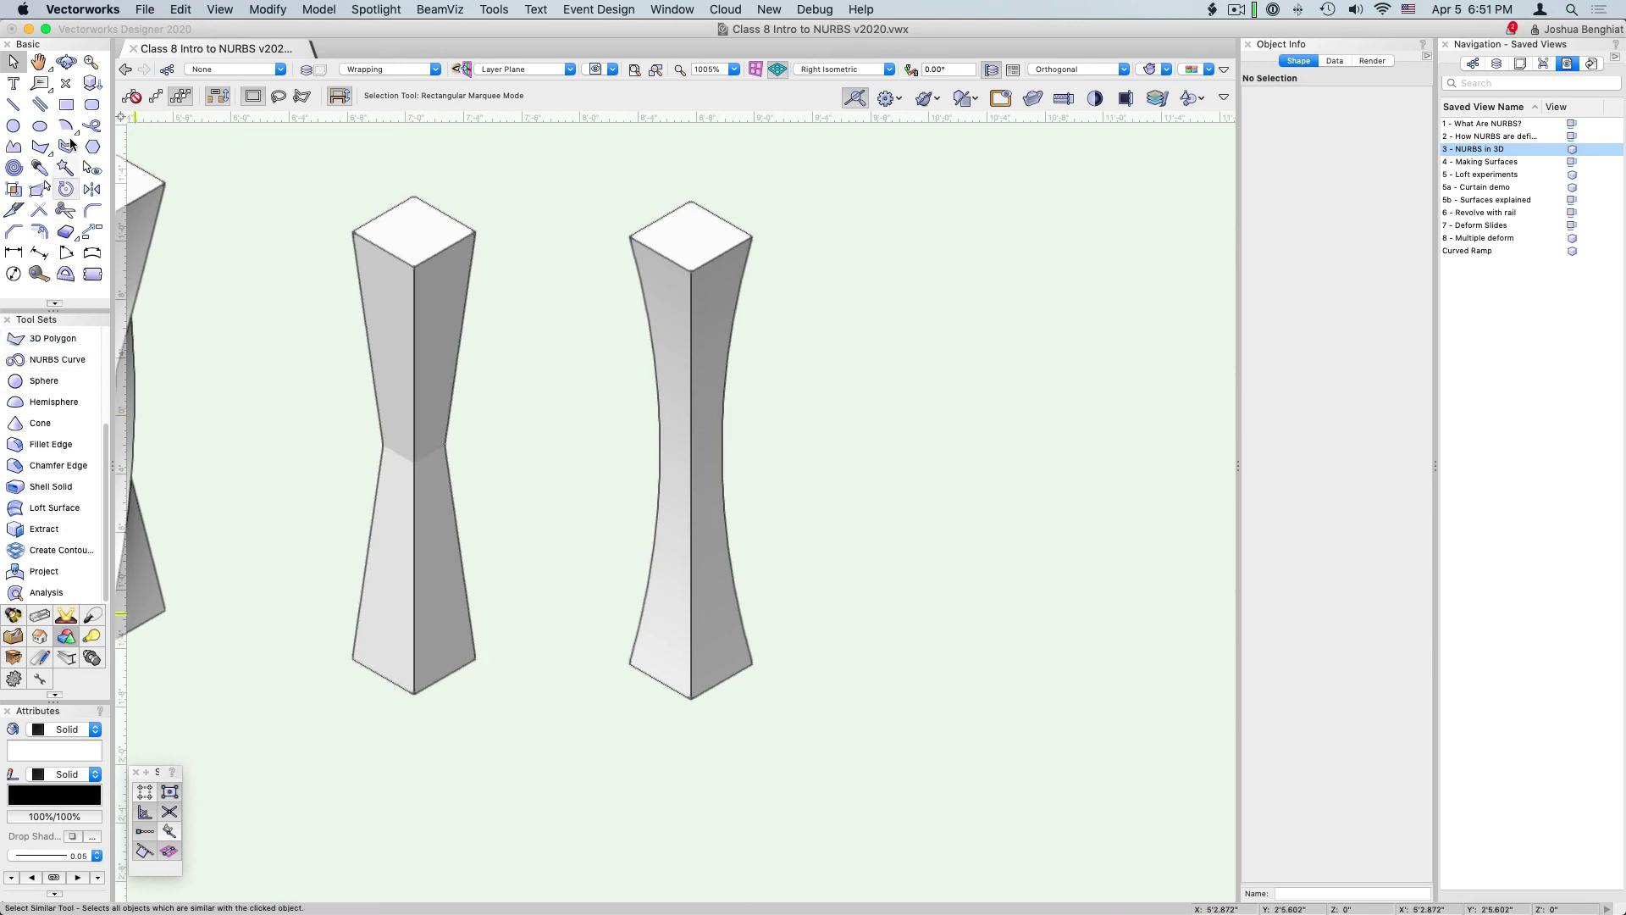
Draw a rectangle about 12" by 7" in front of the columns and turn it into a NURBS surface with Create Surface from Curves.
left_click(57, 106)
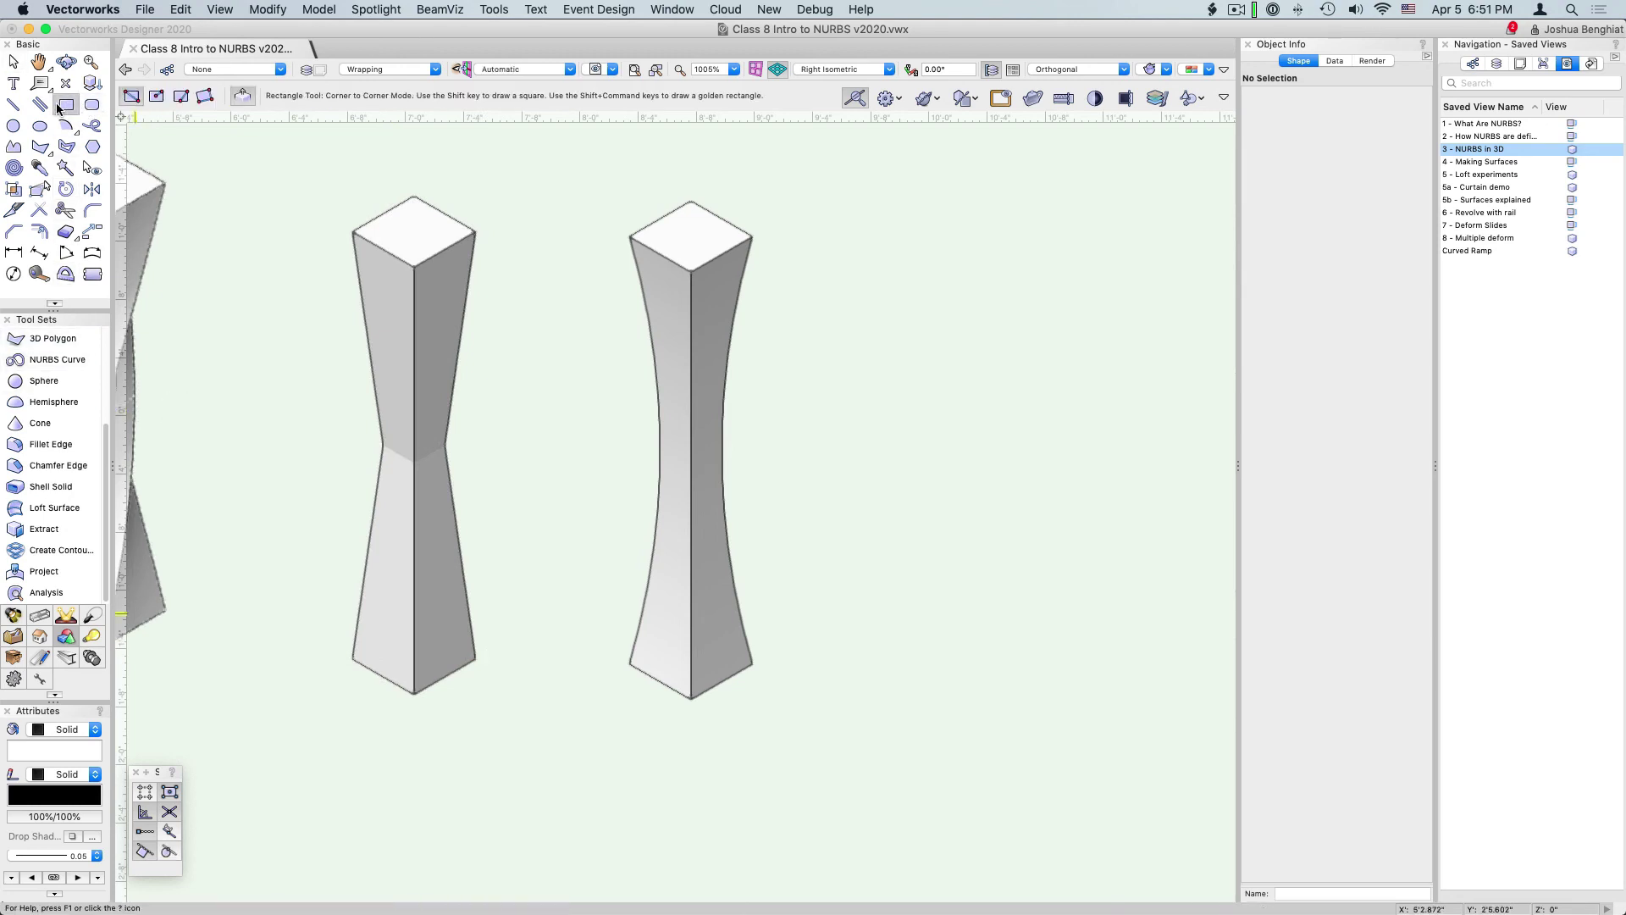
left_click(572, 673)
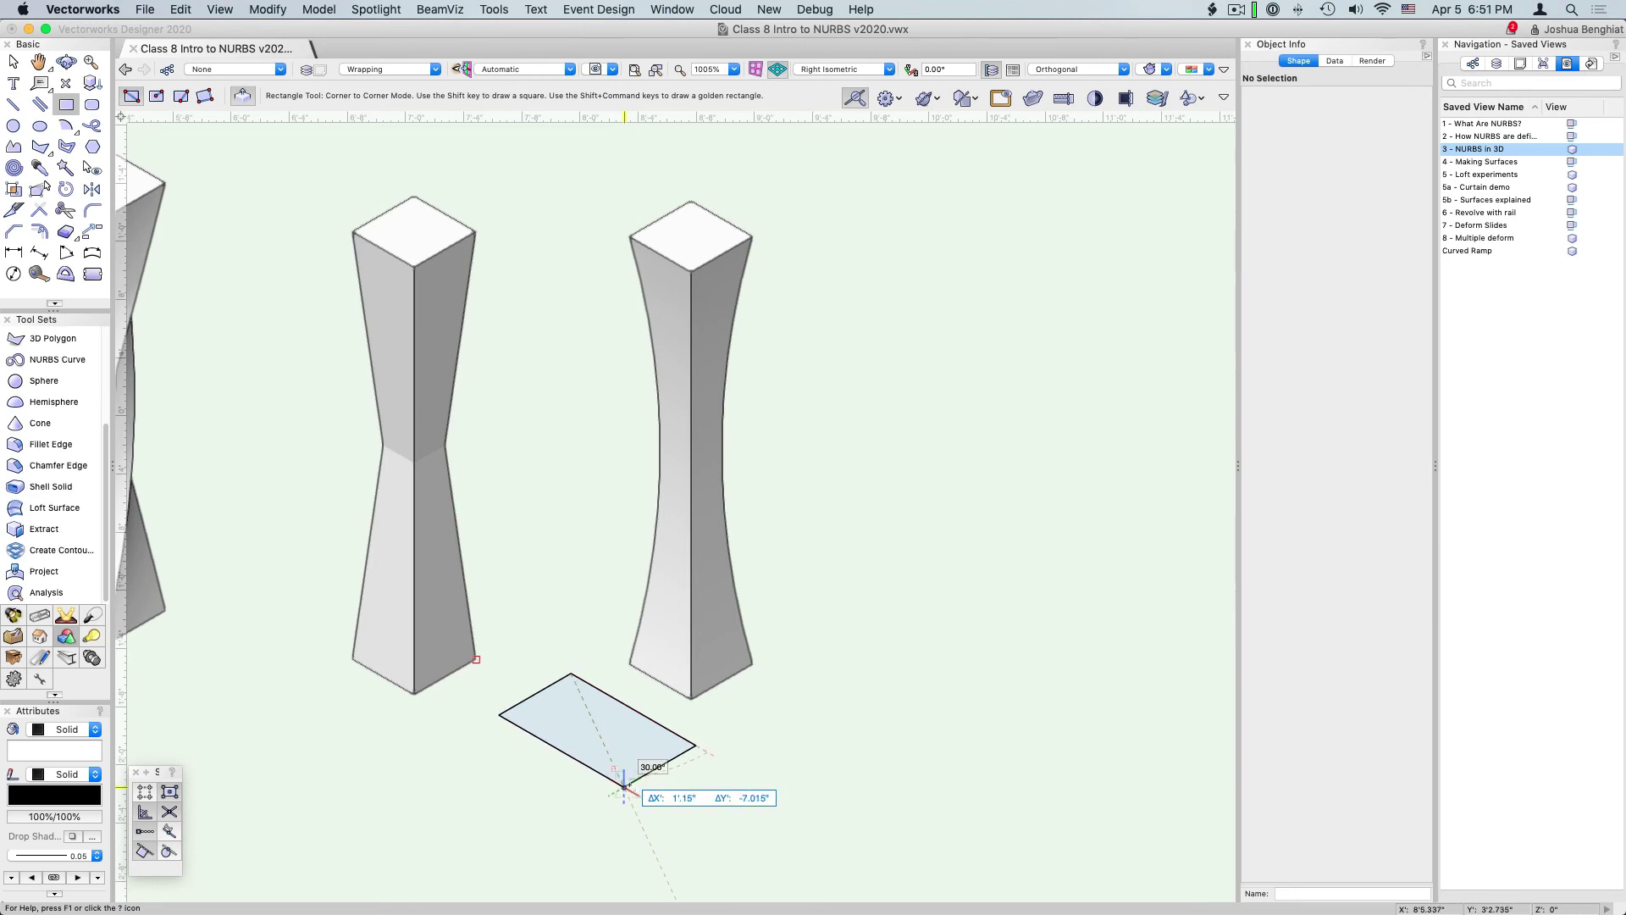
left_click(624, 786)
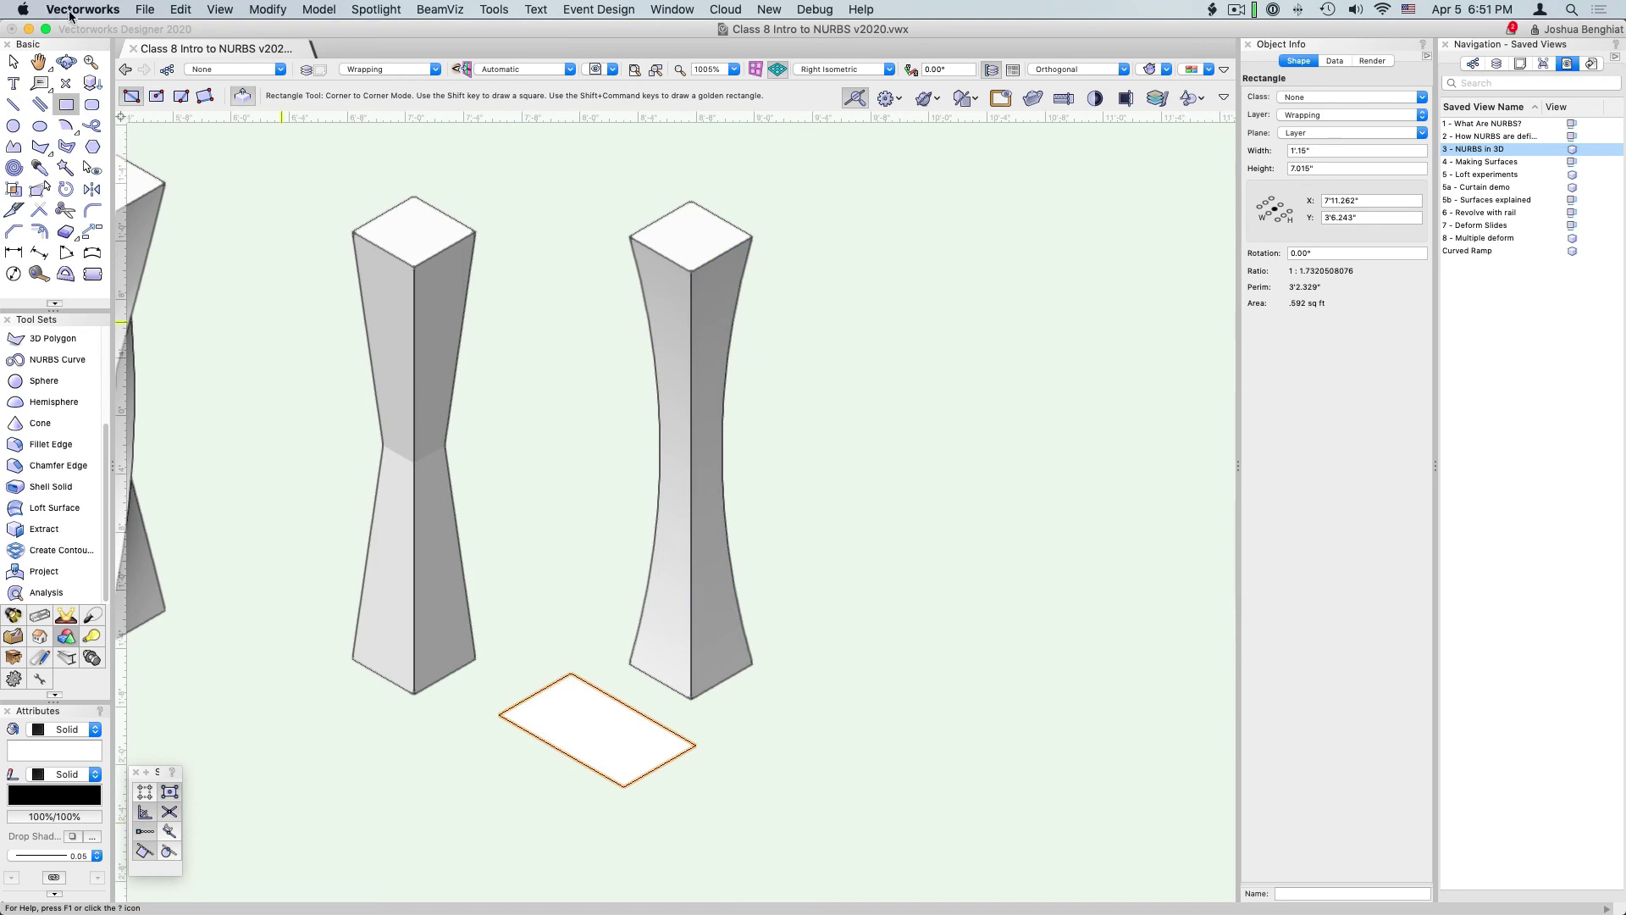
left_click(316, 8)
mouse_move(404, 242)
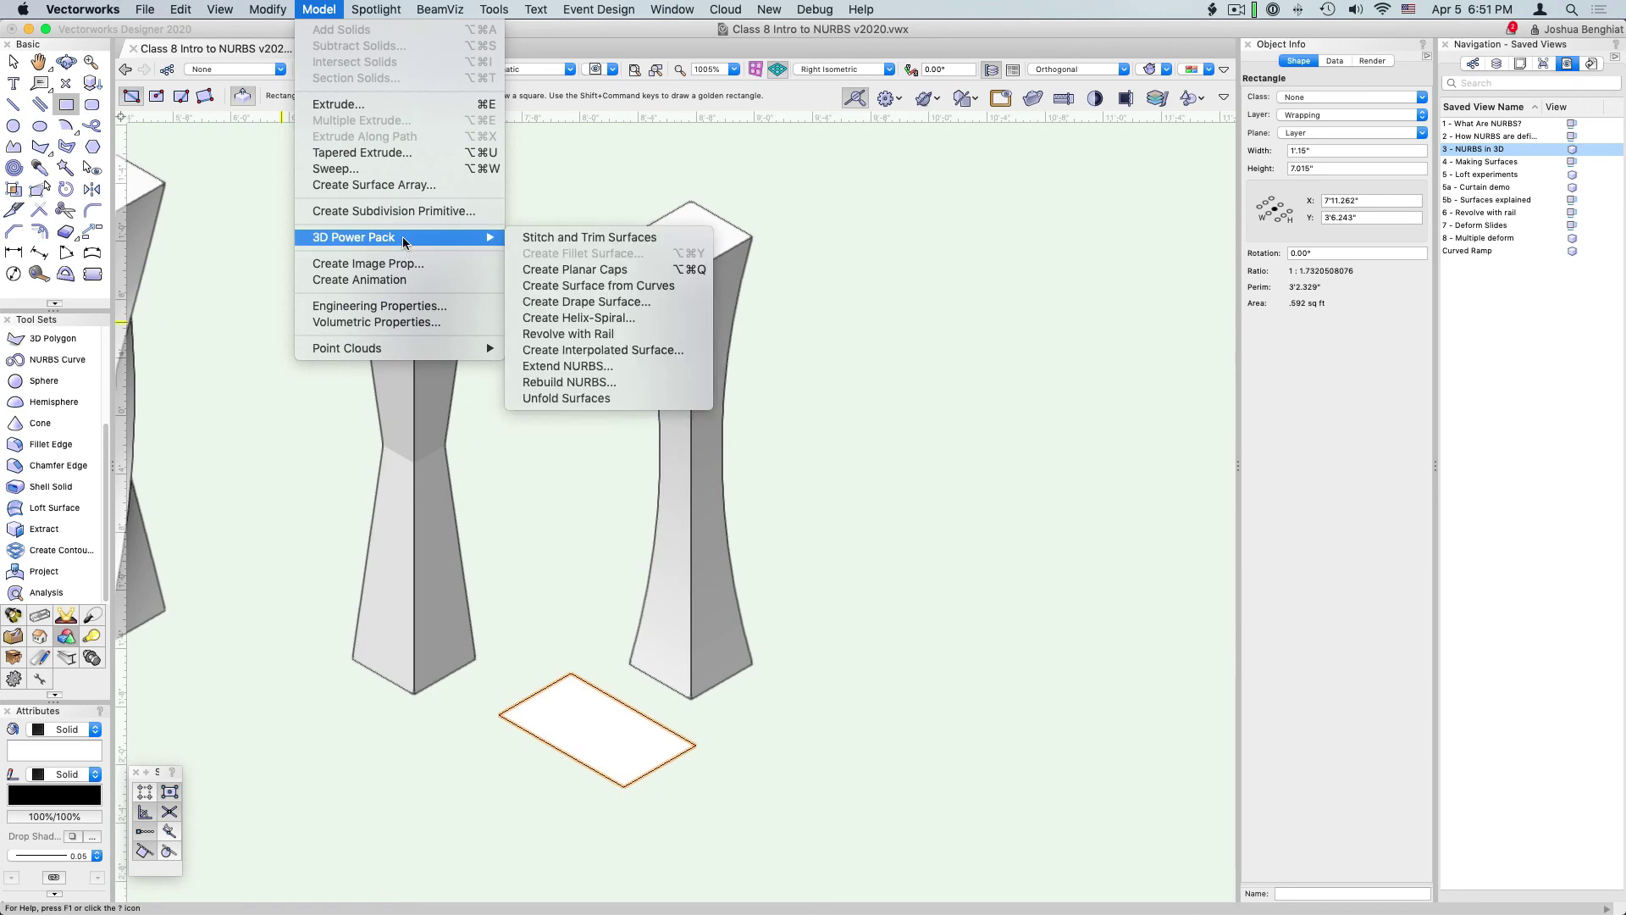
left_click(591, 286)
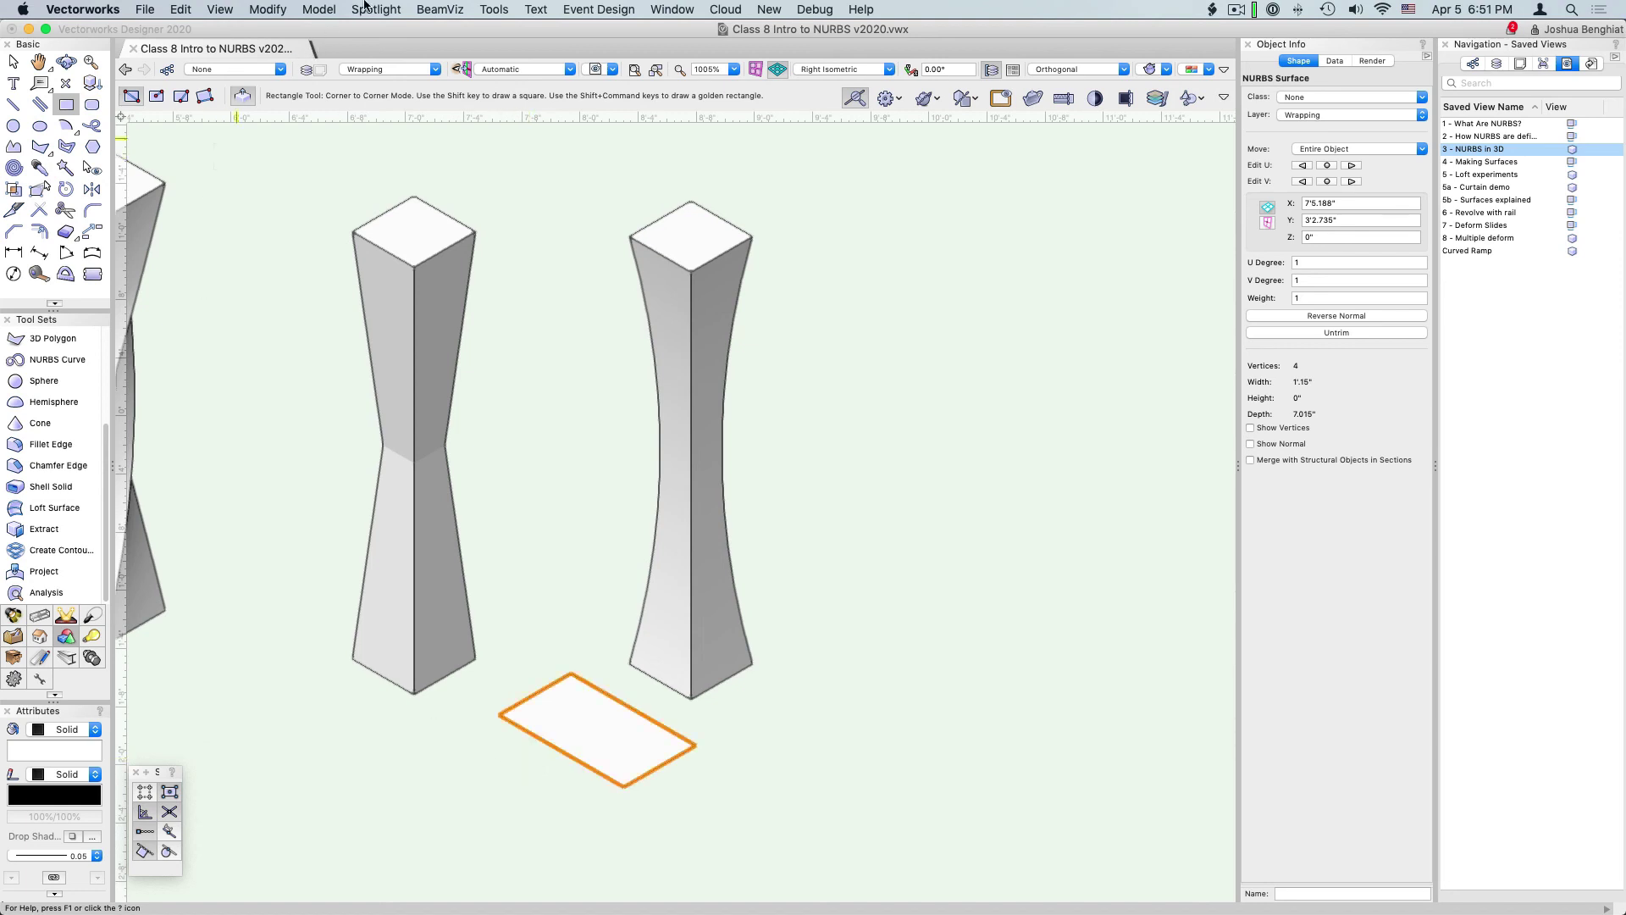
Create an interpolated surface from the rectangular NURBS surface with 9 points and degree 2 in U, 2 points and degree 1 in V.
left_click(326, 9)
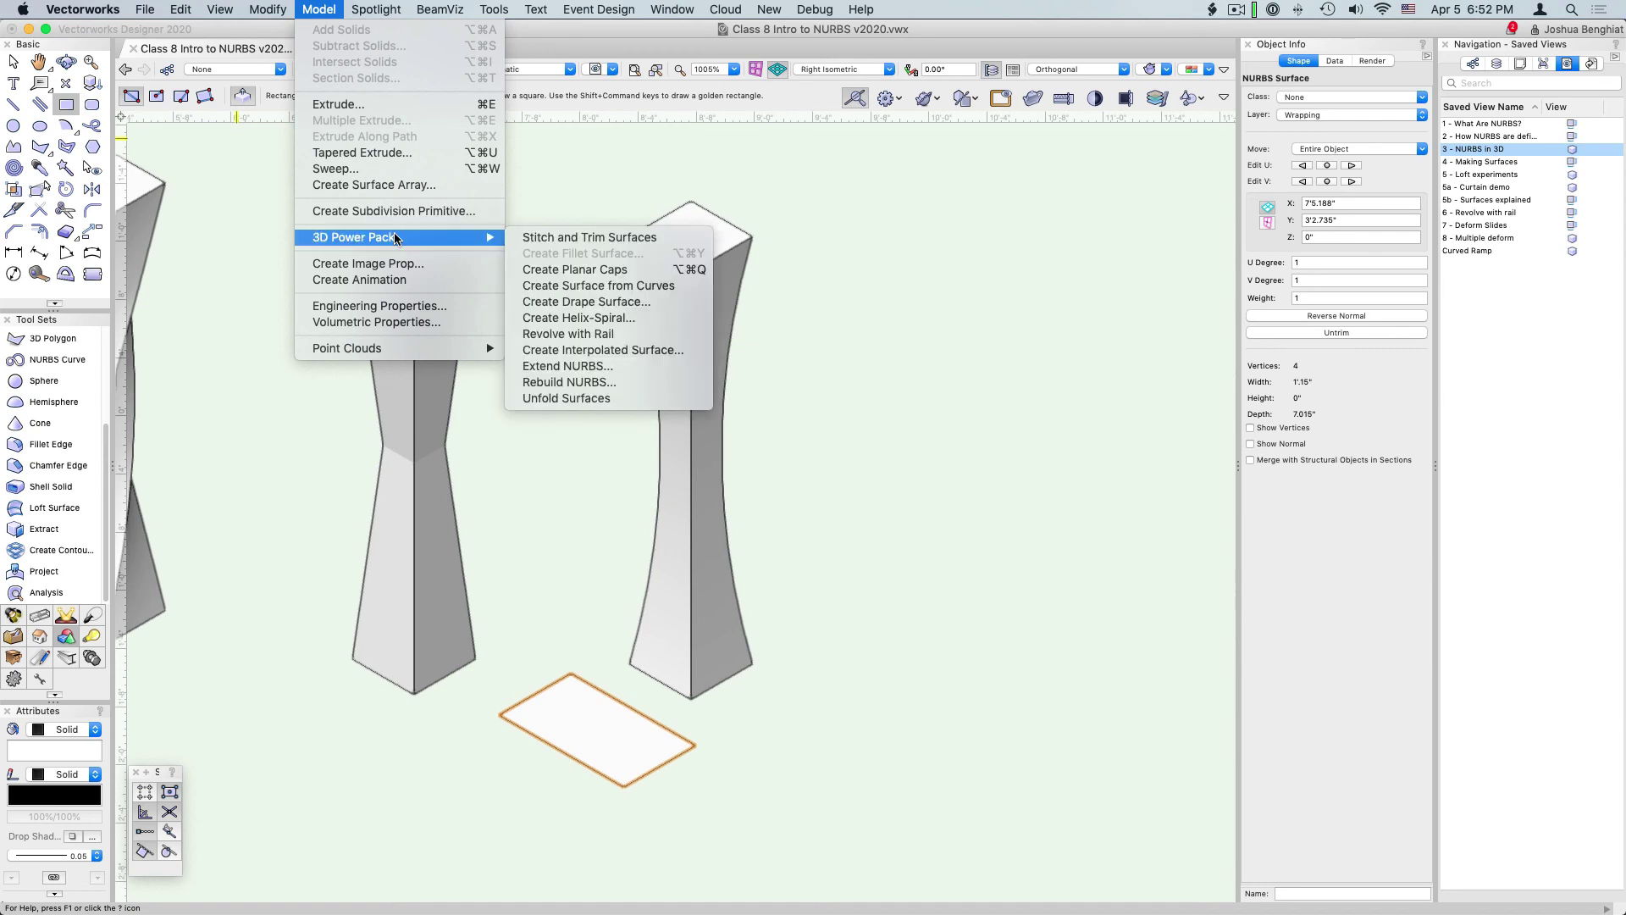
left_click(598, 350)
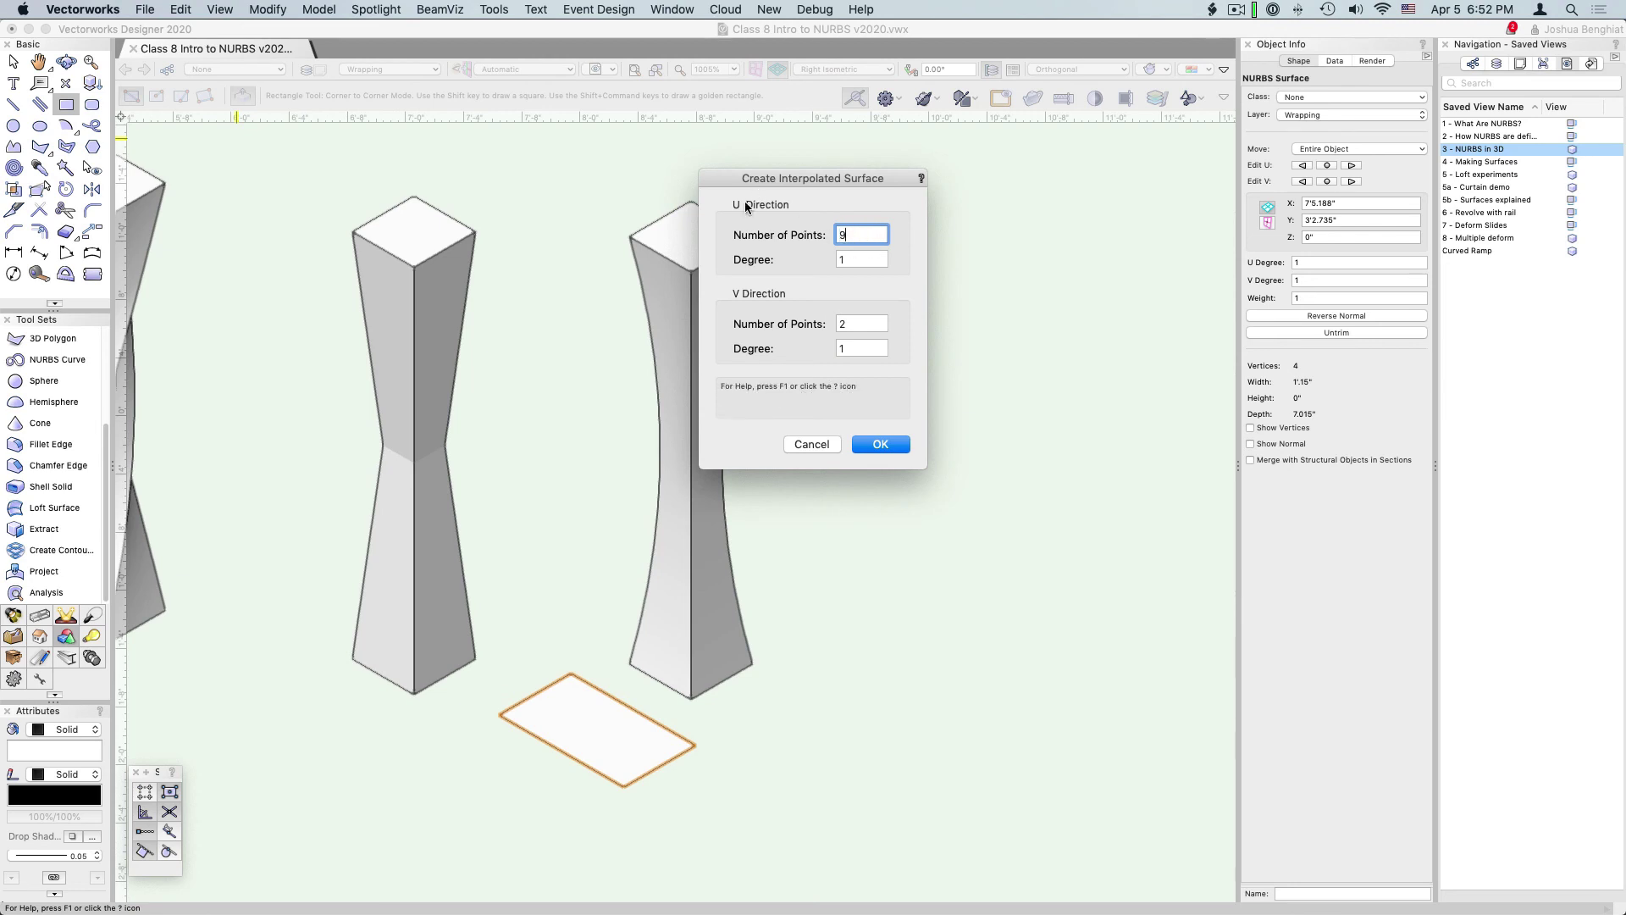
key("Tab")
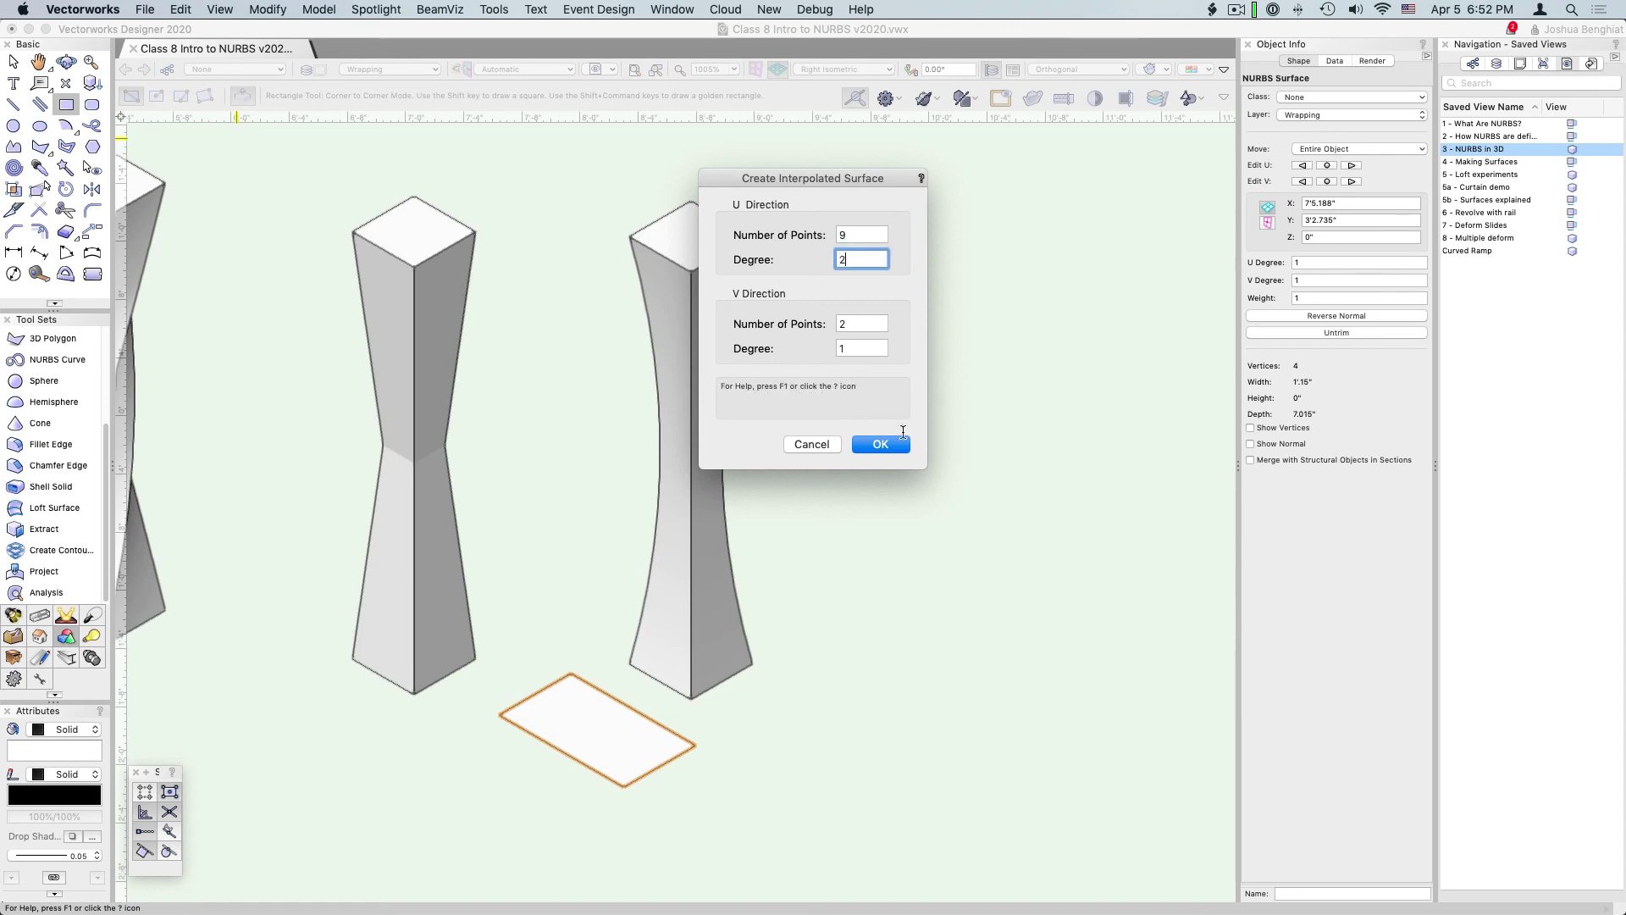
left_click(879, 442)
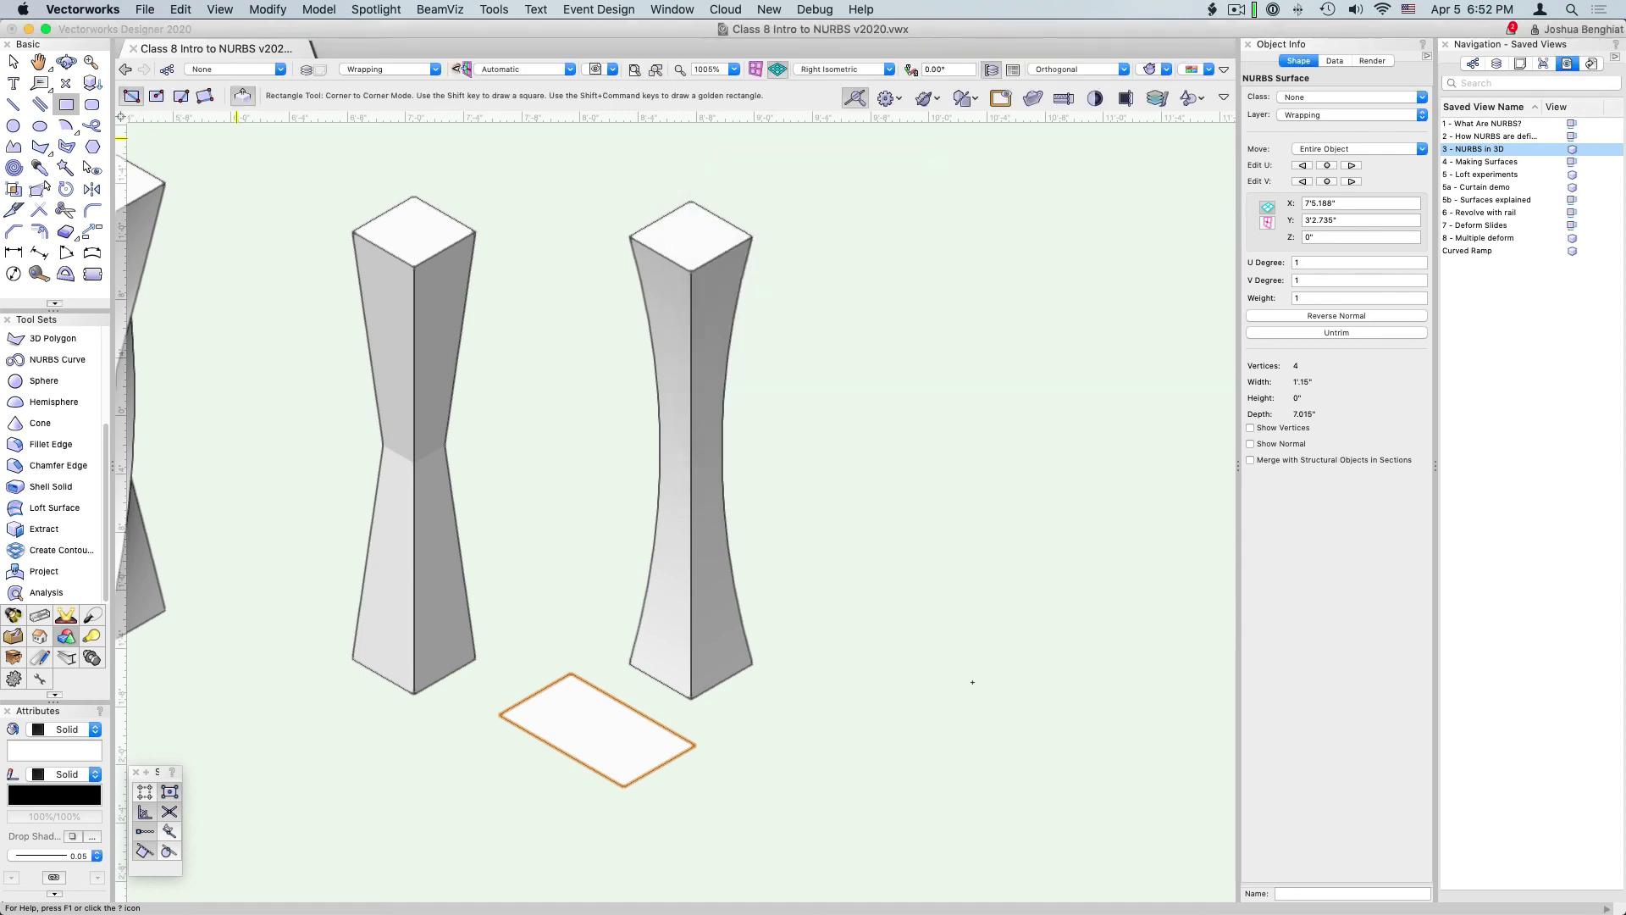
Reshape the interpolated surface into four waves by raising every second row of U vertices with Z-axis constraint, making it about 7.7" high overall.
left_click(37, 188)
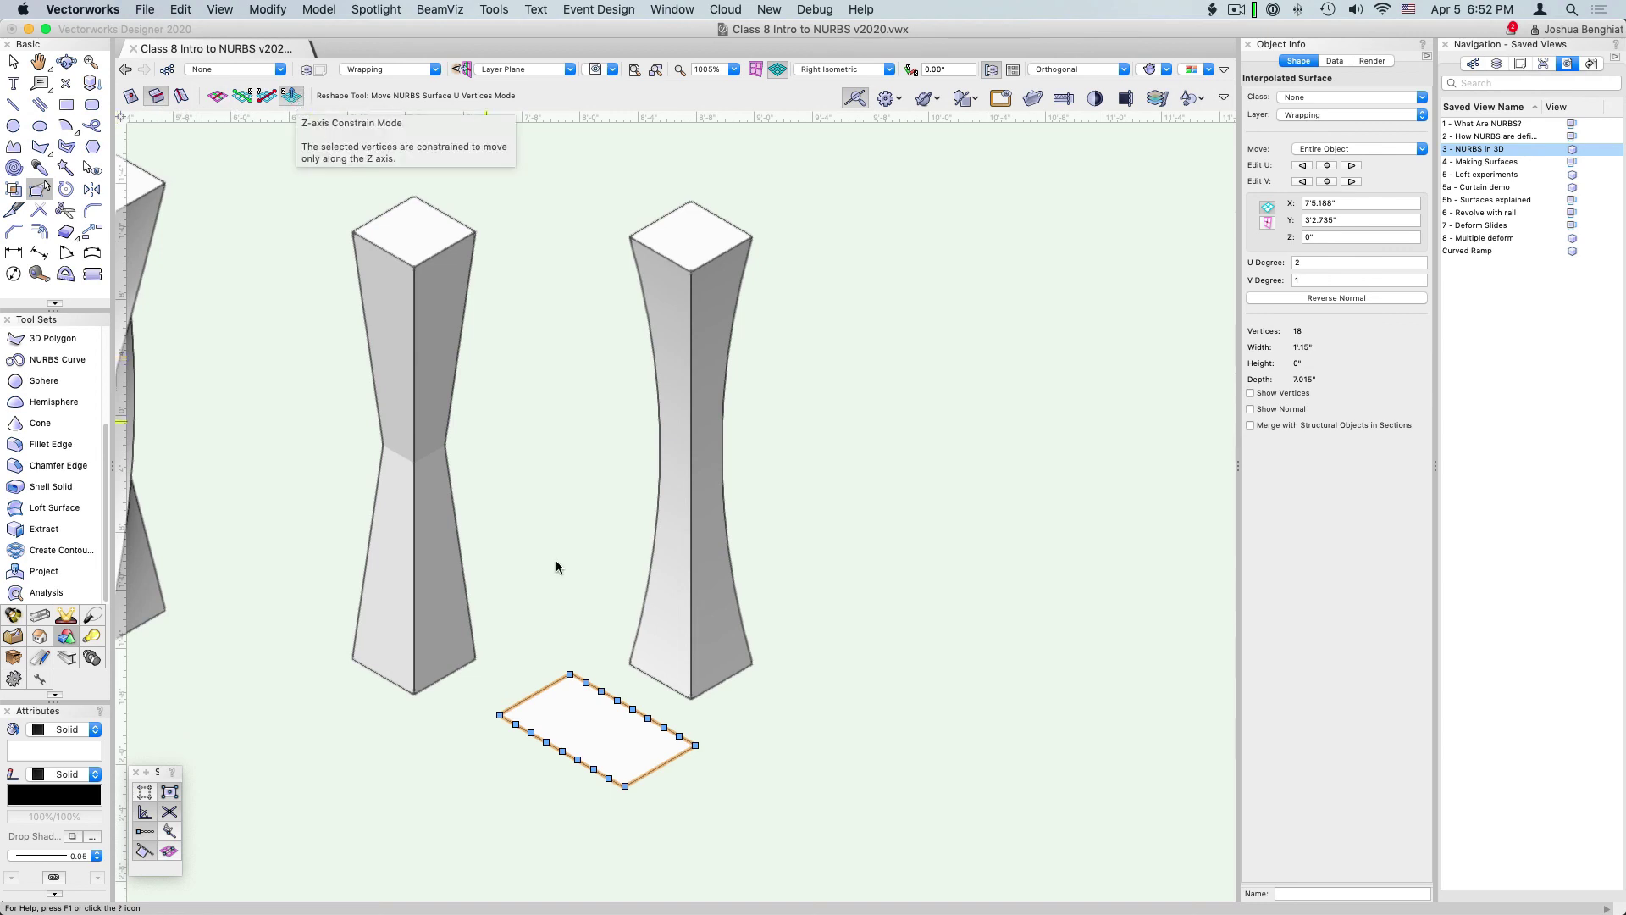
scroll(516, 839, "up", 3)
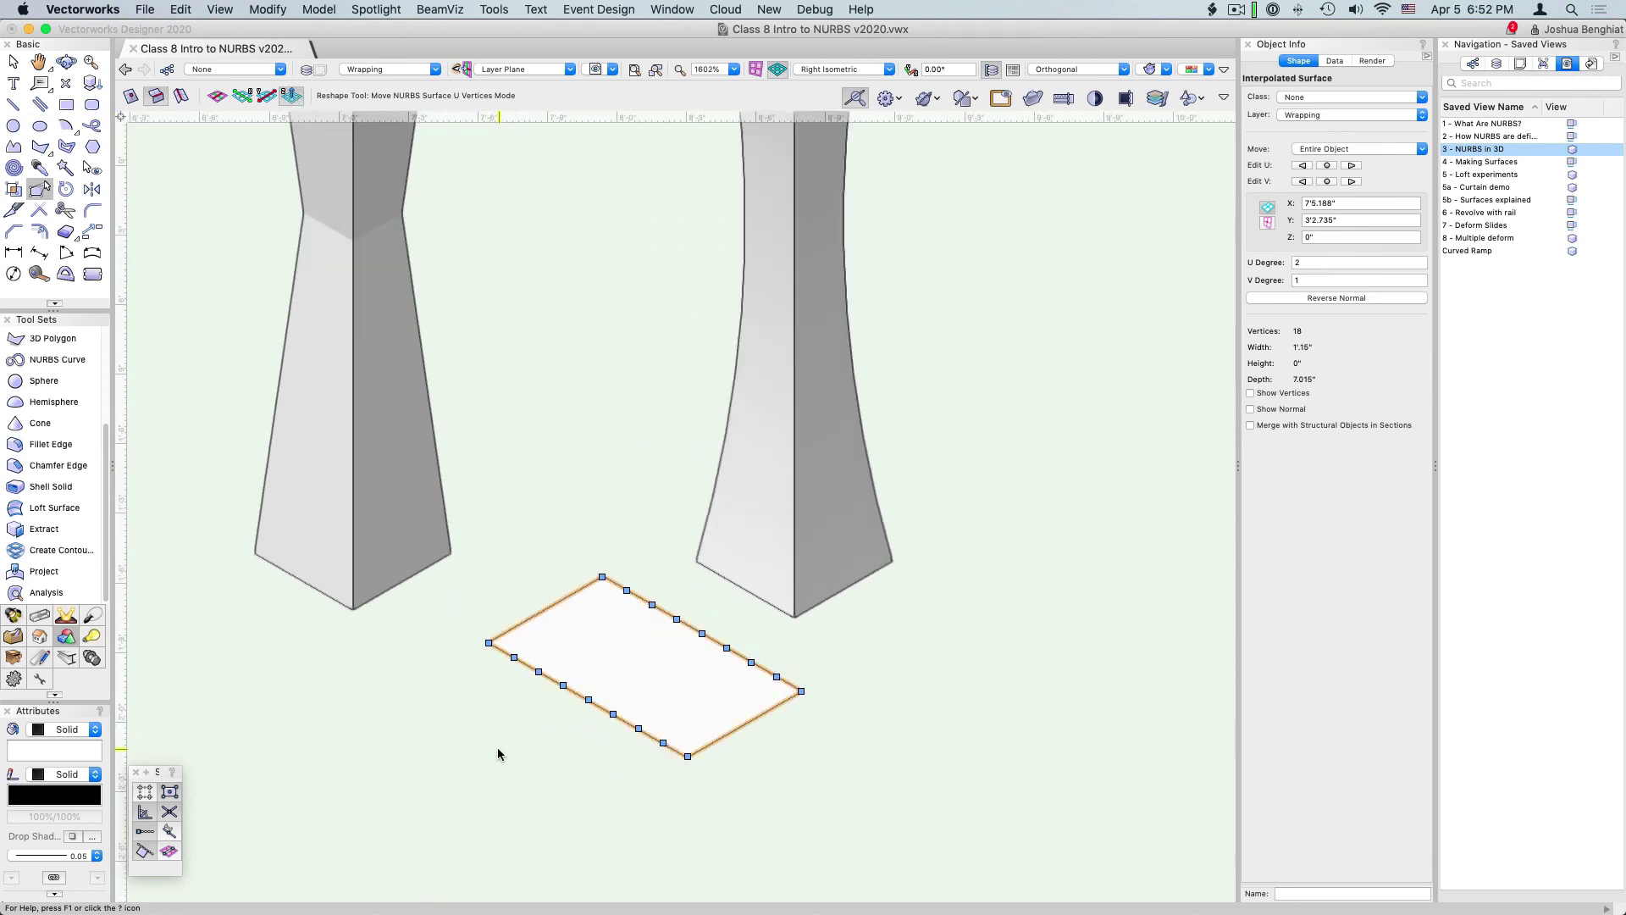
left_click(515, 656)
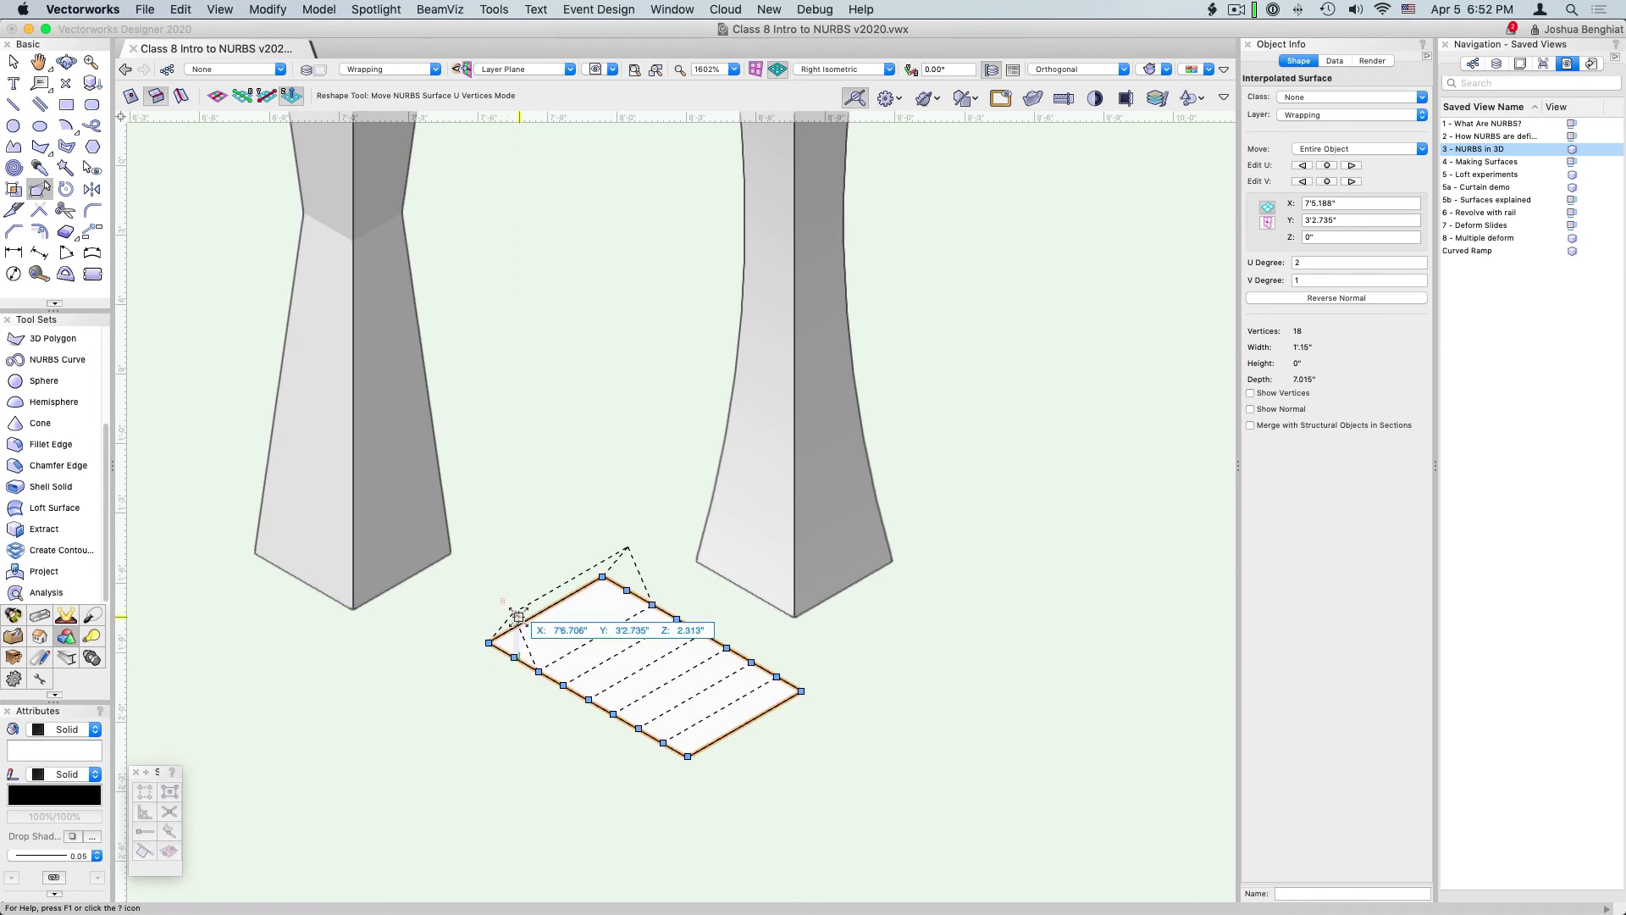
left_click(519, 616)
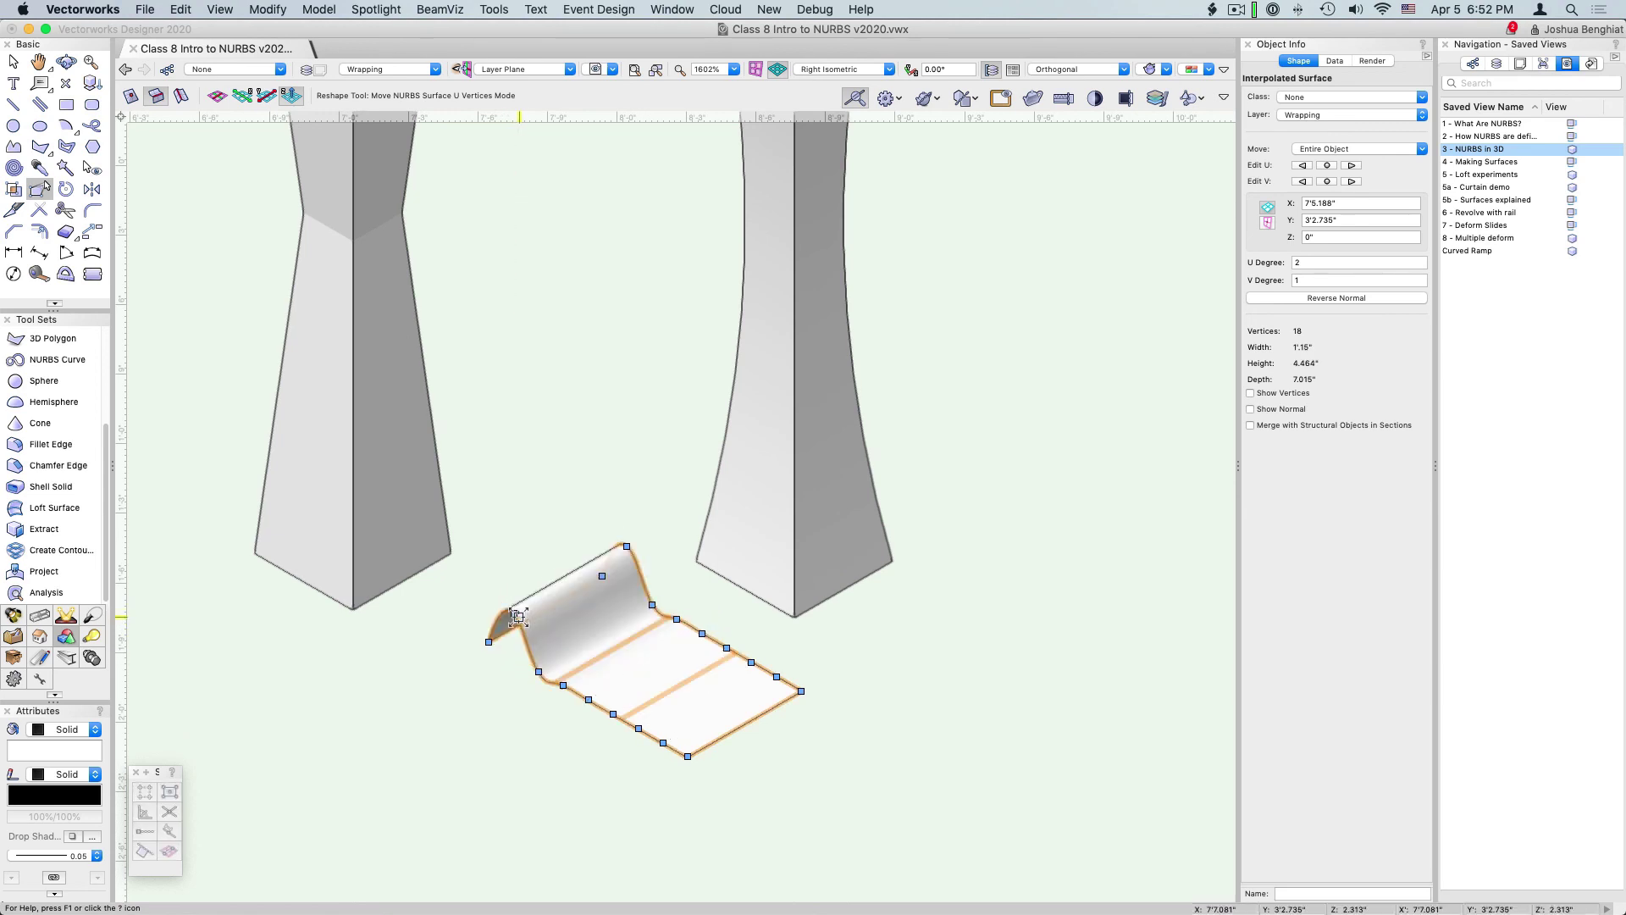
left_click(566, 678)
left_click(567, 640)
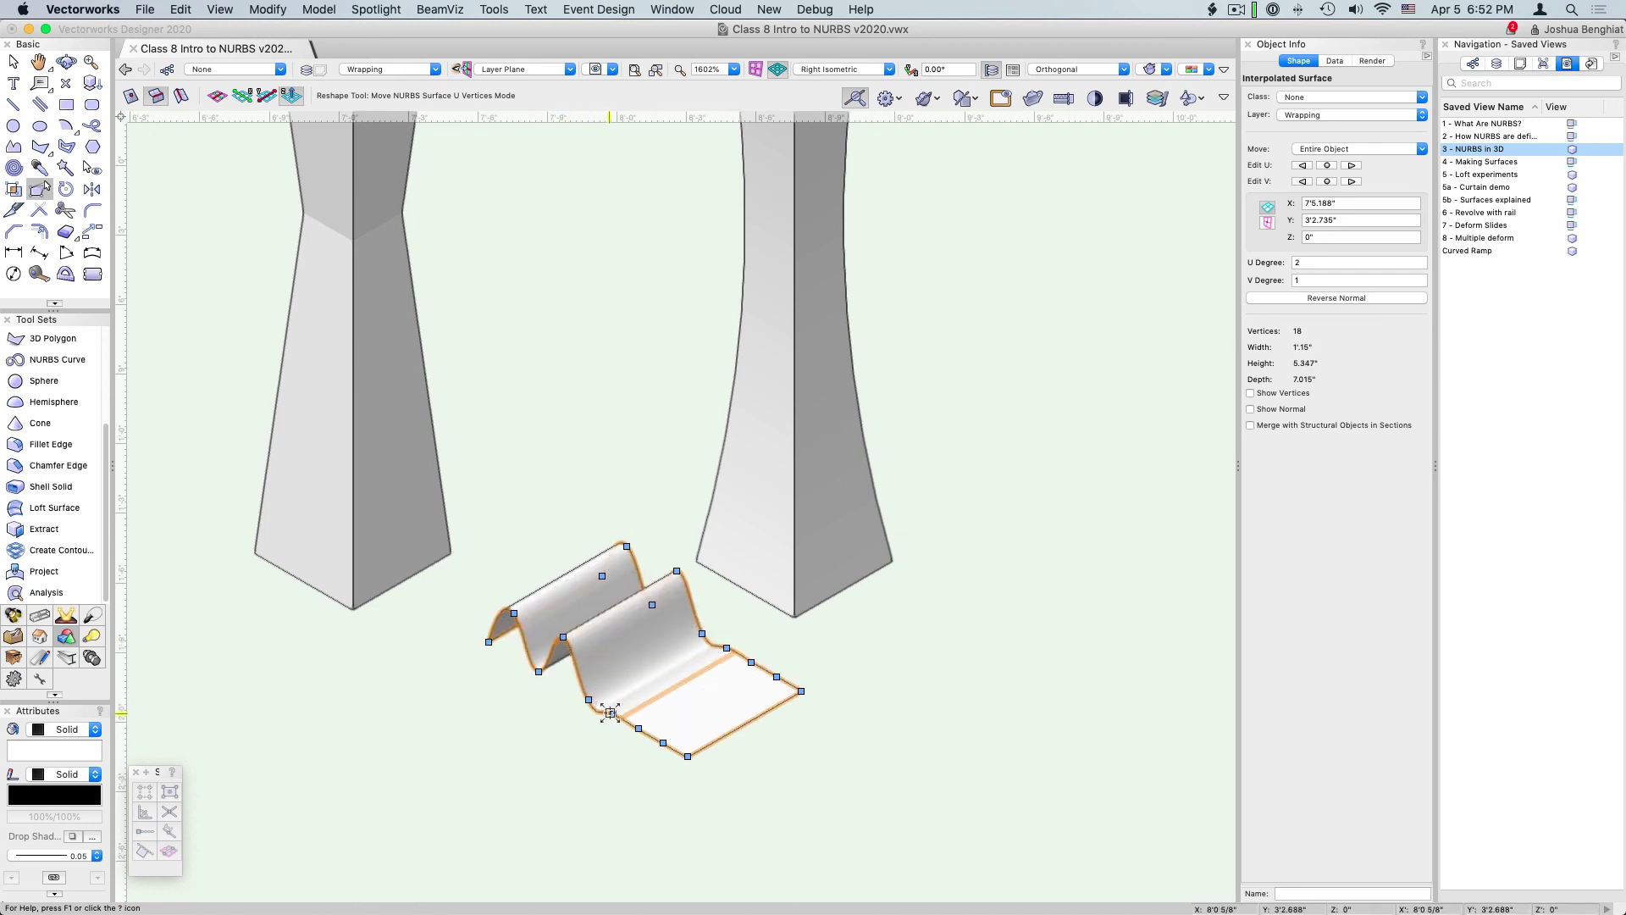
left_click(613, 713)
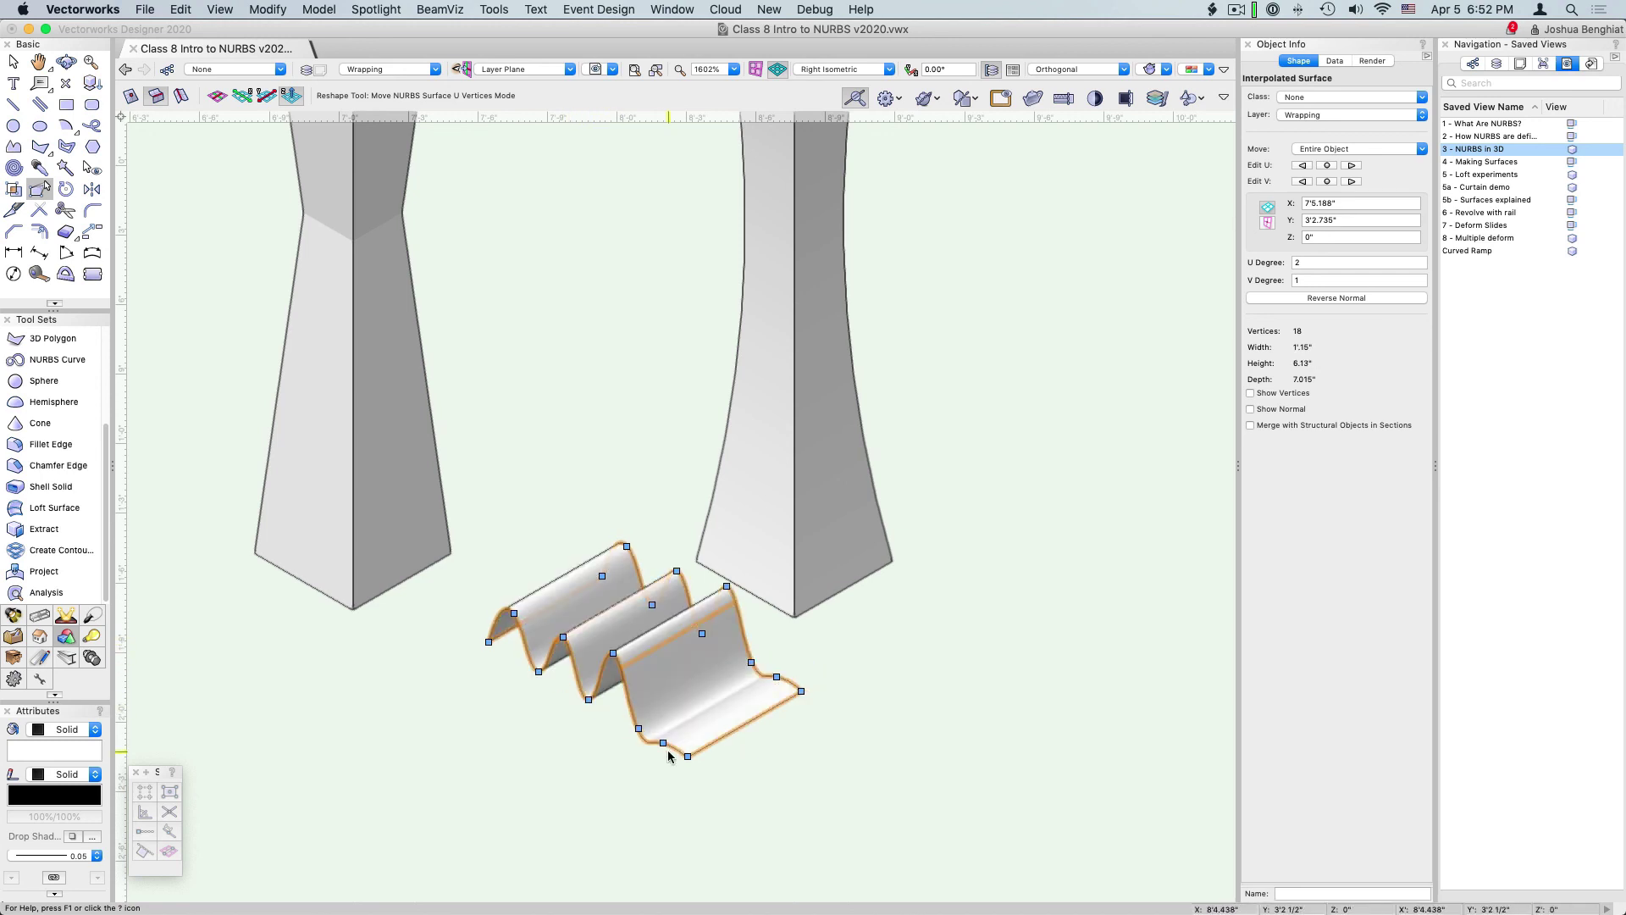
left_click(613, 653)
left_click(664, 742)
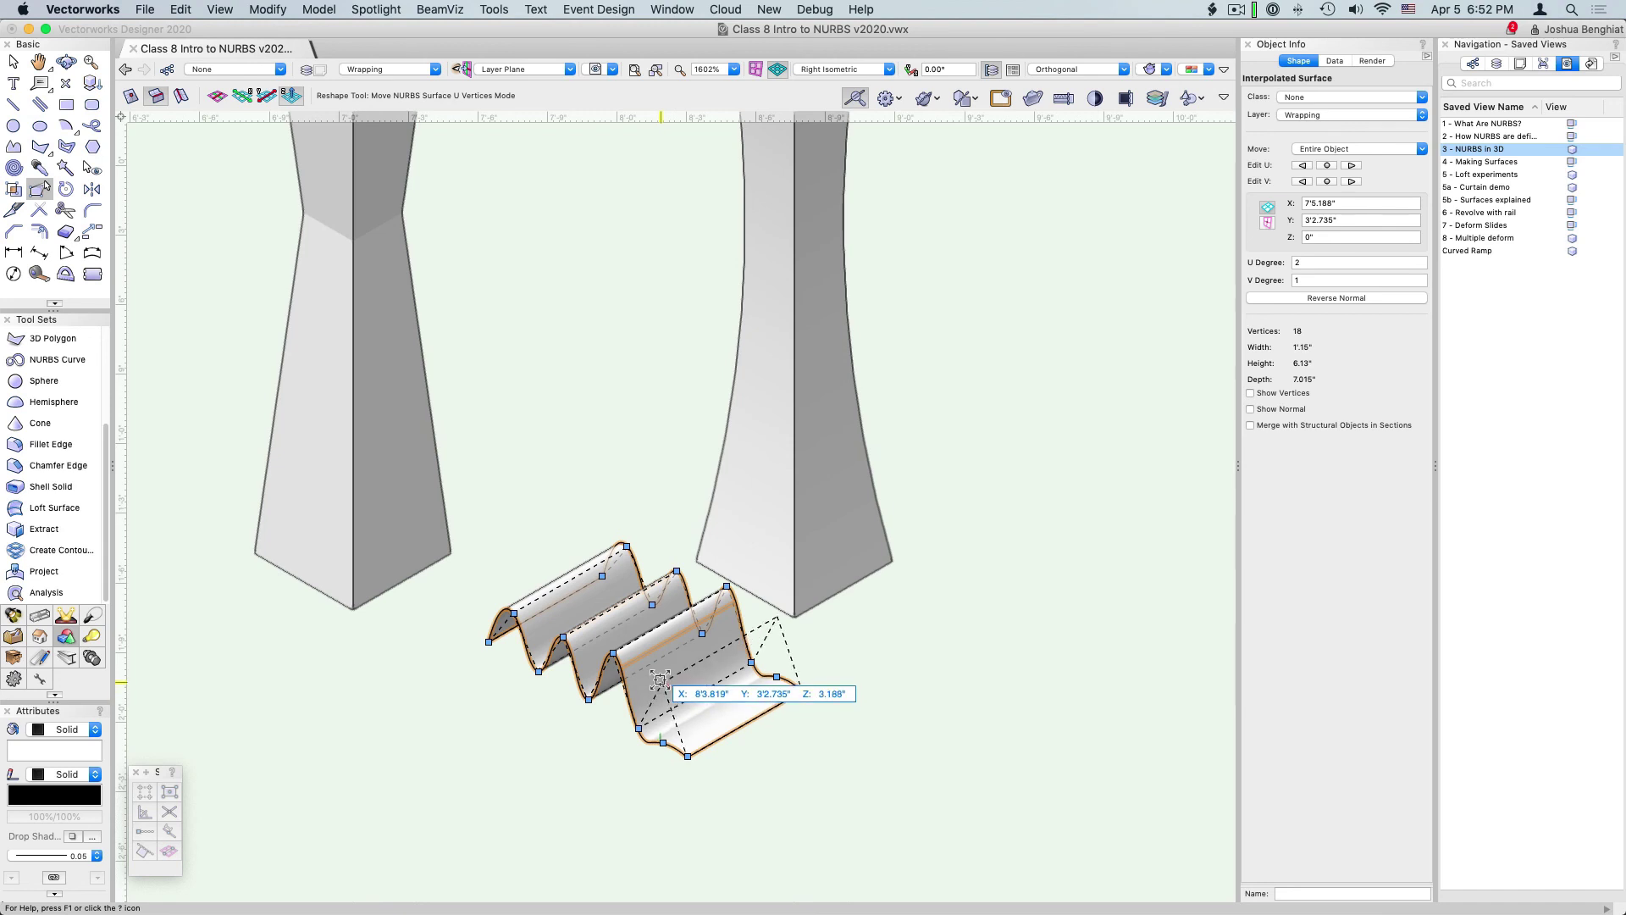
left_click(669, 736)
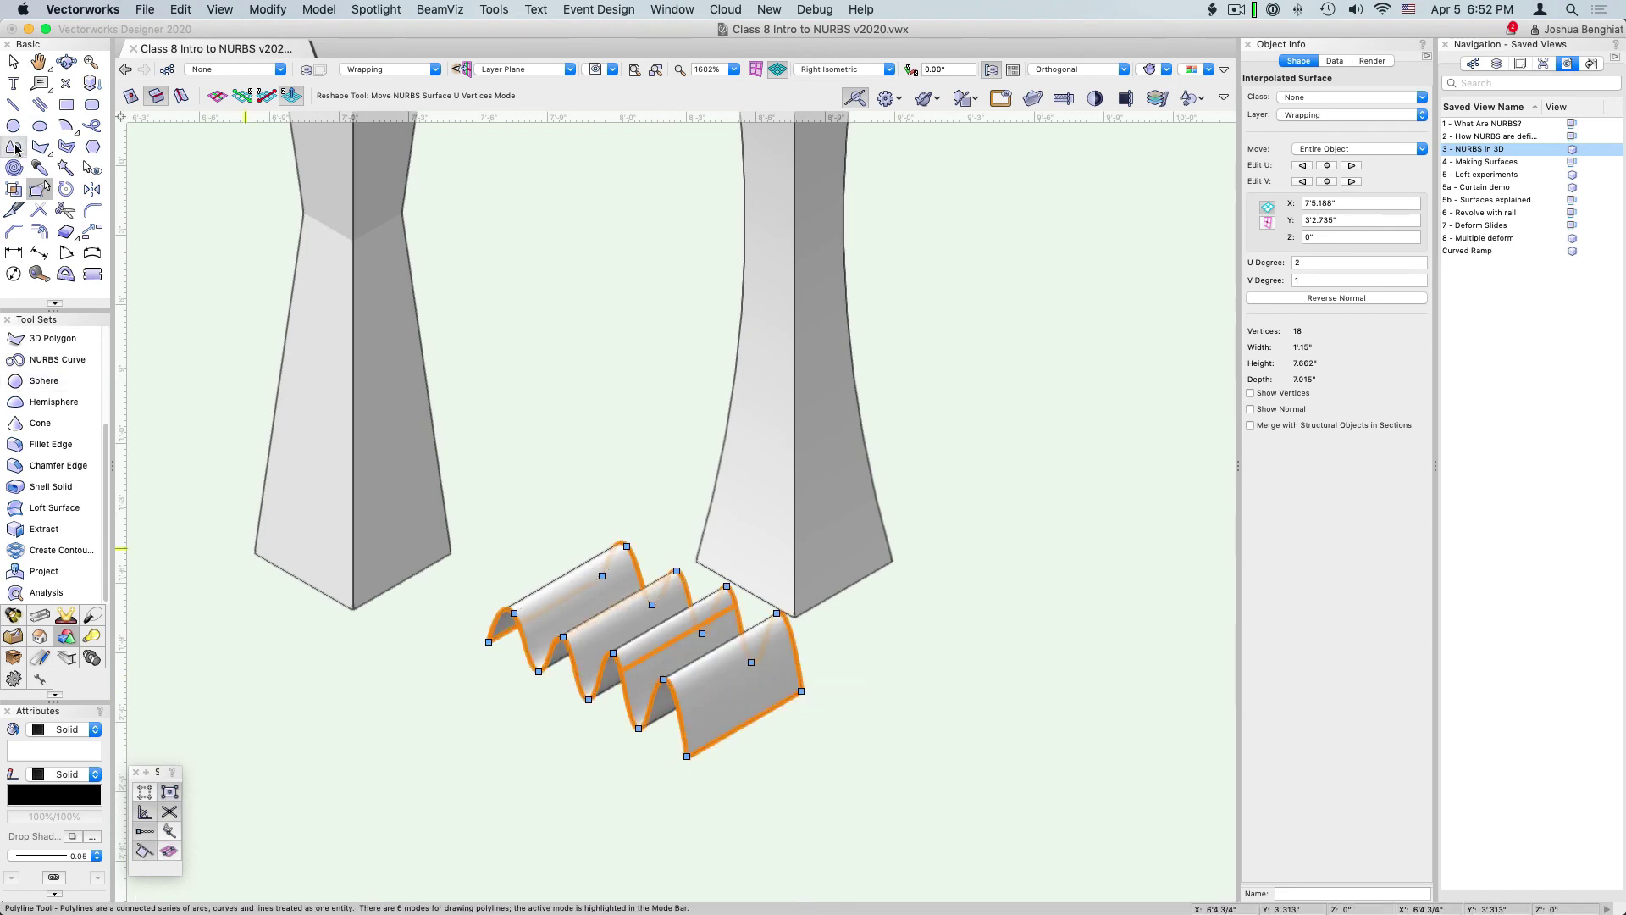
Move the wavy surface up to the curved column's waist and shift it sideways across the column in the front view.
key("x")
scroll(545, 826, "down", 3)
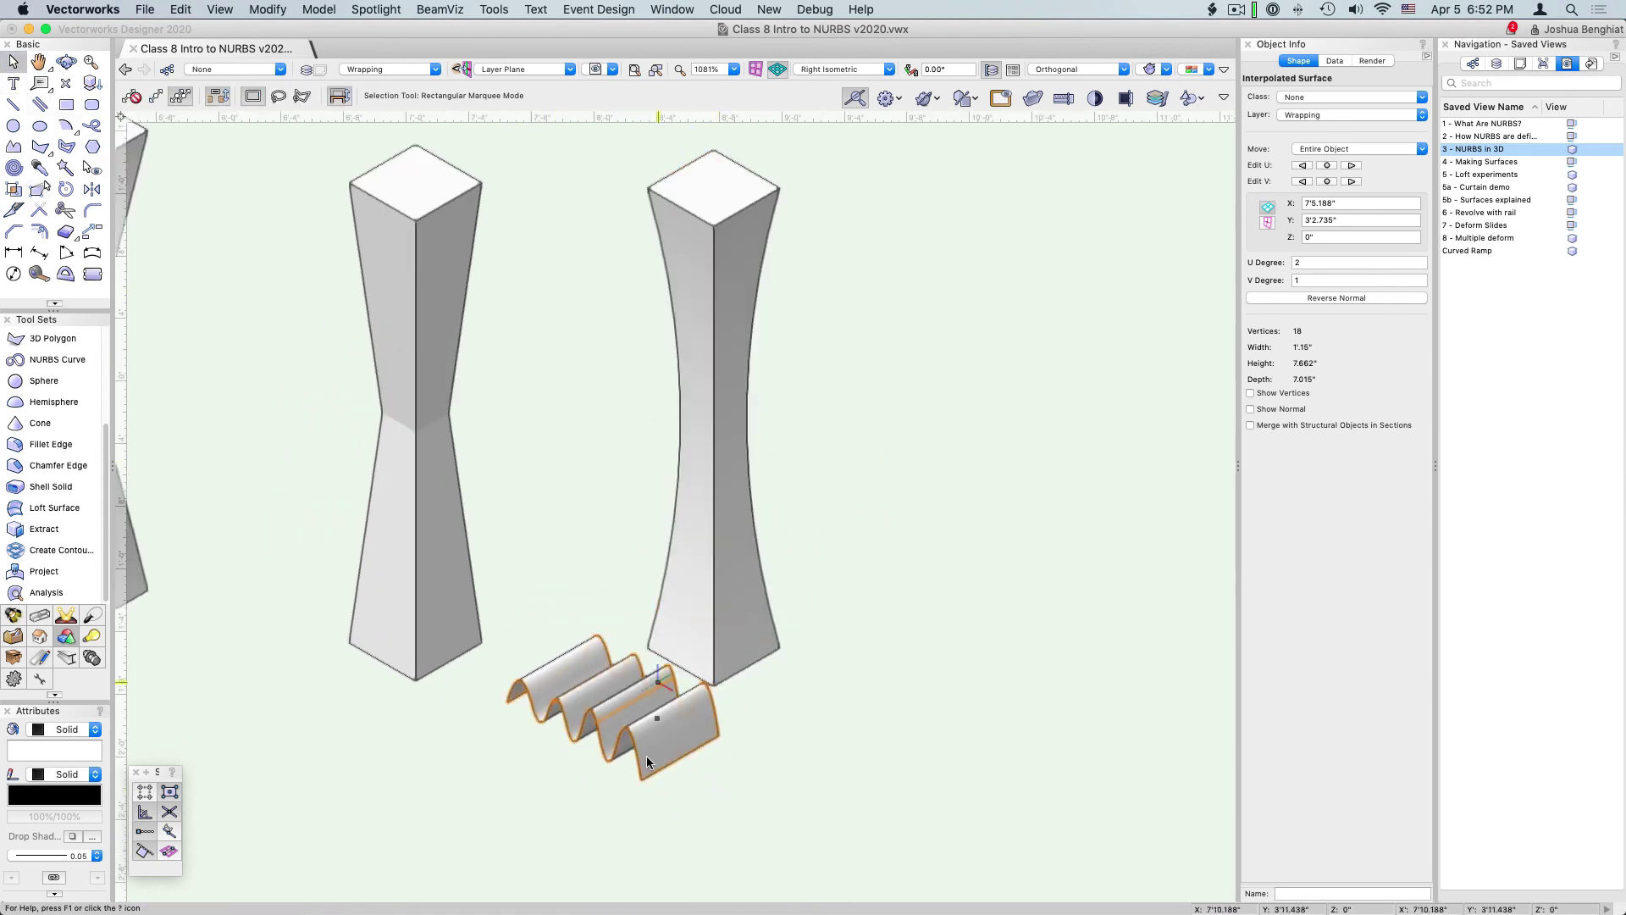
left_click_drag(642, 779, 766, 432)
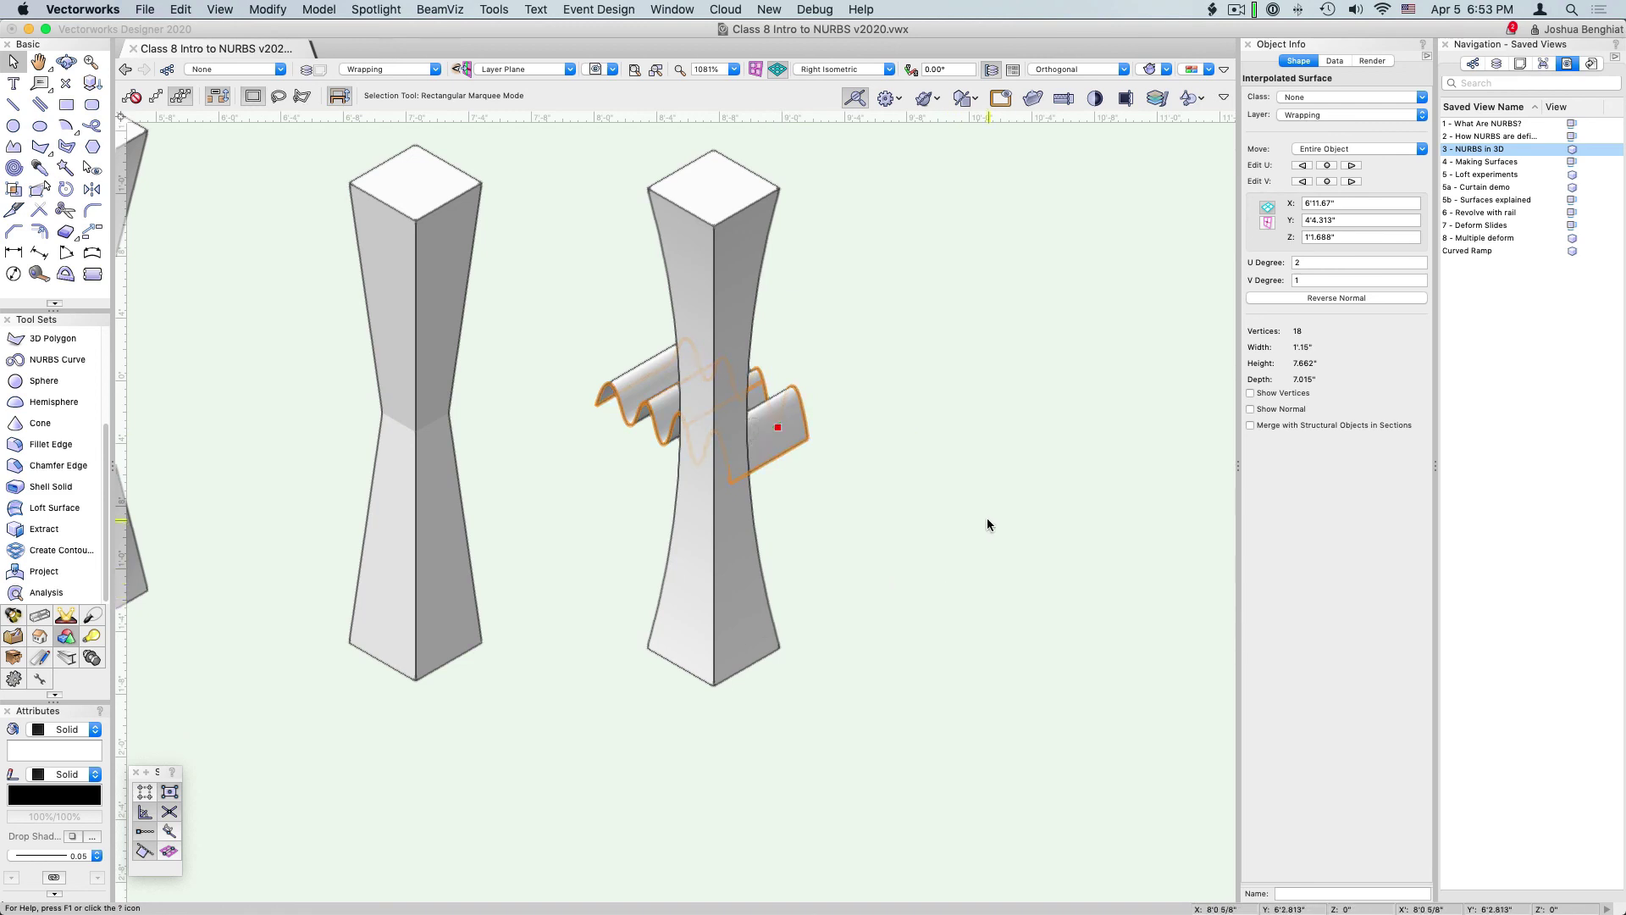
key("2")
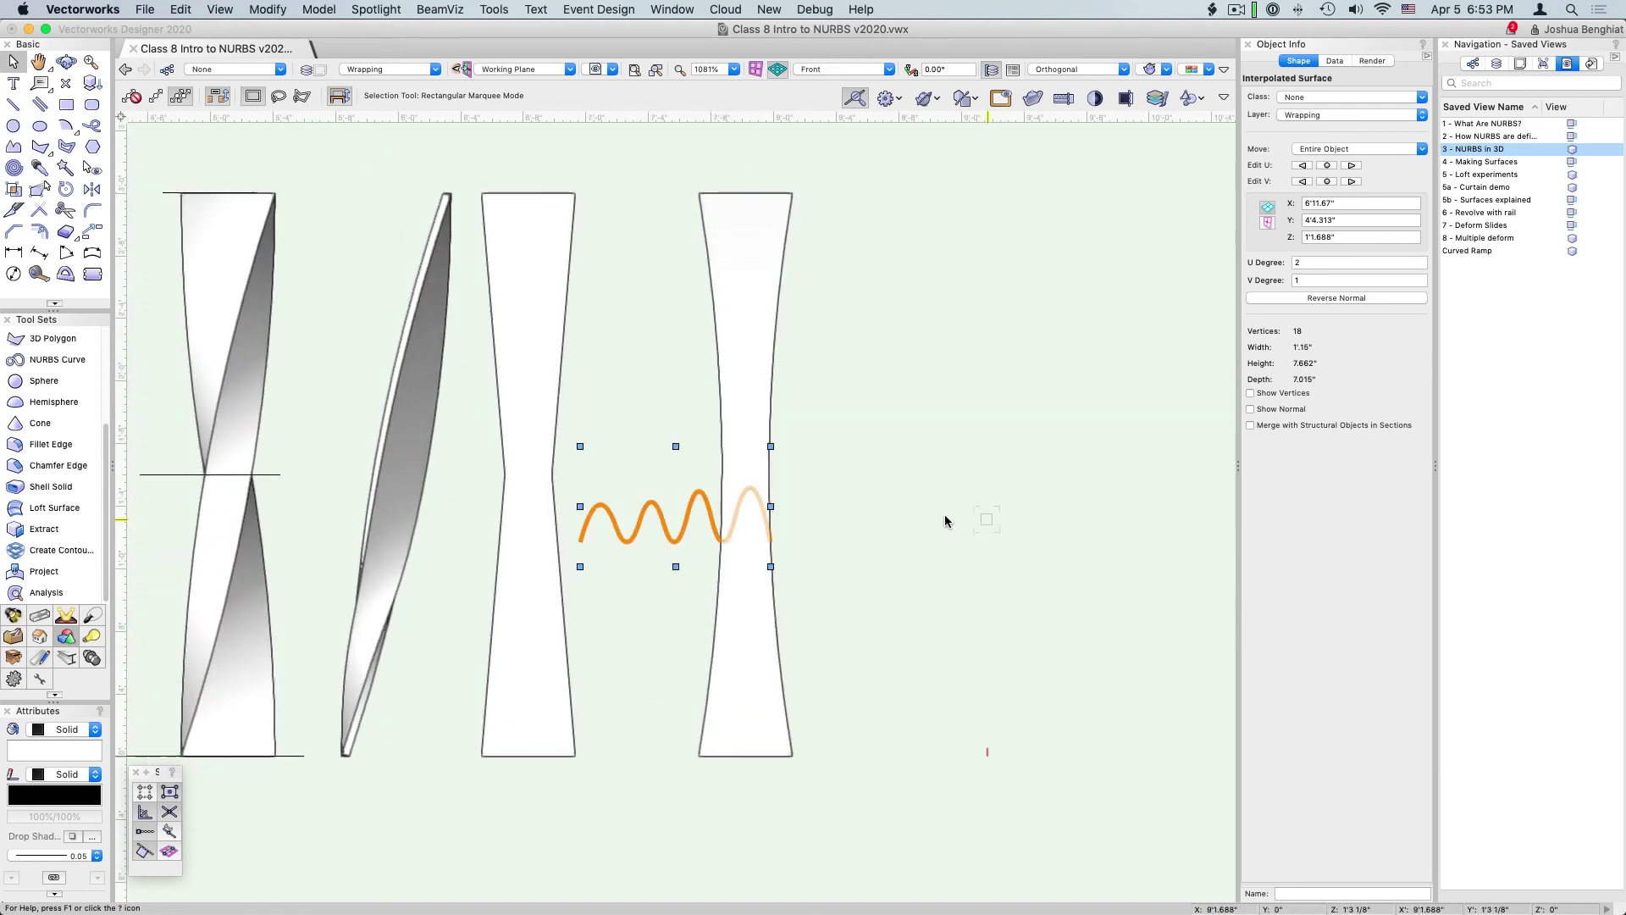
left_click_drag(636, 532, 710, 463)
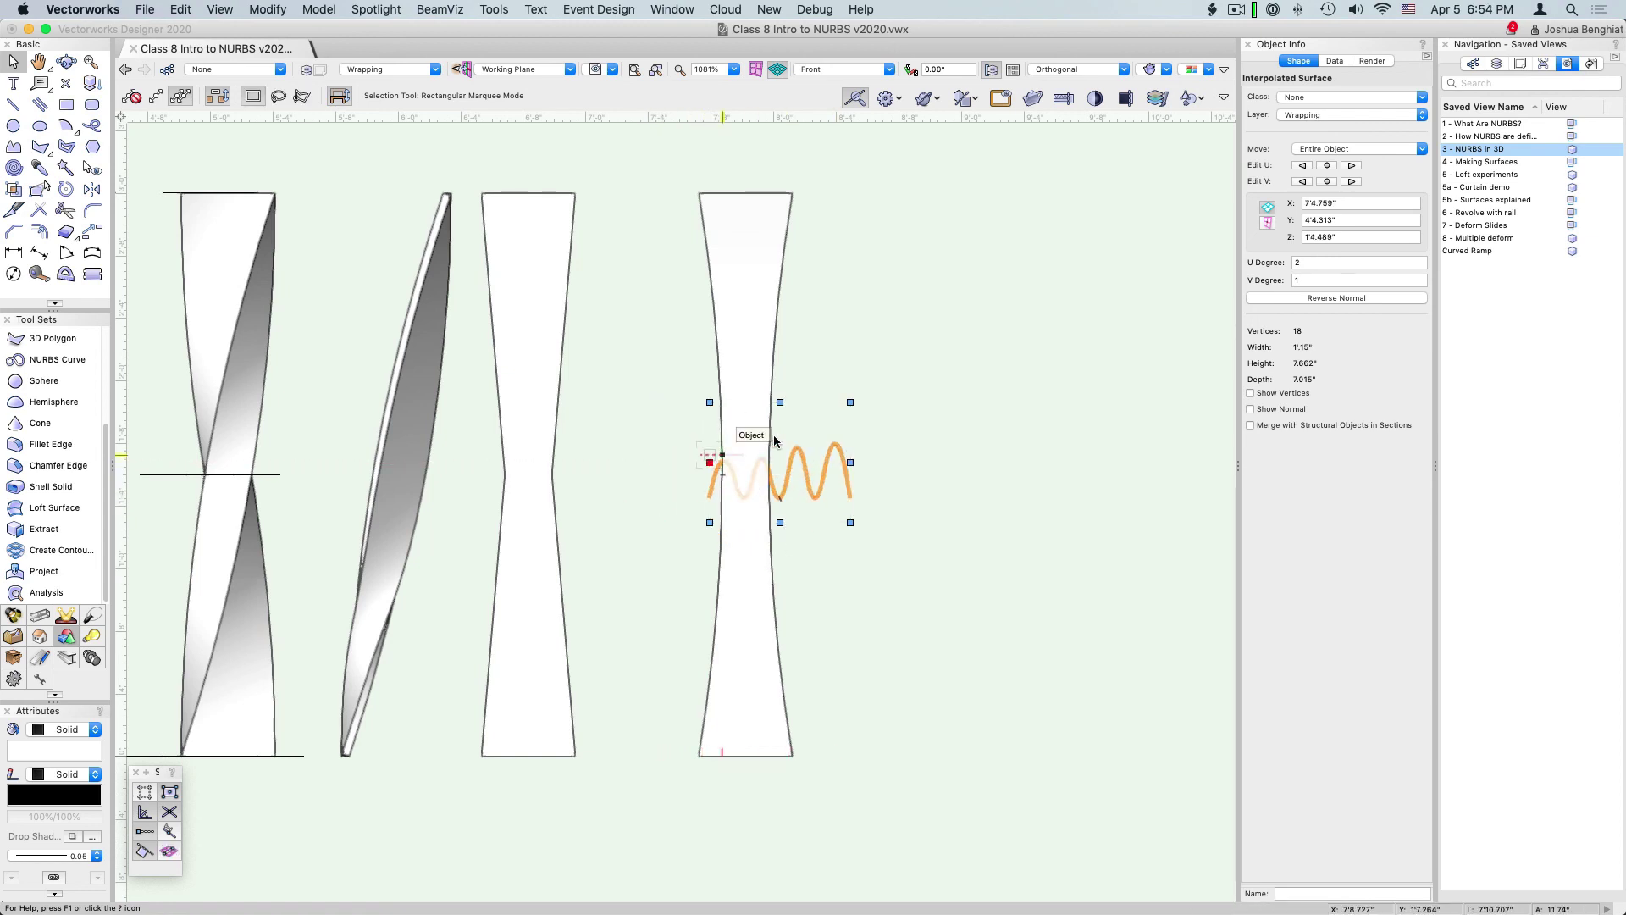
Scale the wavy surface to about 4.7" wide and 3.7" high, and shift it in the right view to cut fully through the column.
left_click_drag(851, 465, 776, 465)
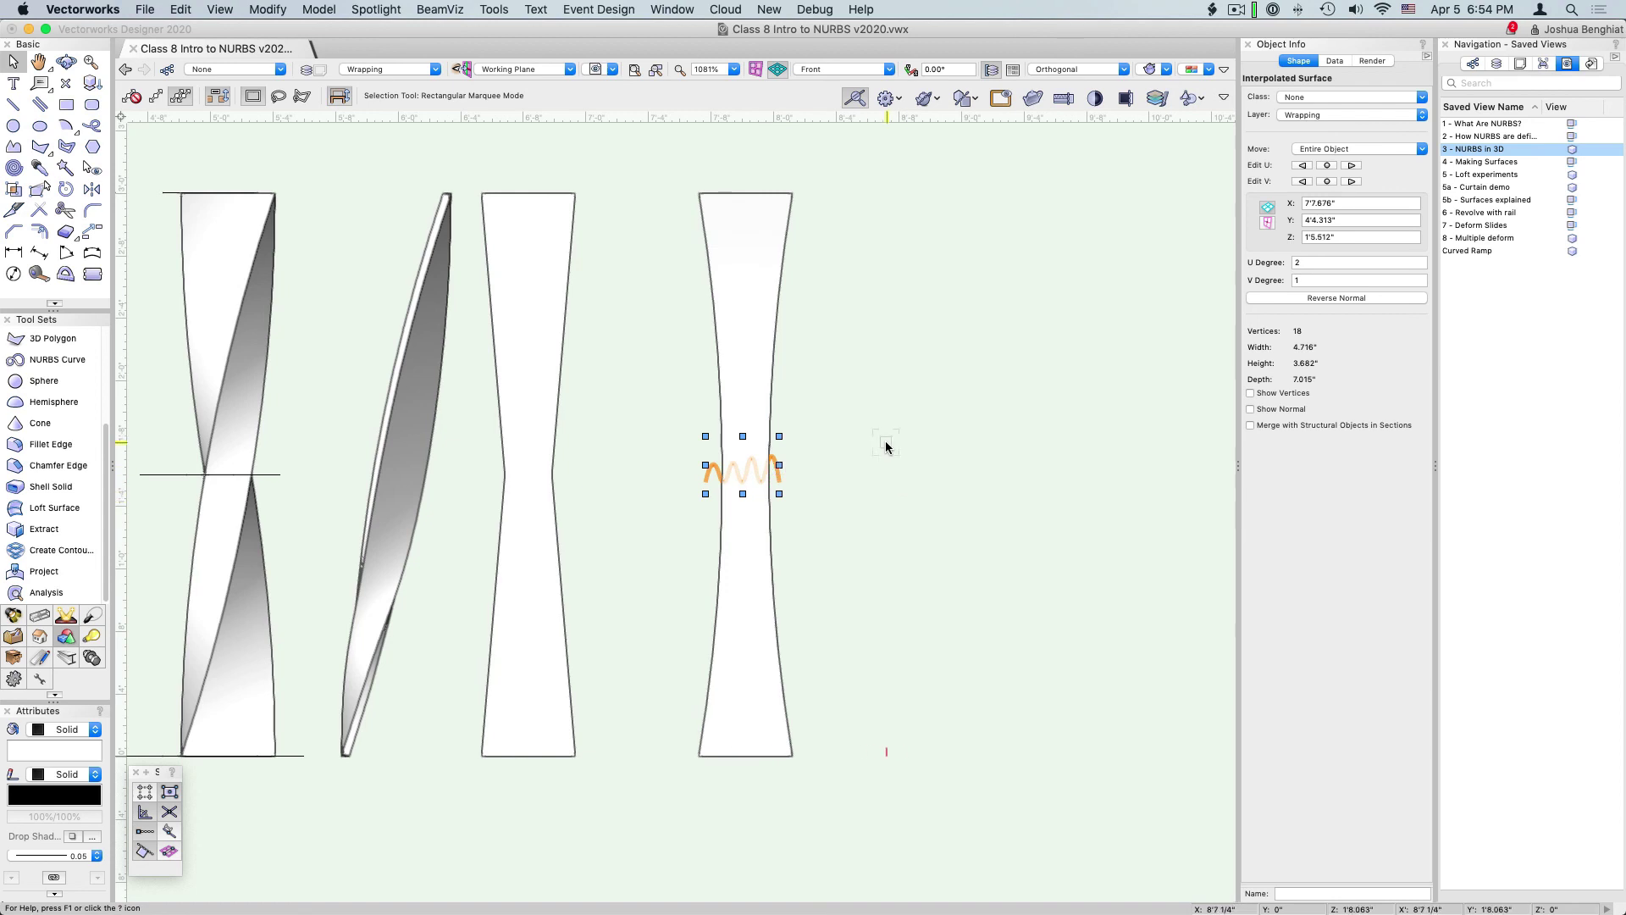
key("6")
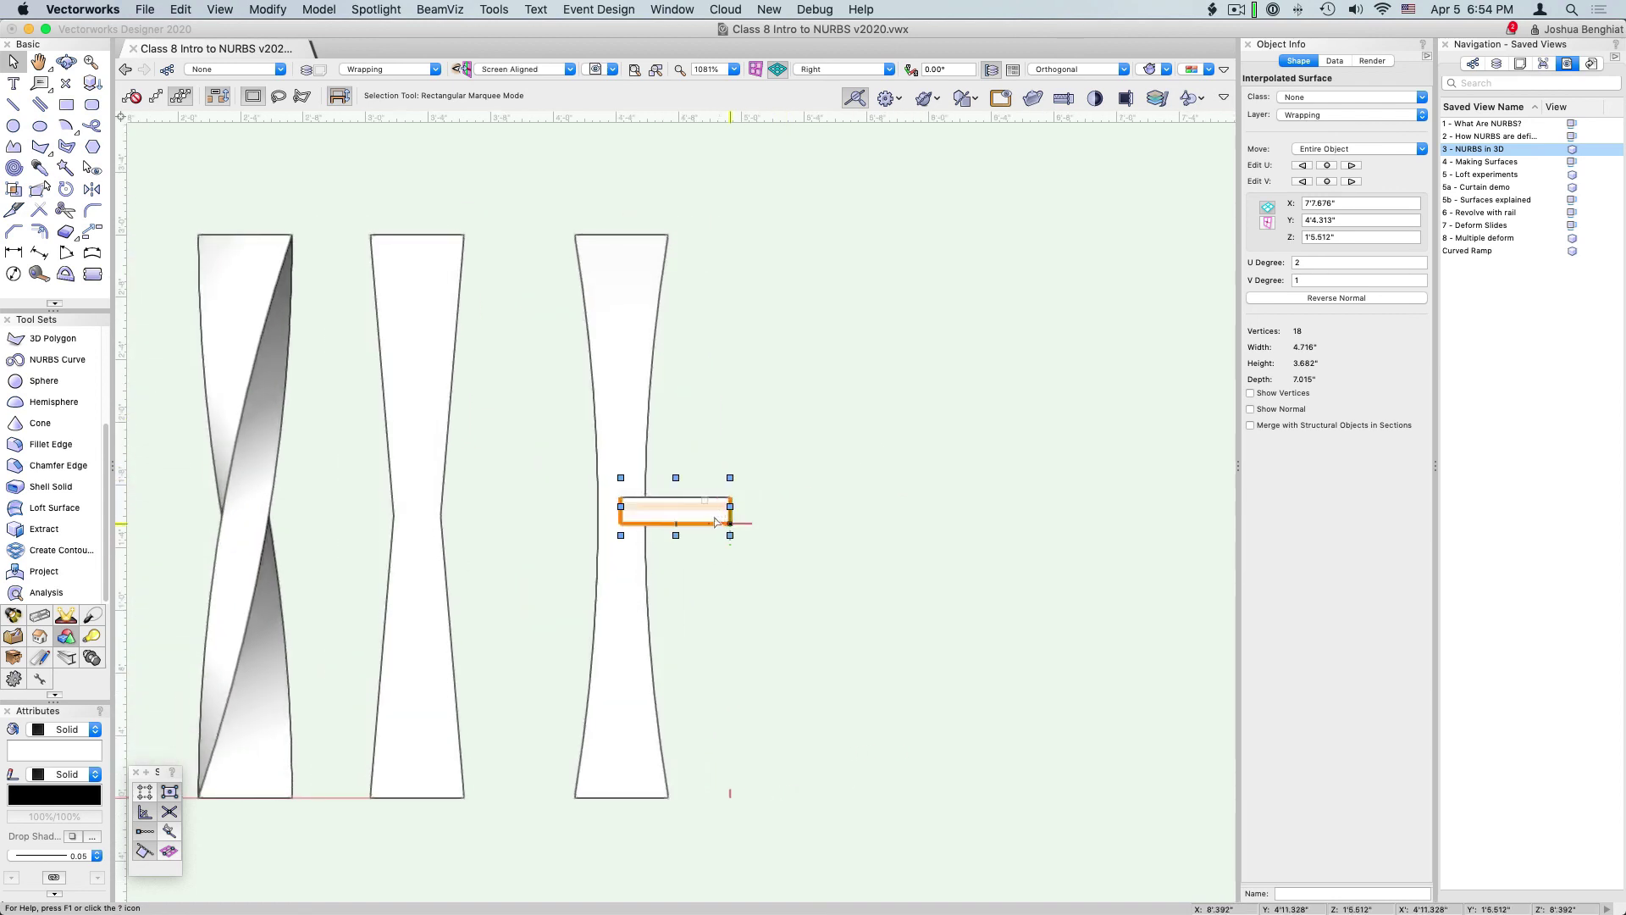
left_click_drag(714, 521, 666, 521)
Select the curved column together with the wavy surface and stitch and trim them to split the column at its waist.
middle_click_drag(666, 521, 823, 581, "shift")
left_click_drag(824, 580, 829, 559)
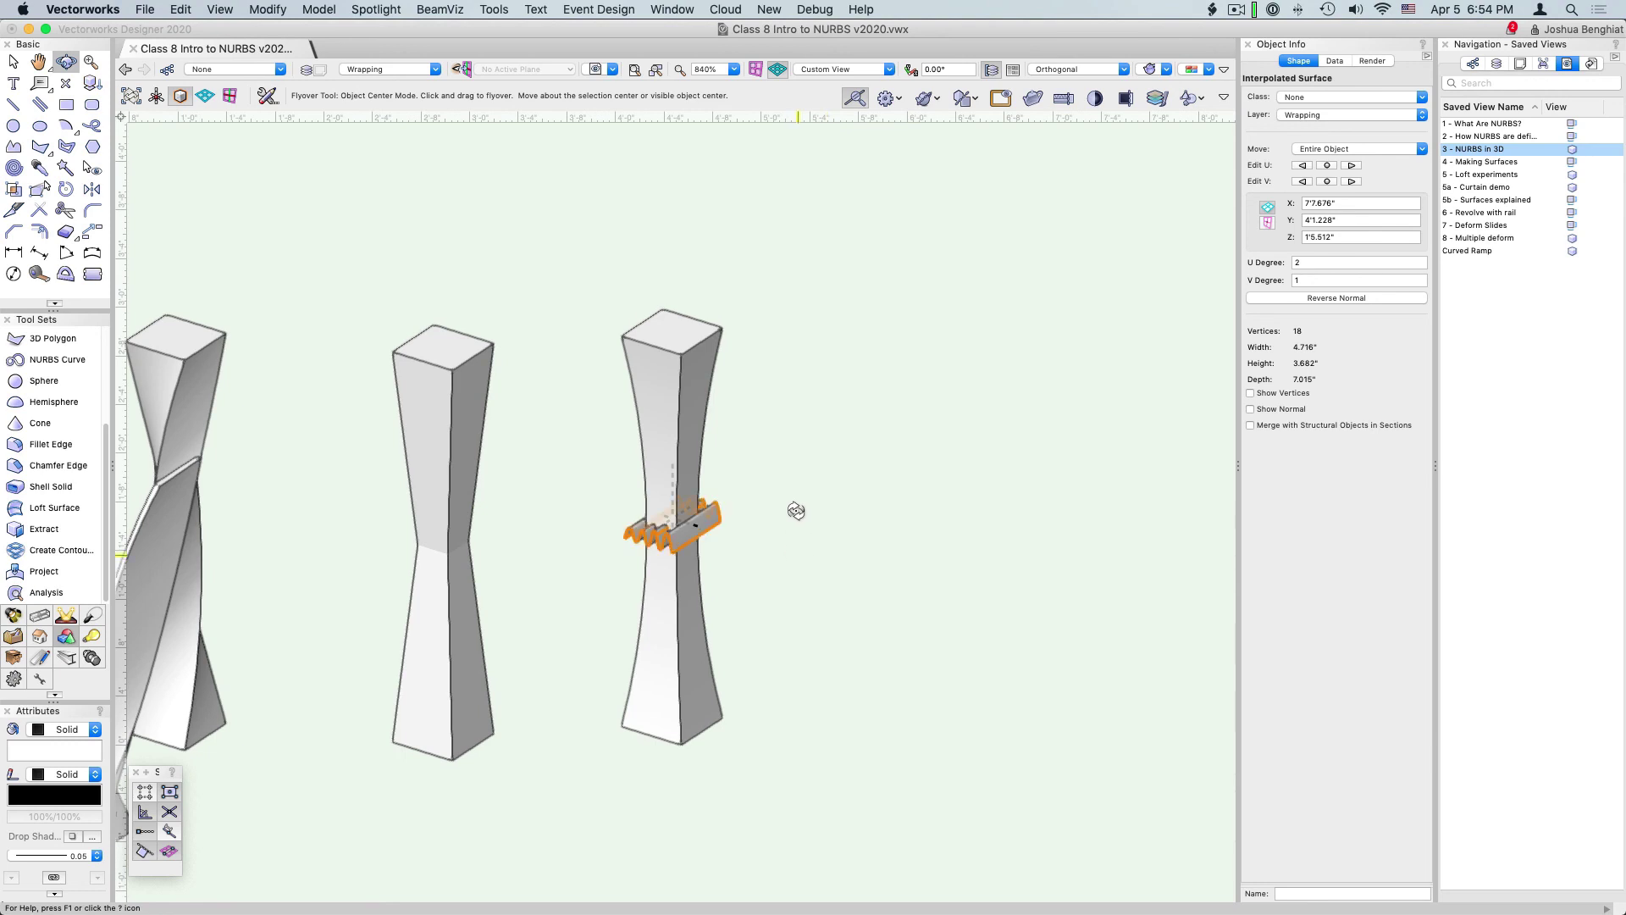
key("x")
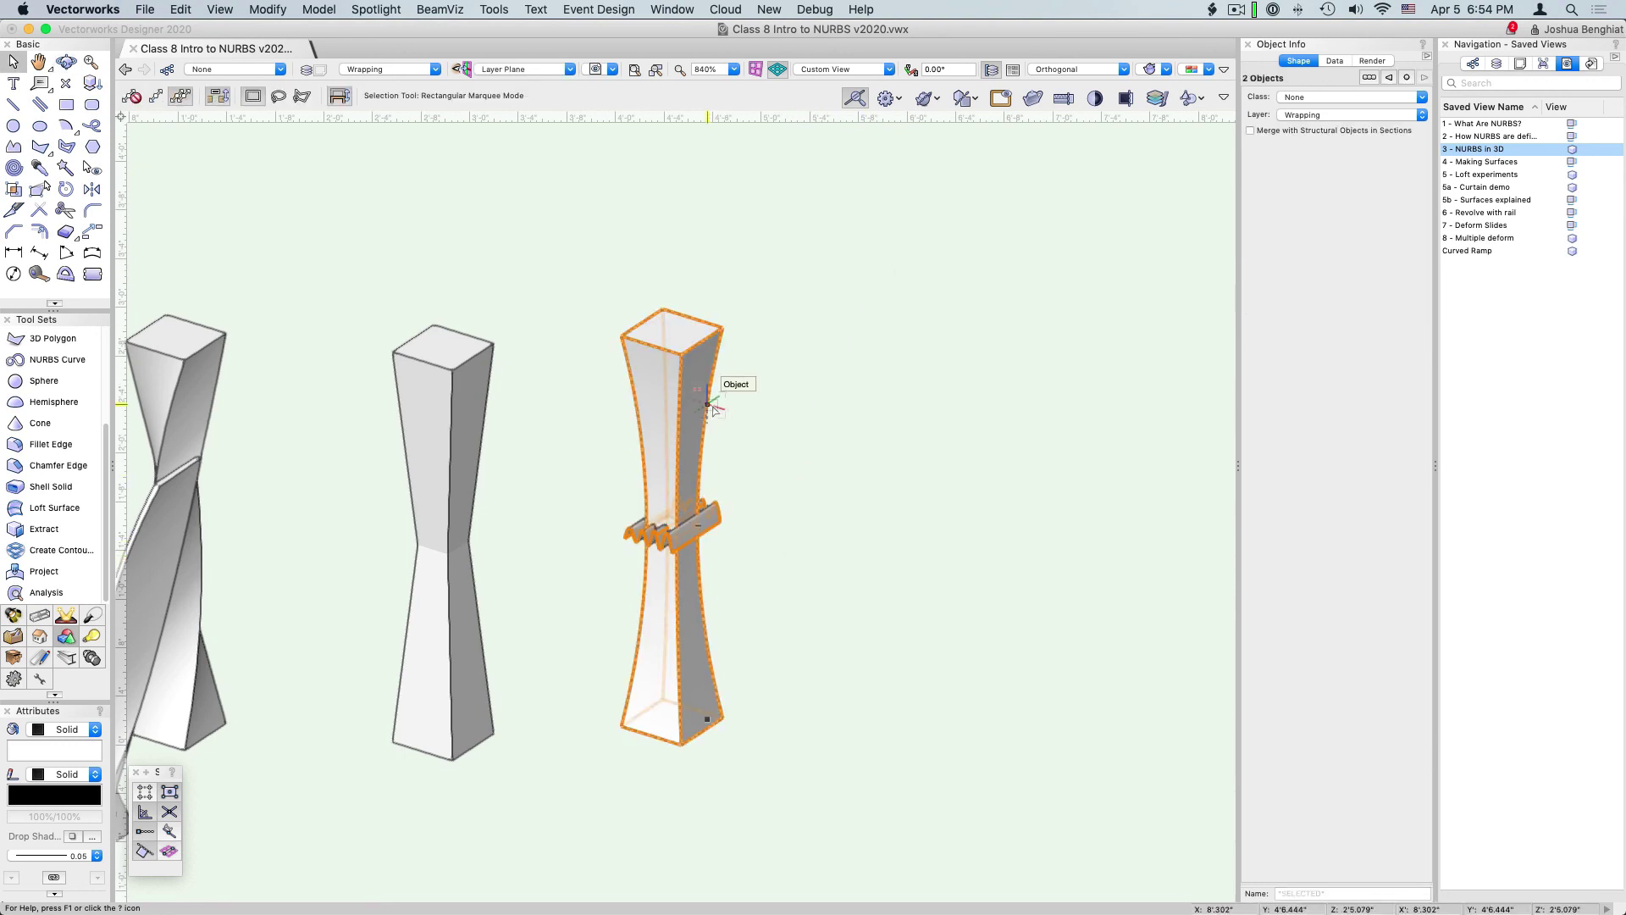
left_click(715, 410, "shift")
left_click(318, 9)
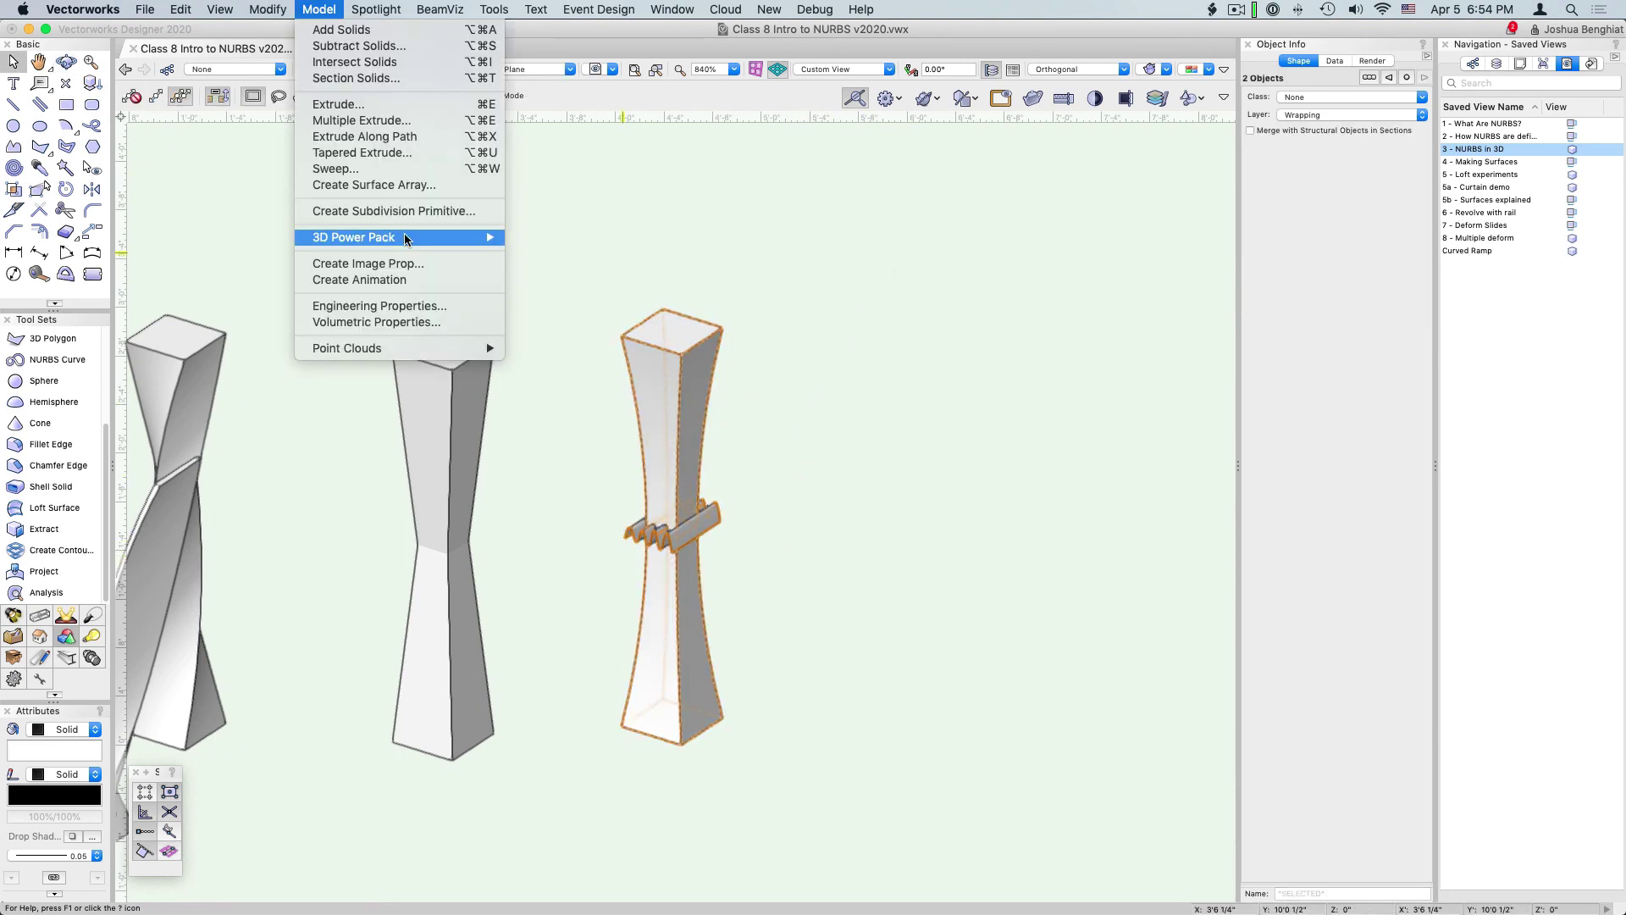
mouse_move(405, 240)
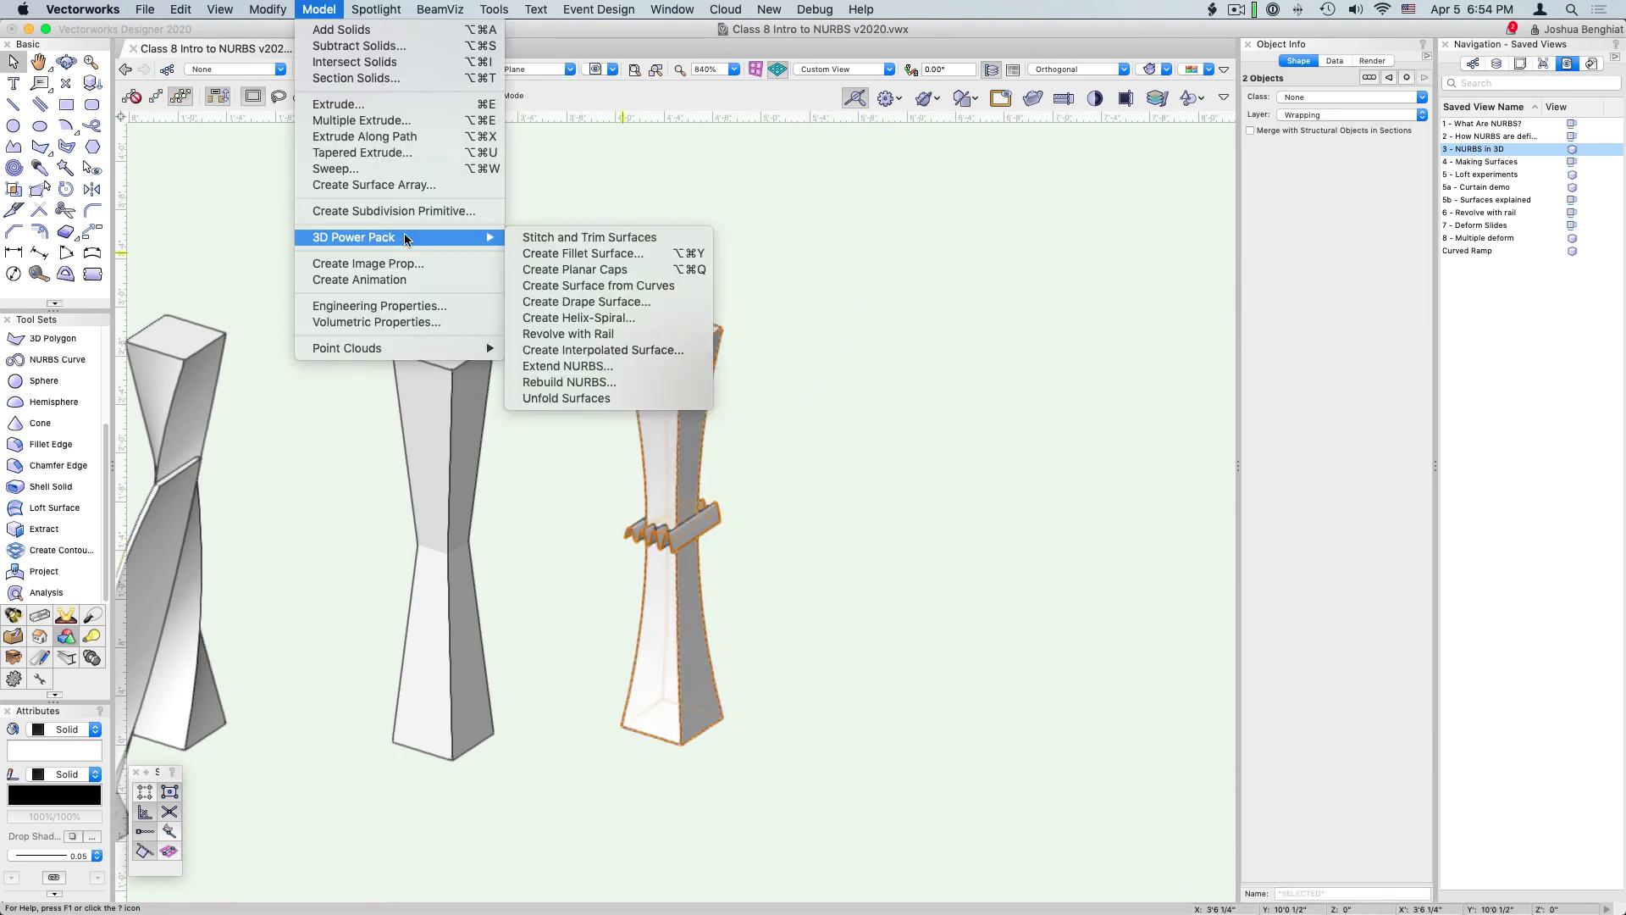
left_click(605, 238)
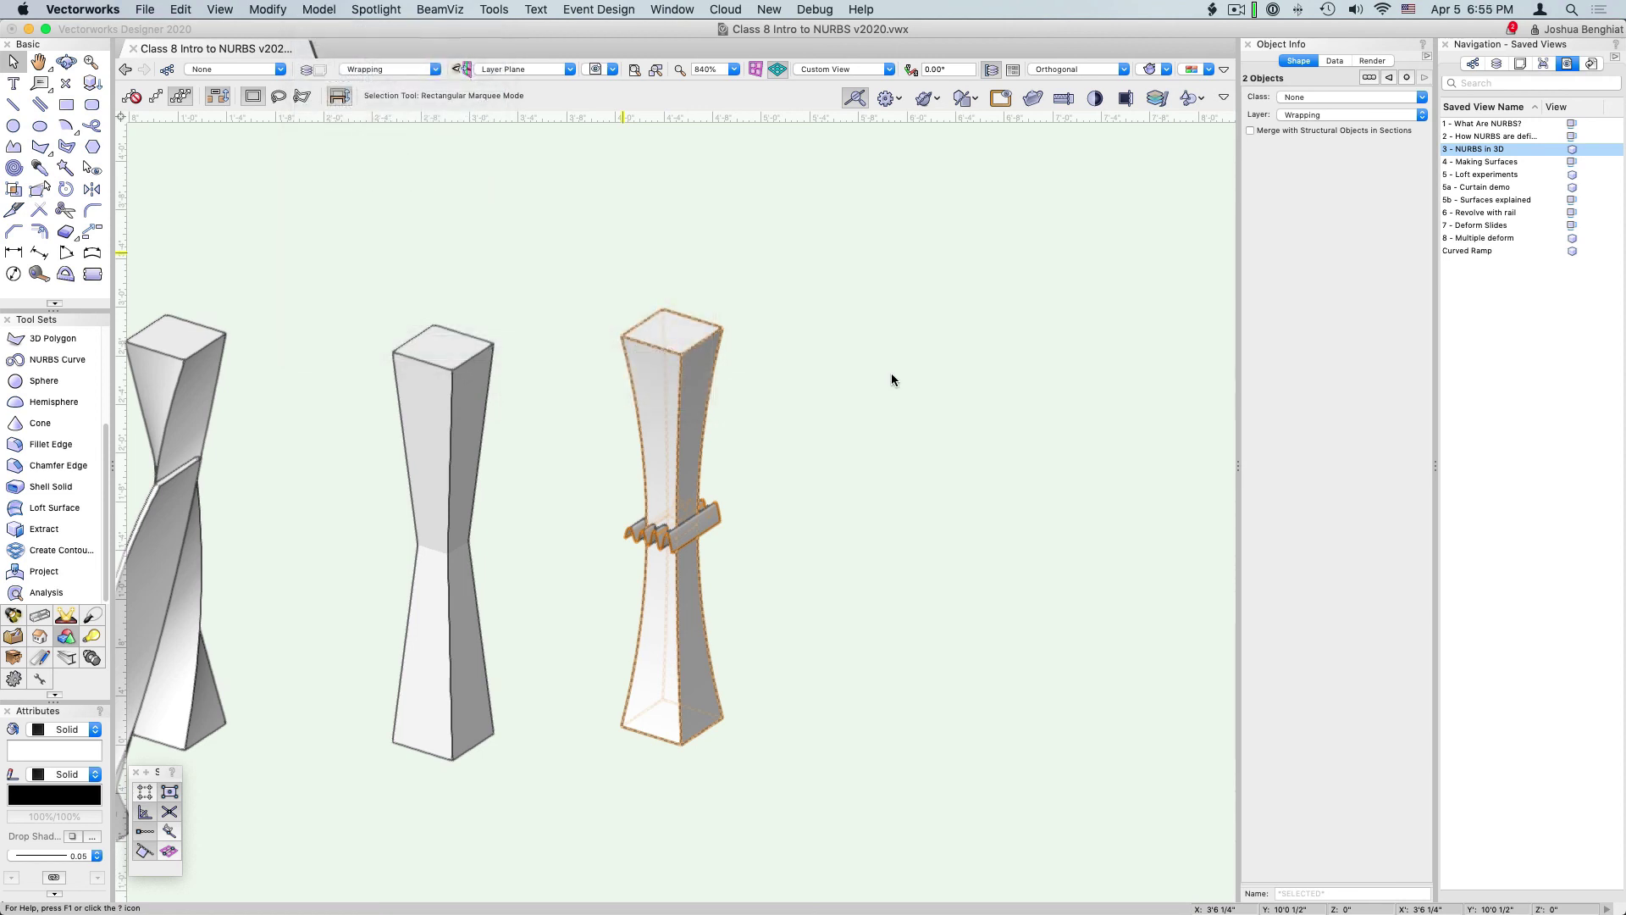
Clear the selection and move the upper half of the split column away to the side of the lower half.
left_click(796, 607)
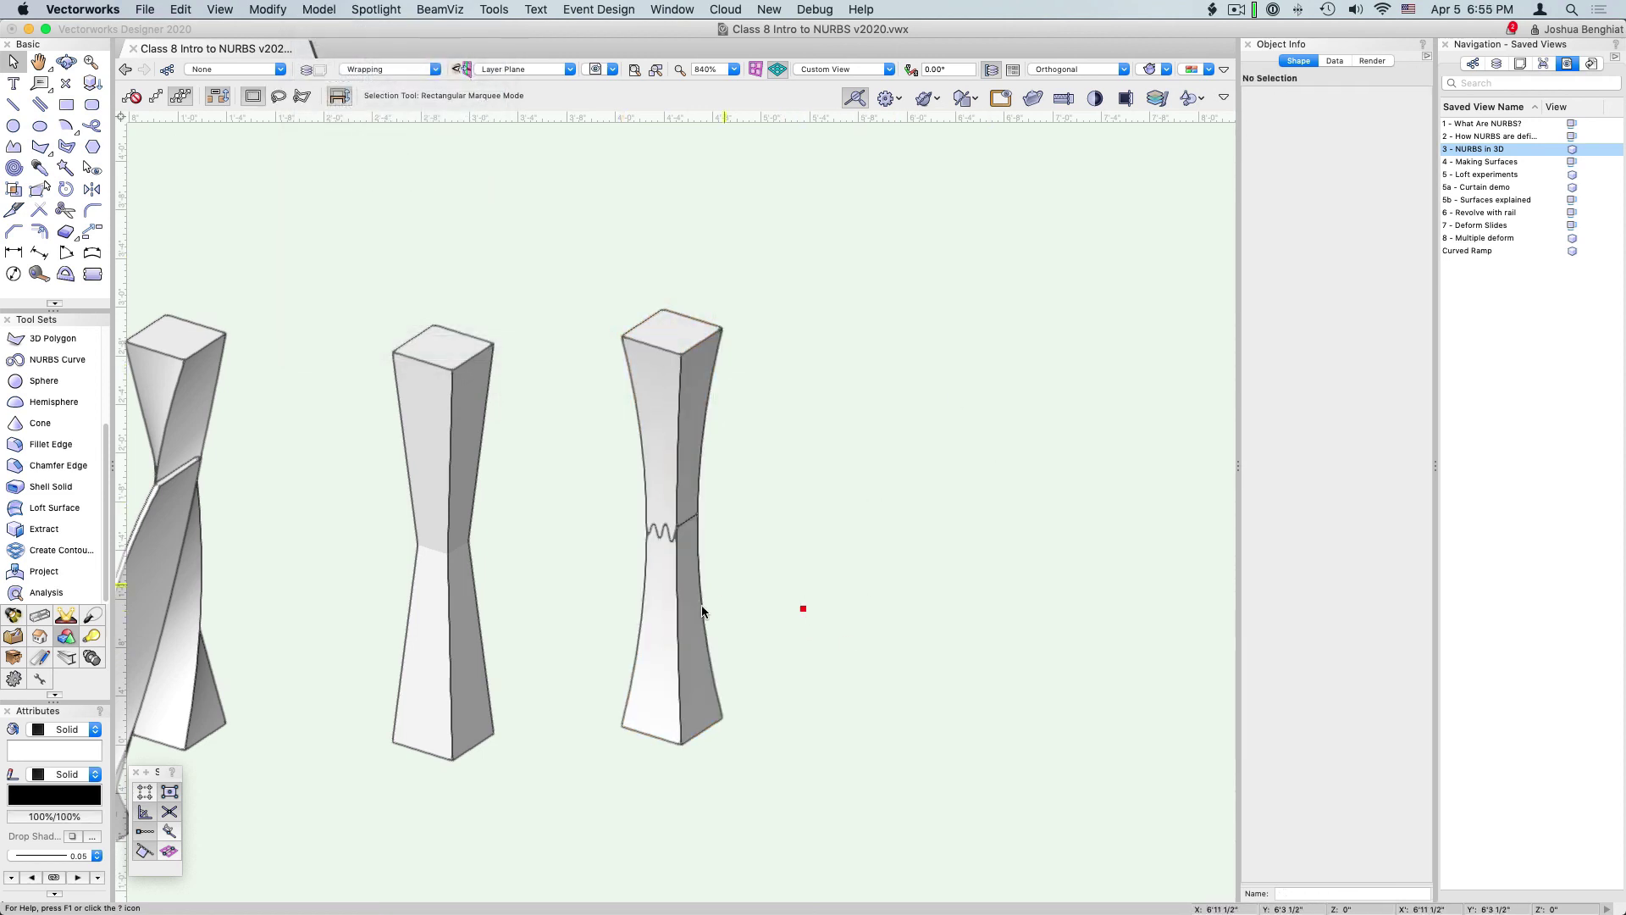
left_click_drag(679, 456, 871, 439)
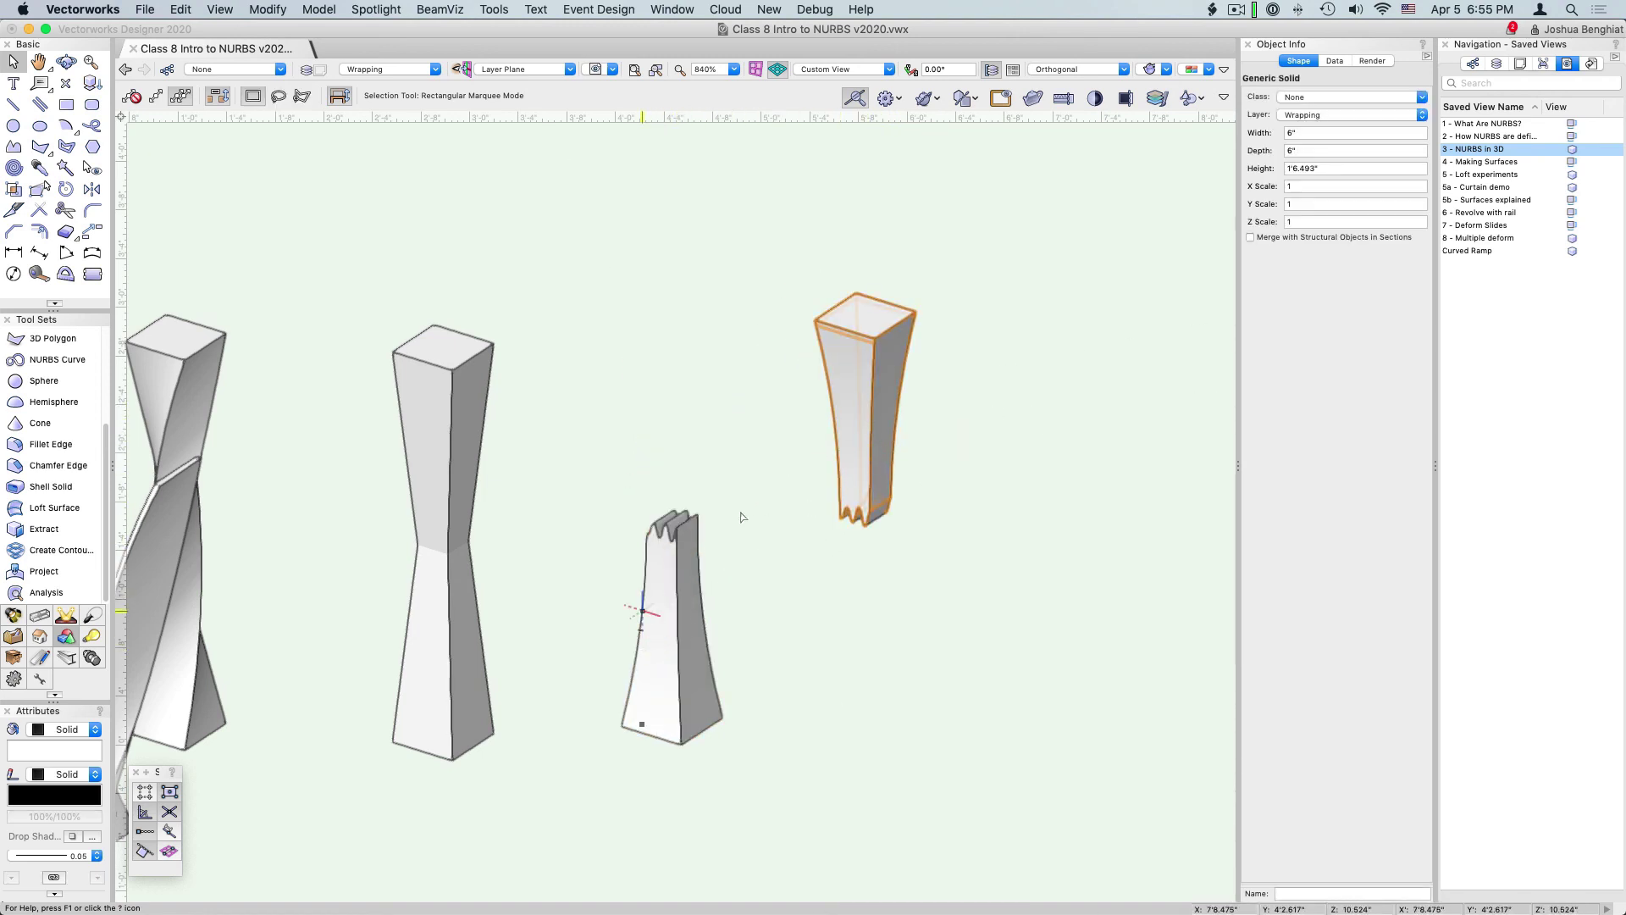